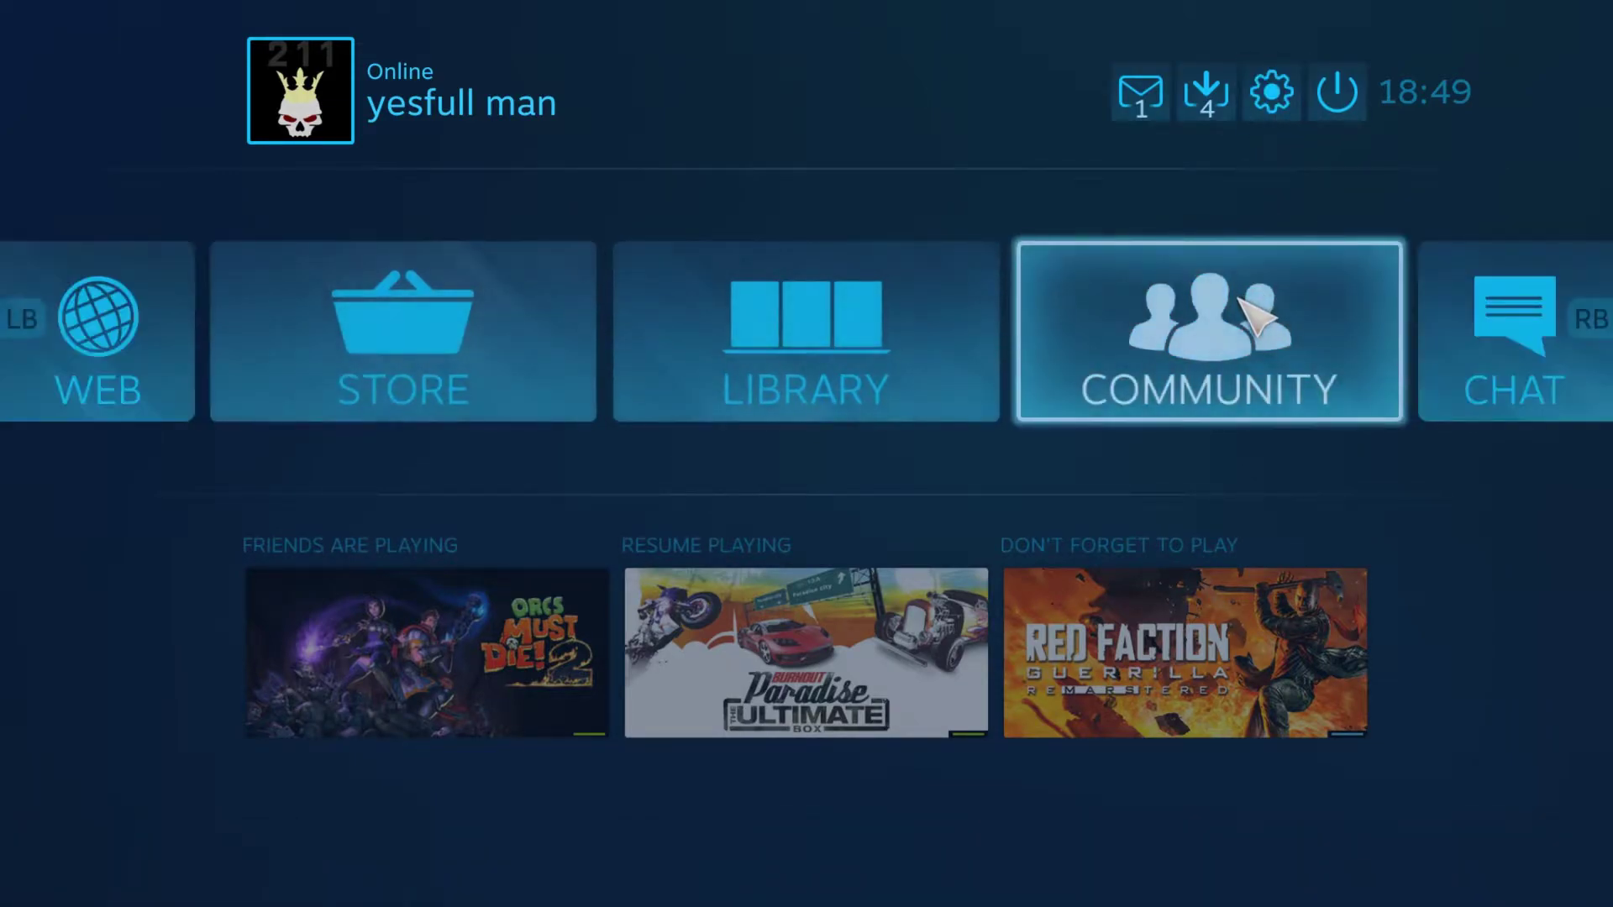
- In the controller settings, make sure PS4 Configuration Support is enabled and view the detected PlayStation 4 controller's details
{"action": "left_click", "coordinate": [1281, 86]}
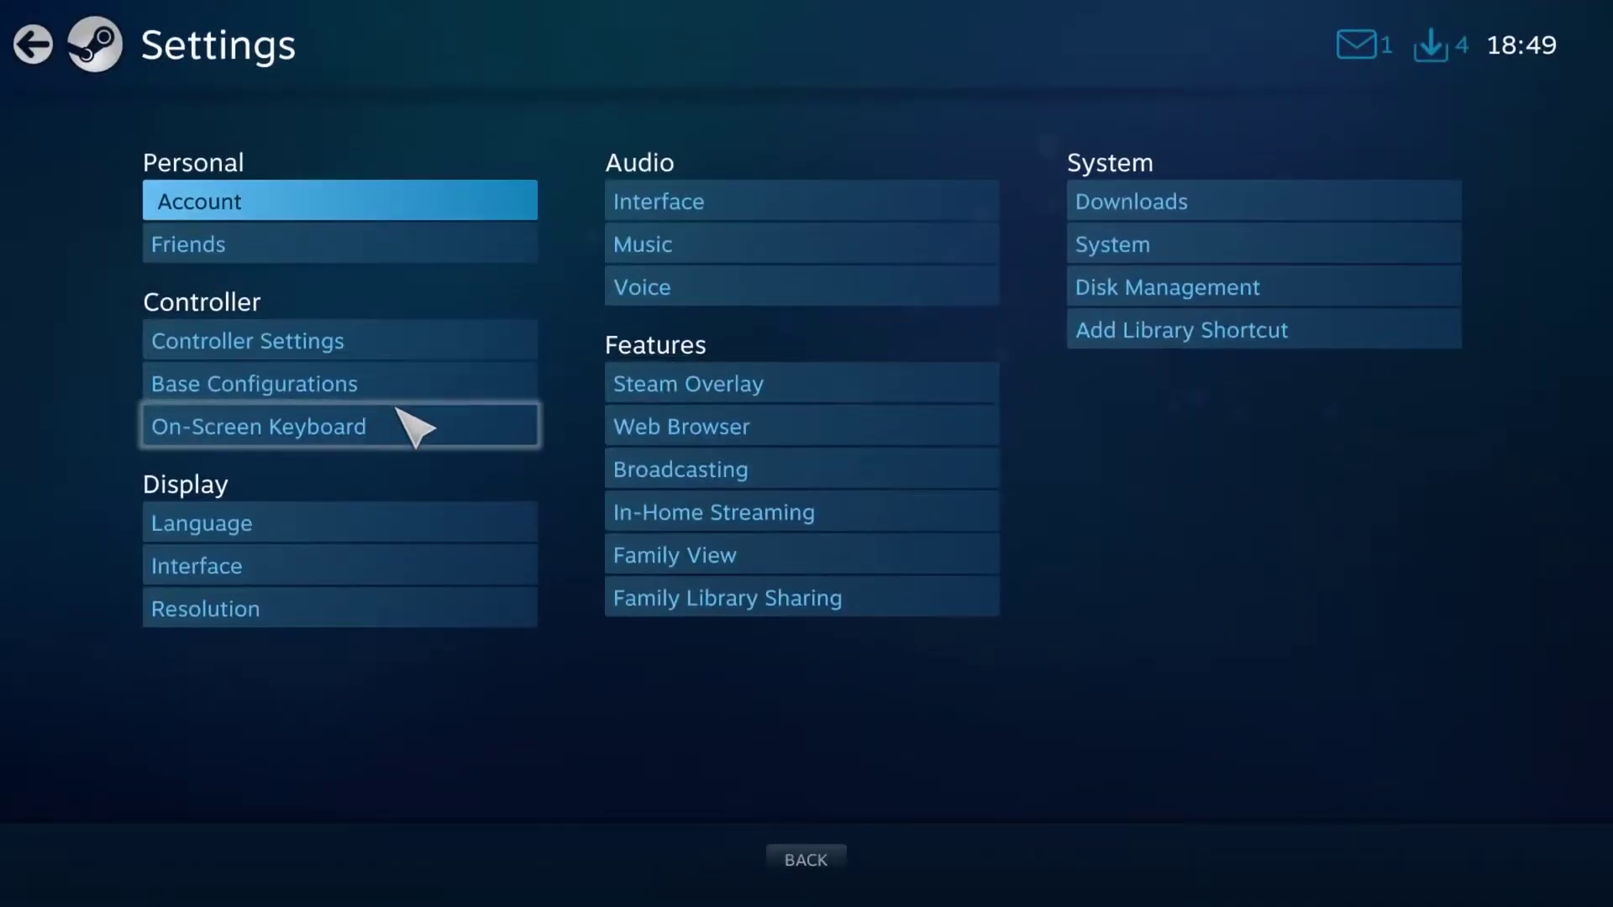
{"action": "left_click", "coordinate": [332, 351]}
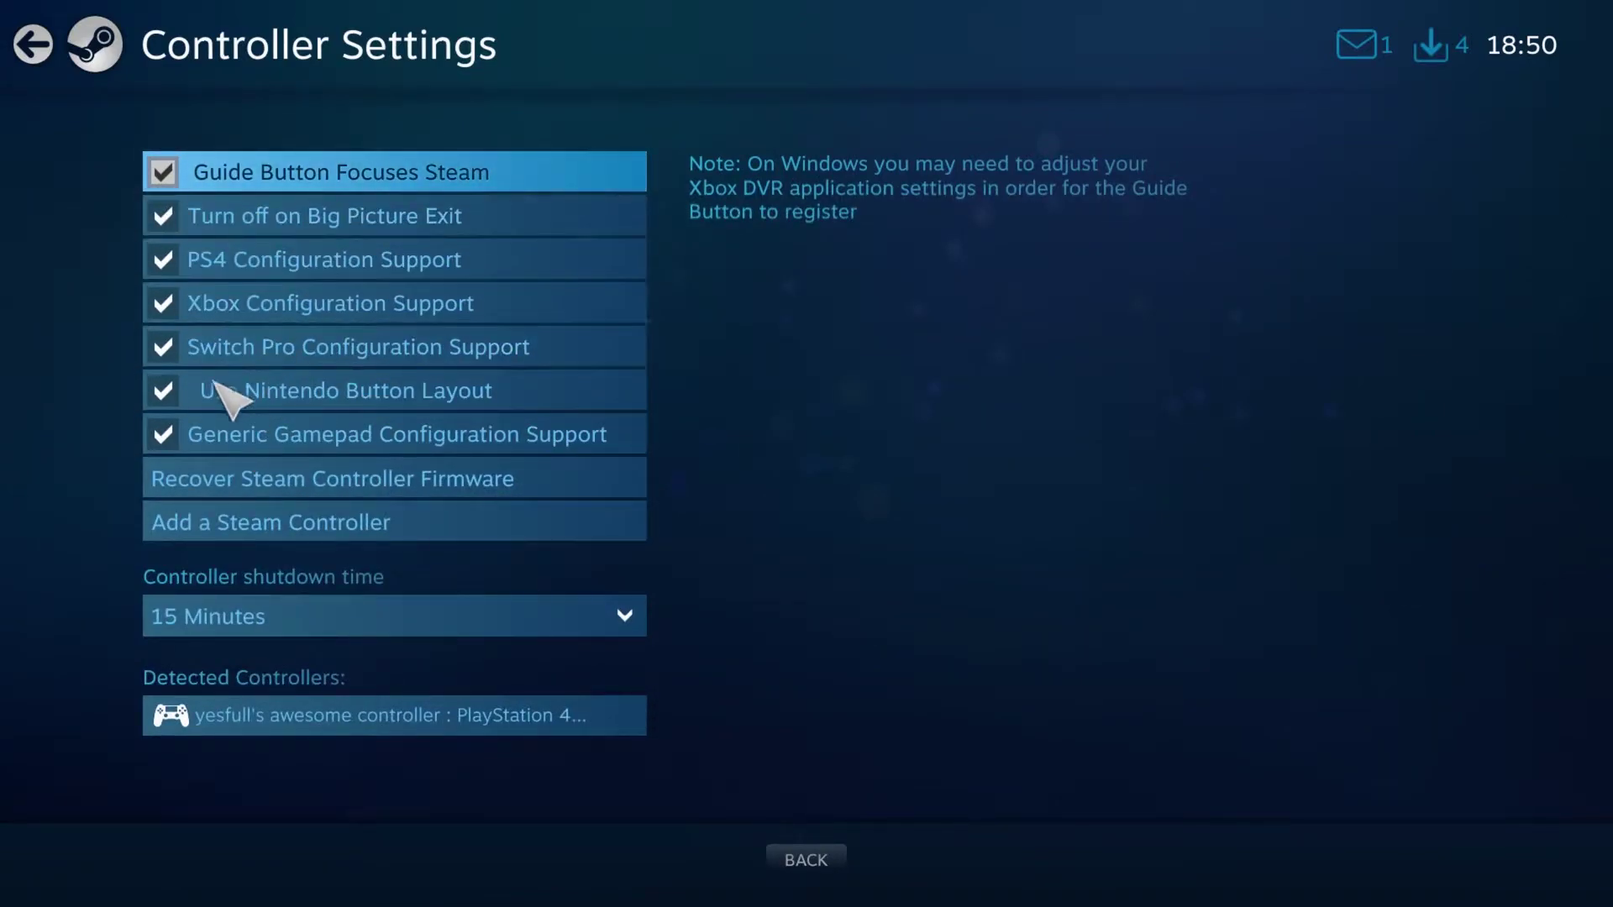
{"action": "left_click", "coordinate": [288, 263]}
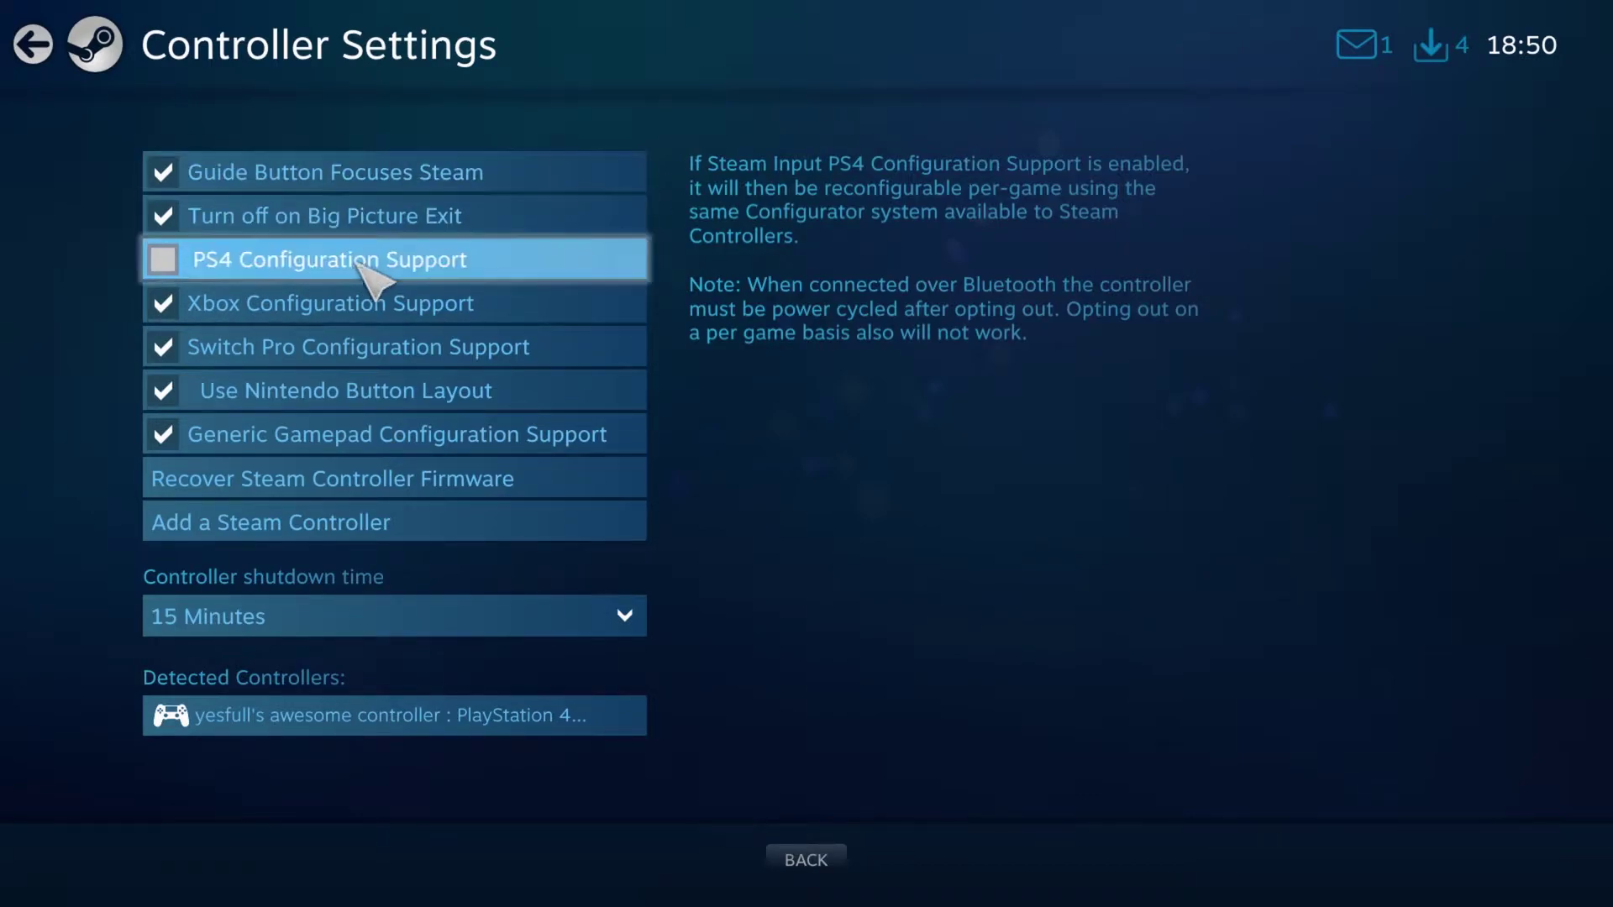
{"action": "left_click", "coordinate": [163, 260]}
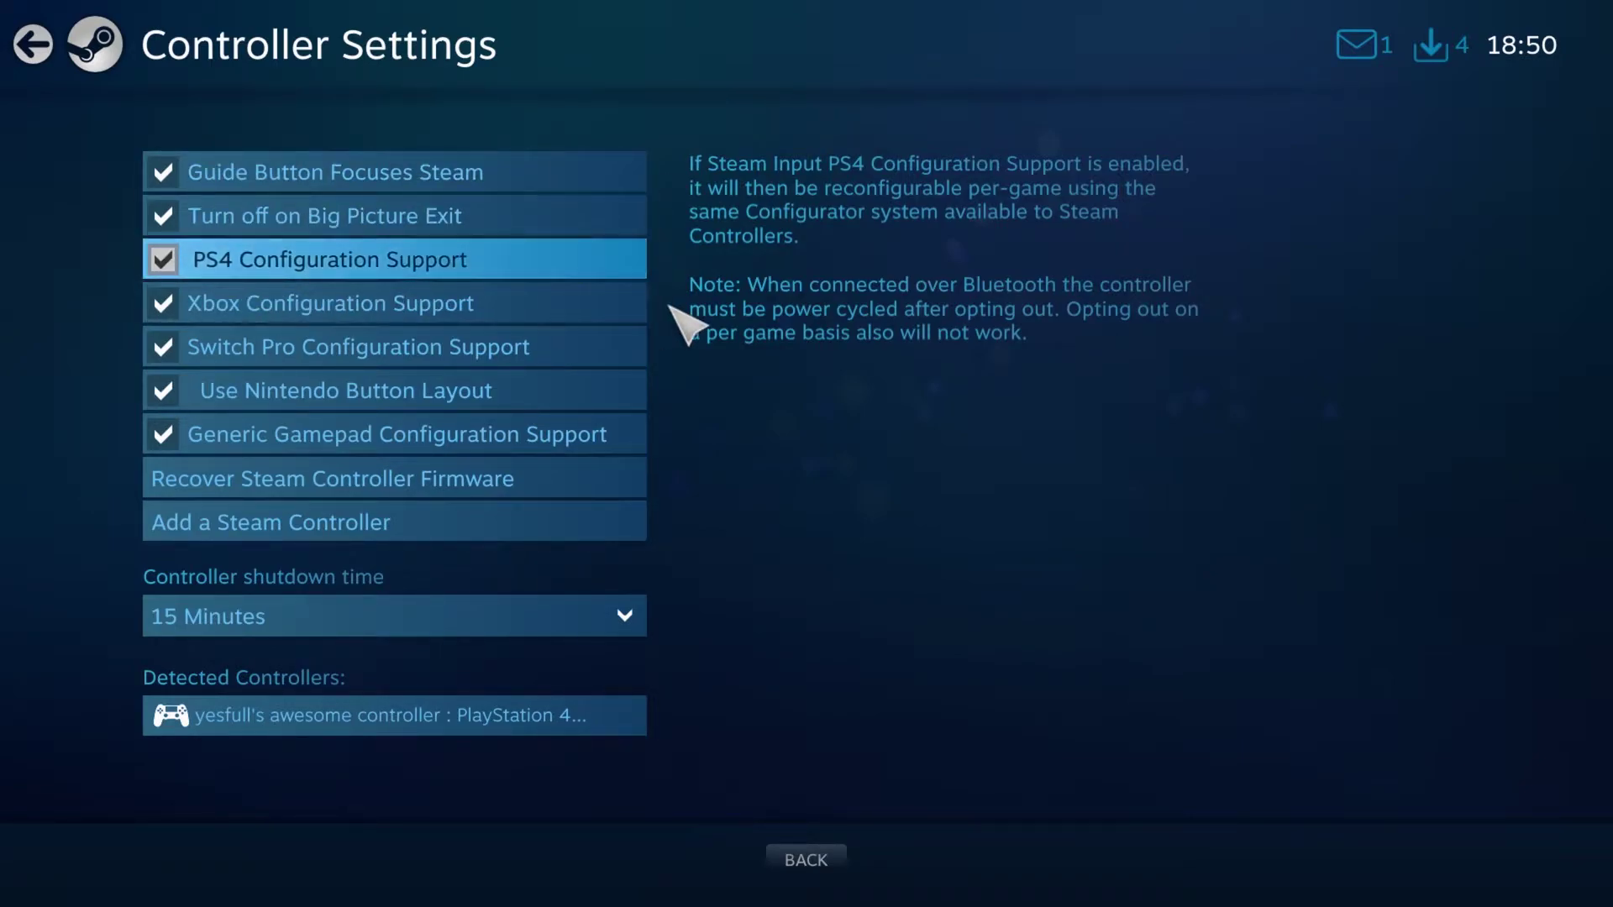
{"action": "left_click", "coordinate": [406, 729]}
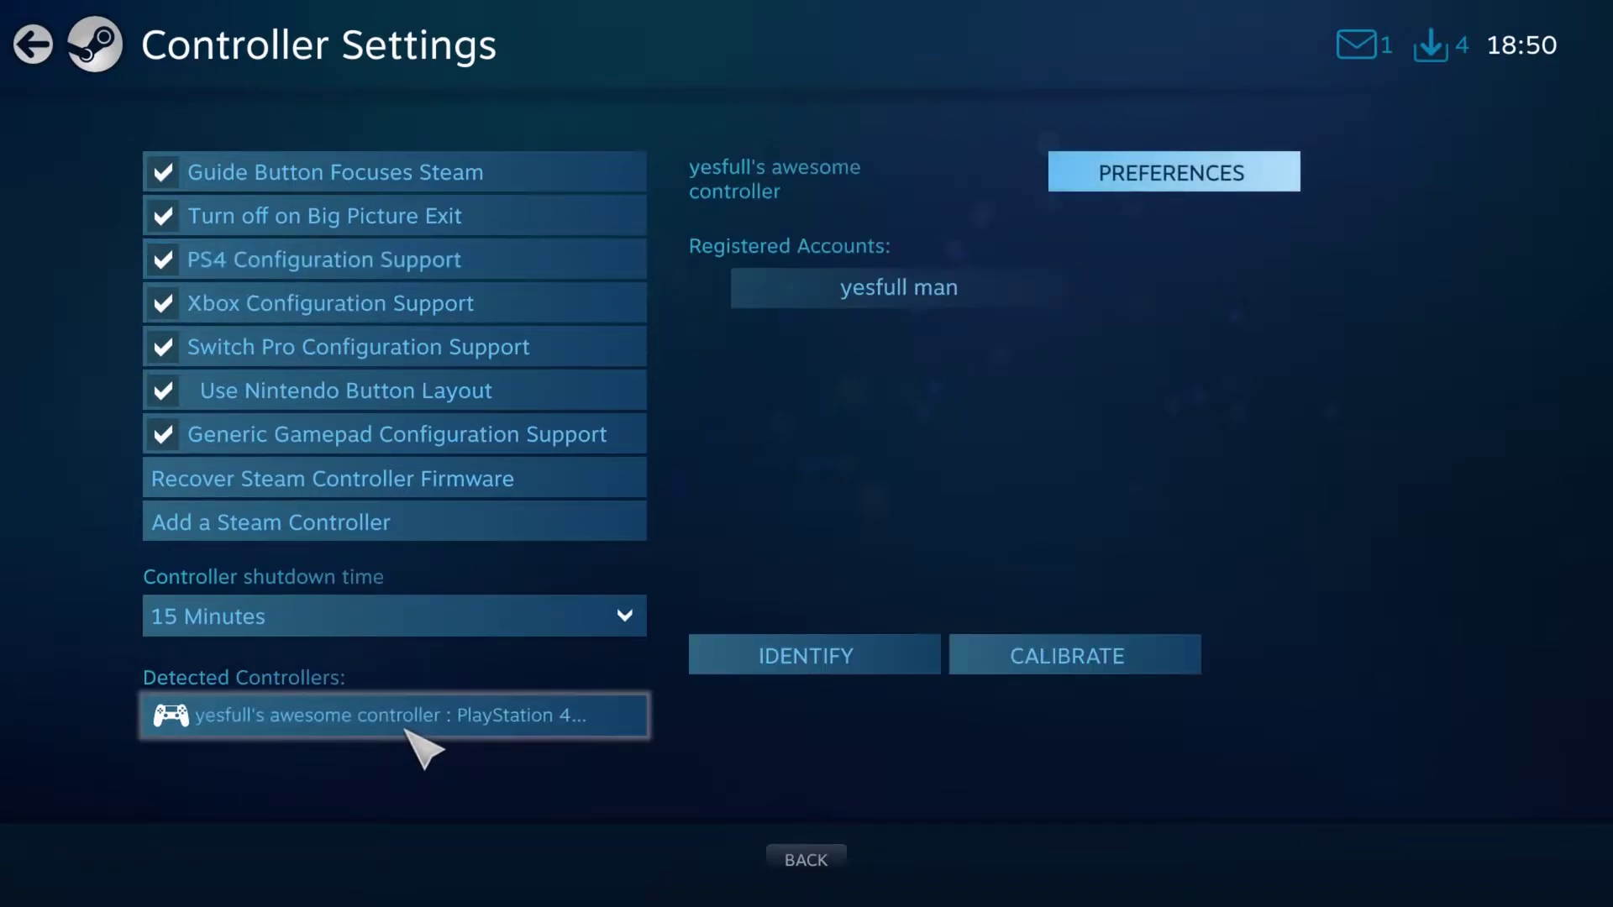
{"action": "left_click", "coordinate": [794, 865]}
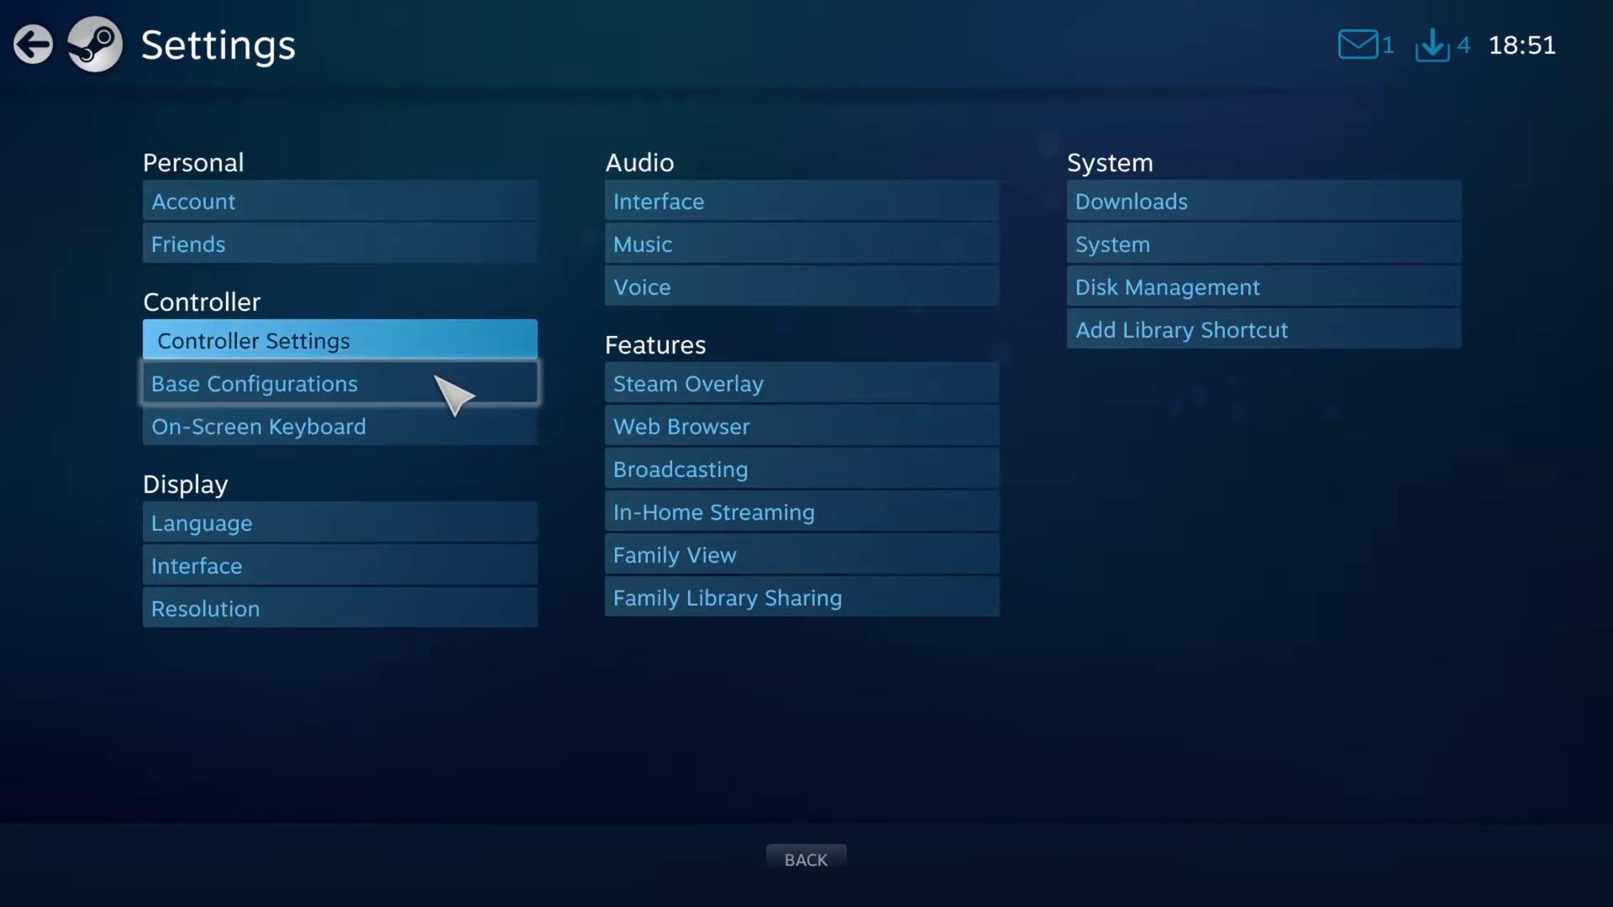
- Open the Steam Button Chord configuration and review the bindings of its Default and Alt Game action sets
{"action": "left_click", "coordinate": [436, 383]}
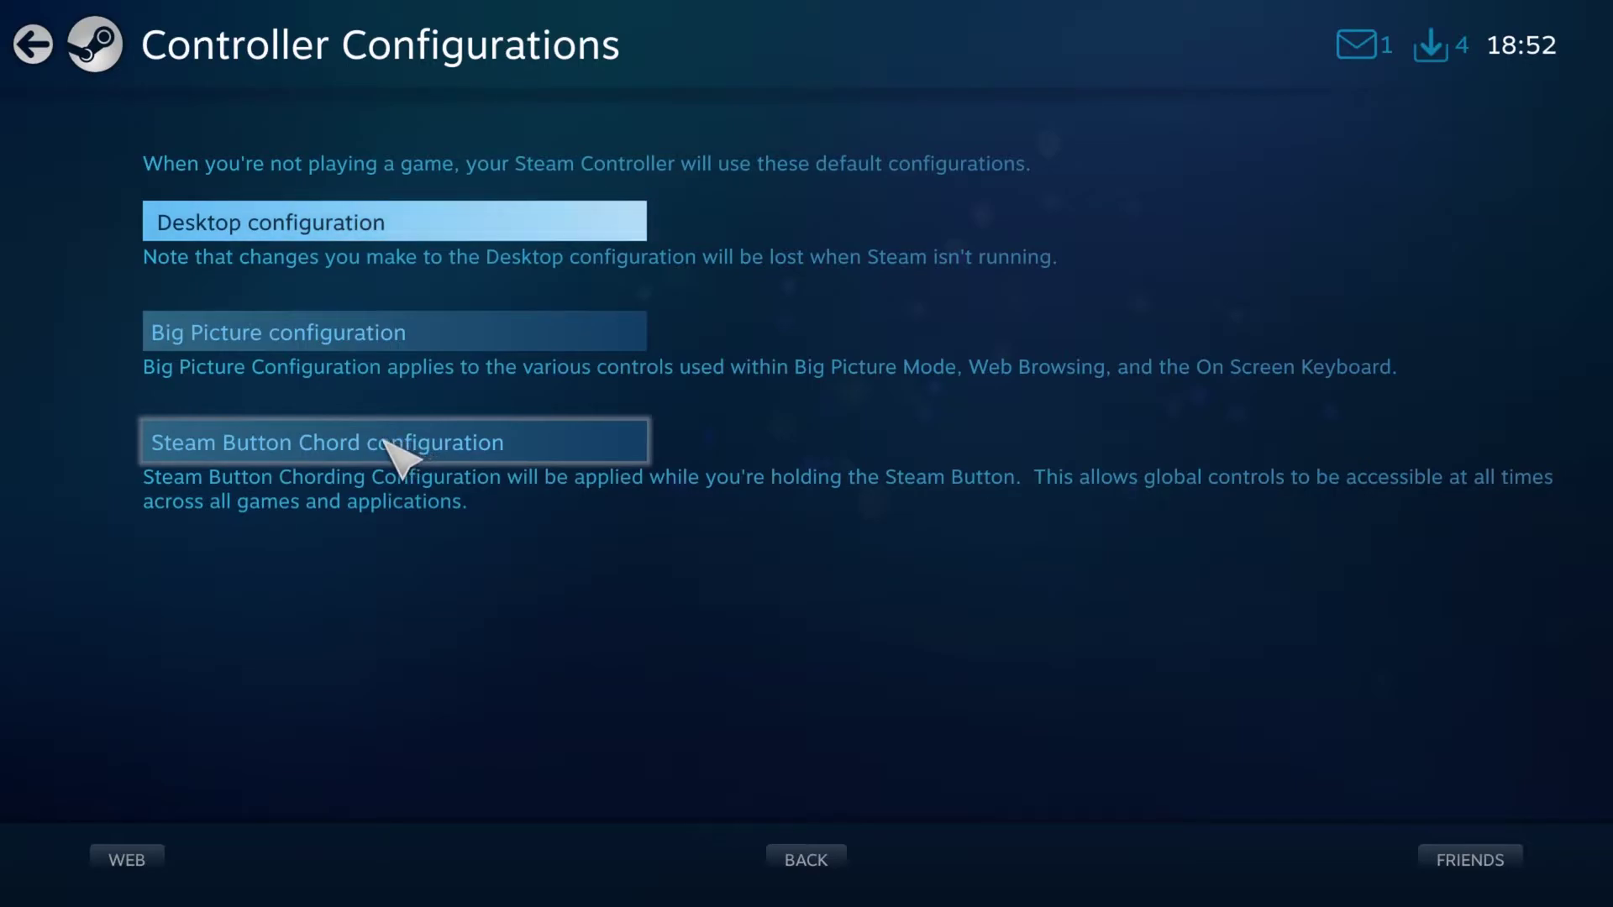
{"action": "left_click", "coordinate": [592, 452]}
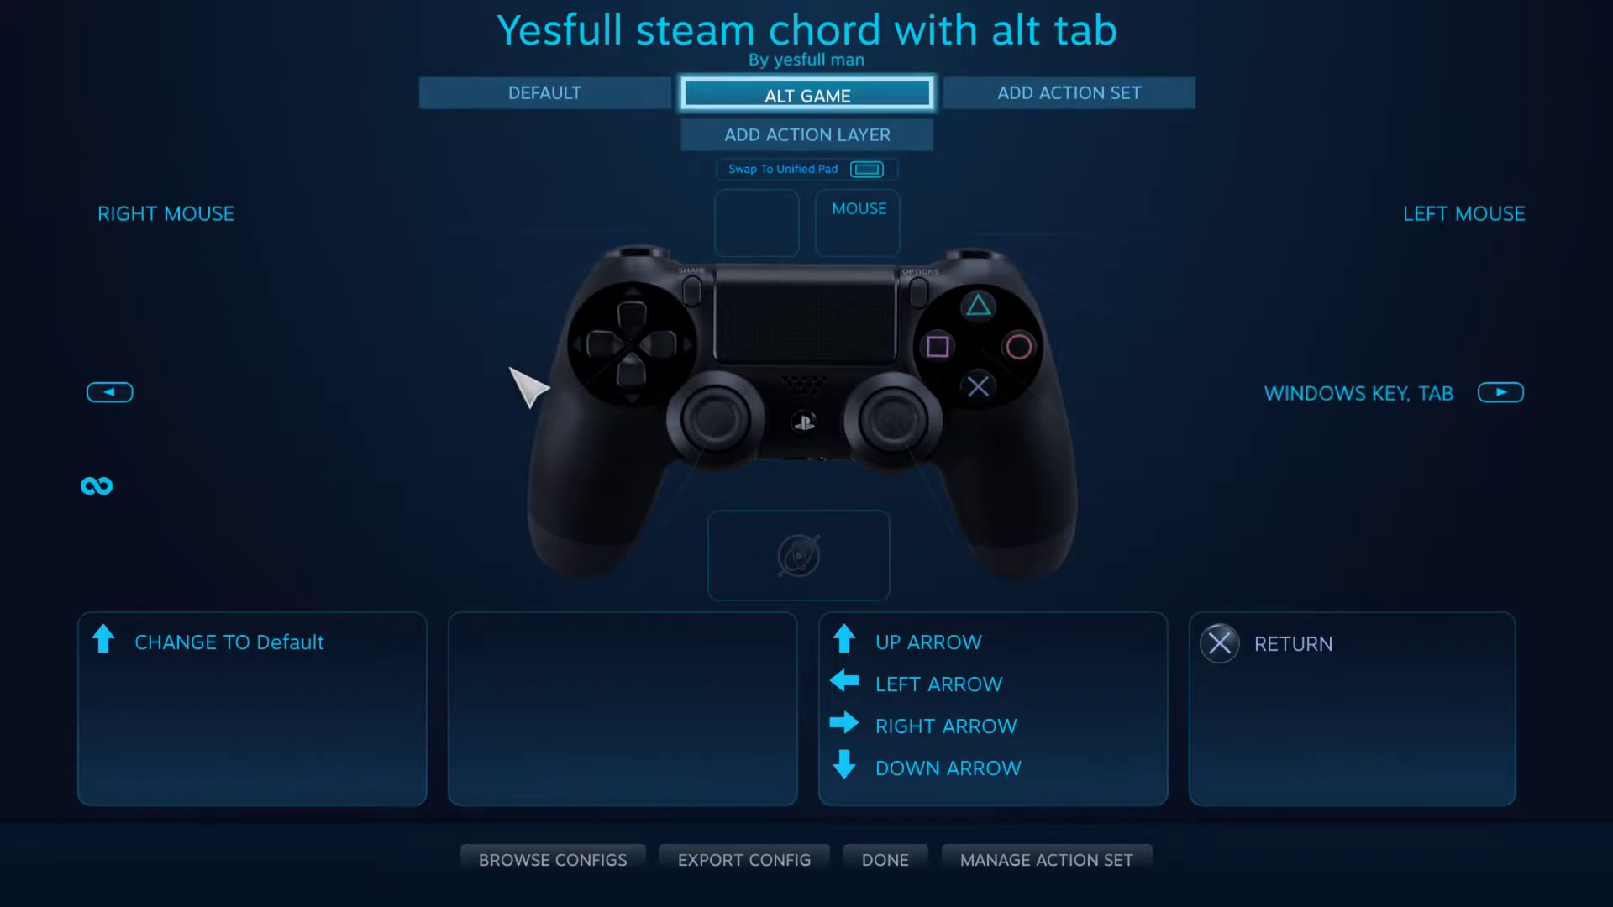
{"action": "left_click", "coordinate": [576, 101]}
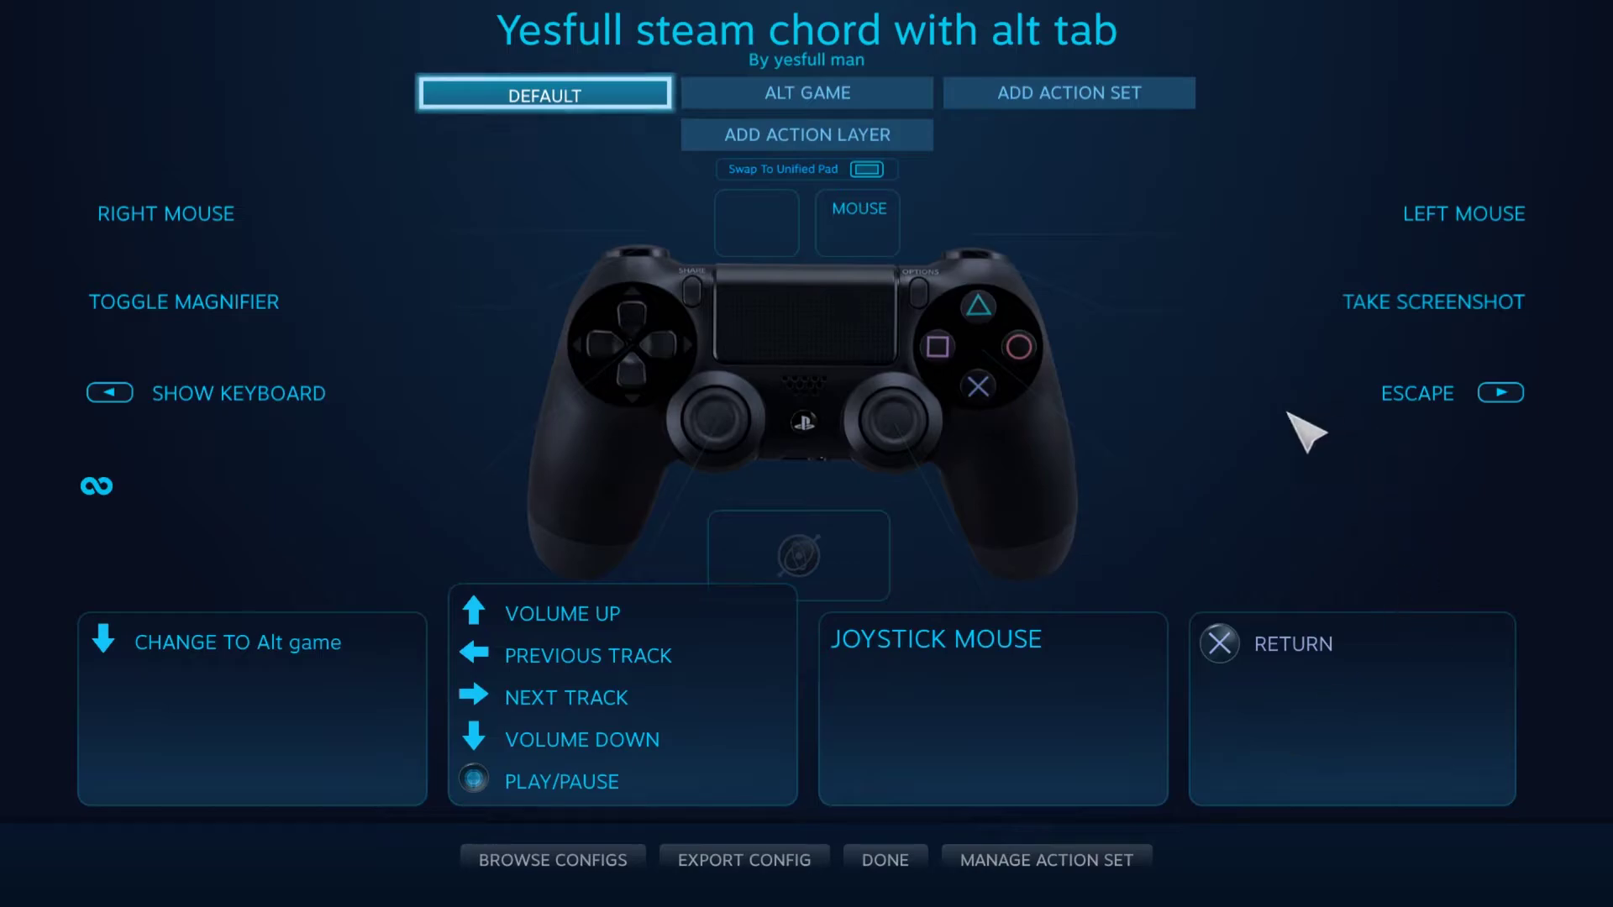
{"action": "left_click", "coordinate": [776, 94]}
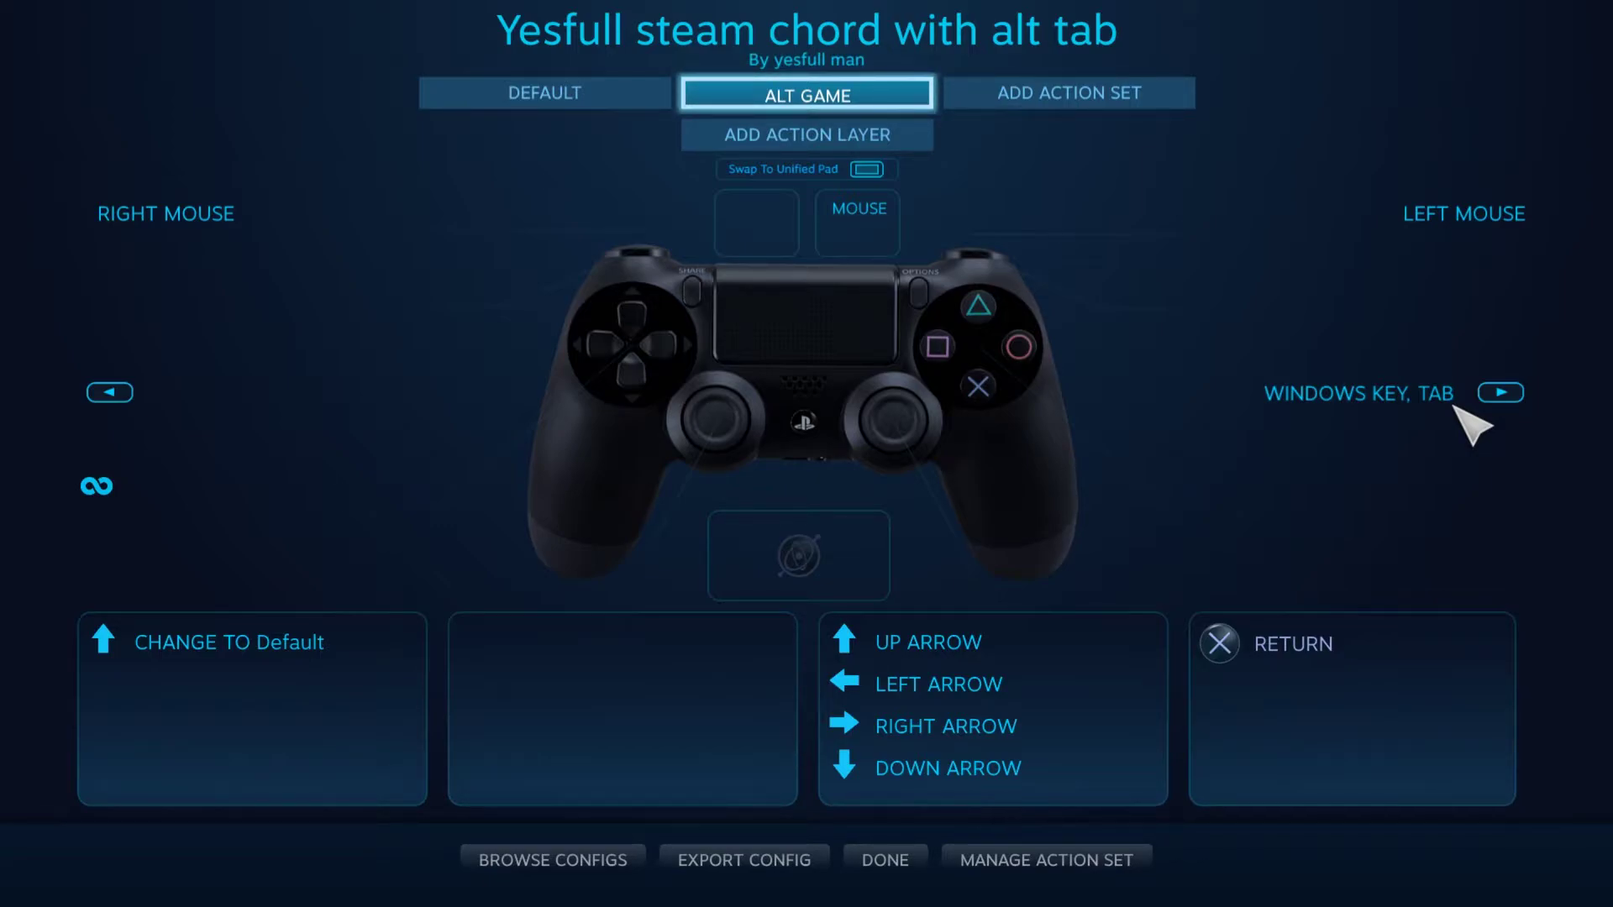
- Cycle back and forth through the open windows in the window switcher, staying on the Steam configuration
{"action": "key", "text": "alt+Tab"}
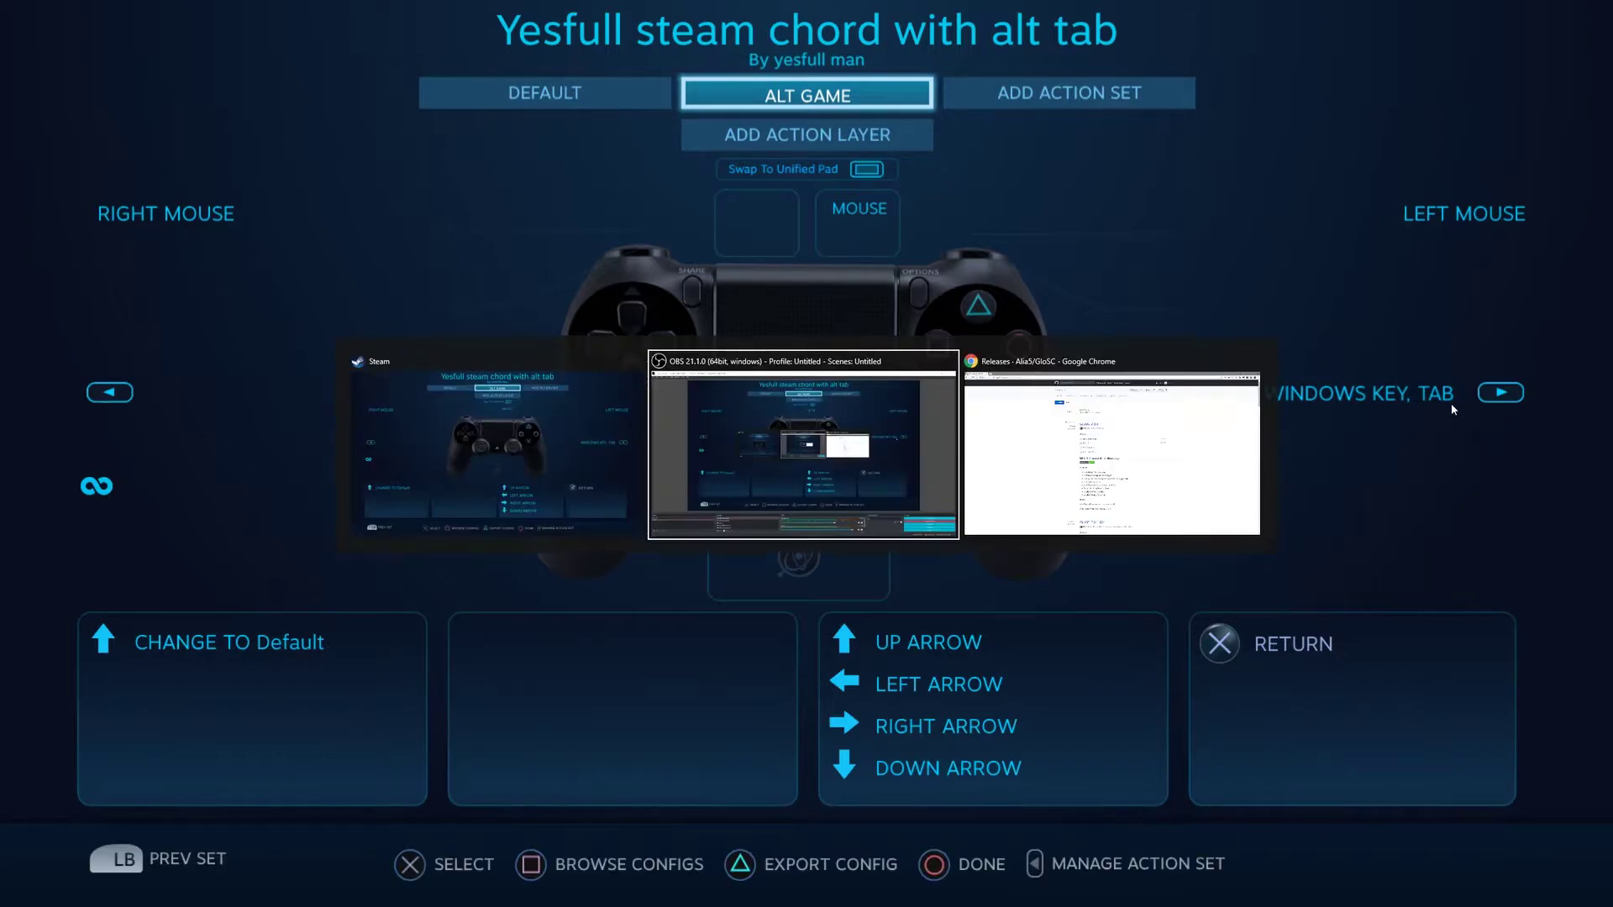
{"action": "key", "text": "Tab"}
{"action": "key", "text": "Tab"}
{"action": "key", "text": "Tab"}
{"action": "key", "text": "Tab"}
{"action": "key", "text": "Tab"}
{"action": "key", "text": "Tab"}
{"action": "key", "text": "Tab"}
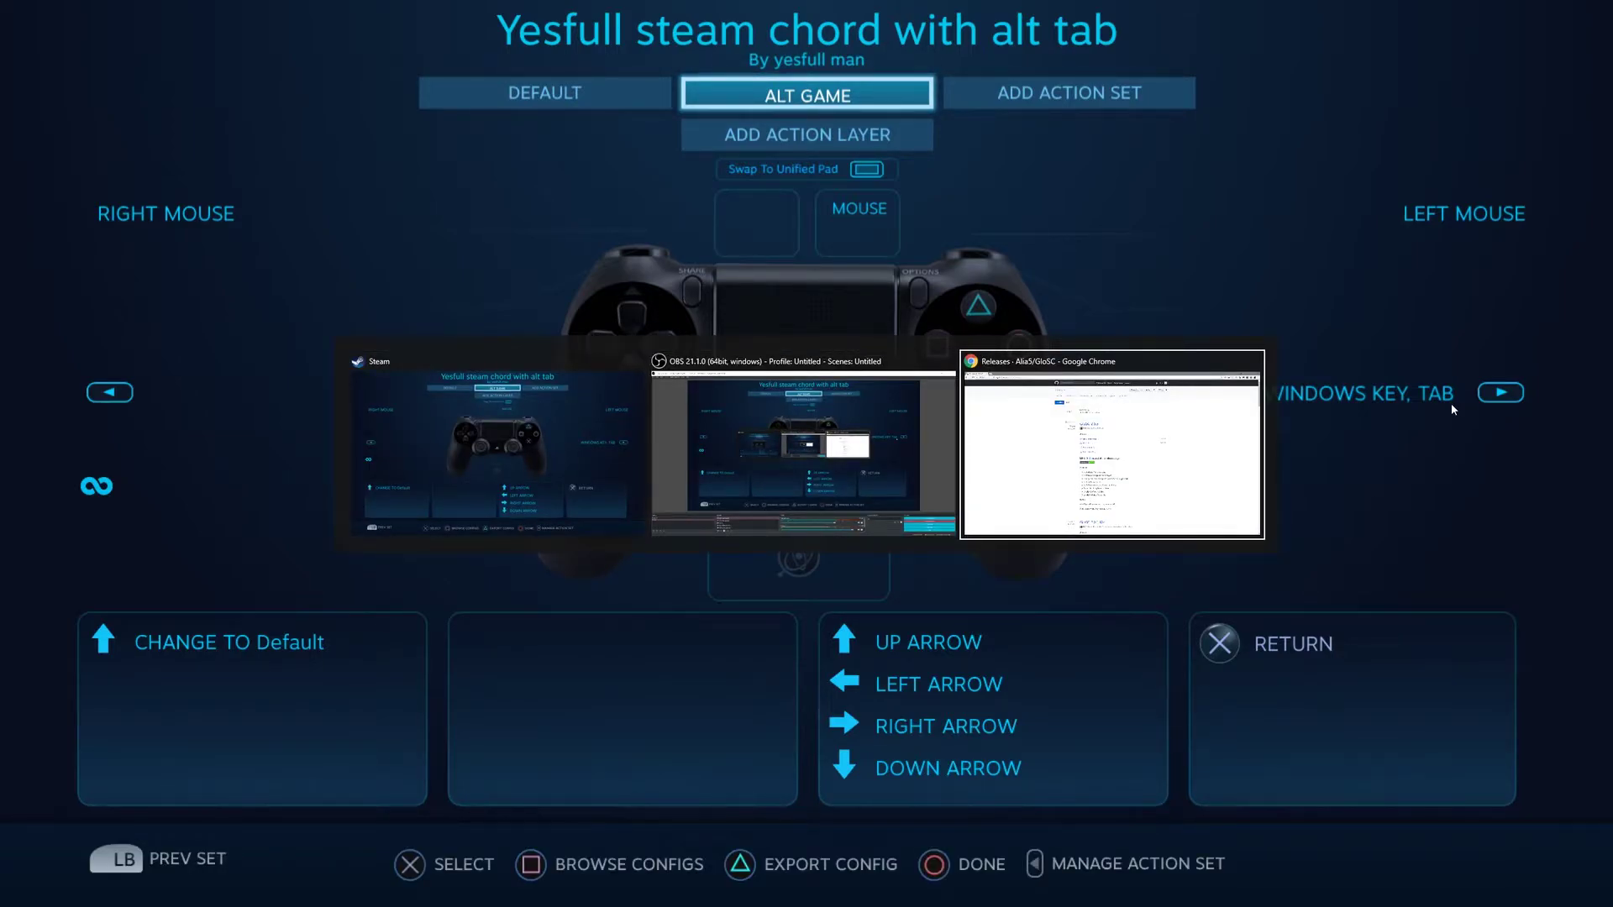
{"action": "key", "text": "Left"}
{"action": "key", "text": "Right"}
{"action": "key", "text": "Left"}
{"action": "key", "text": "Right"}
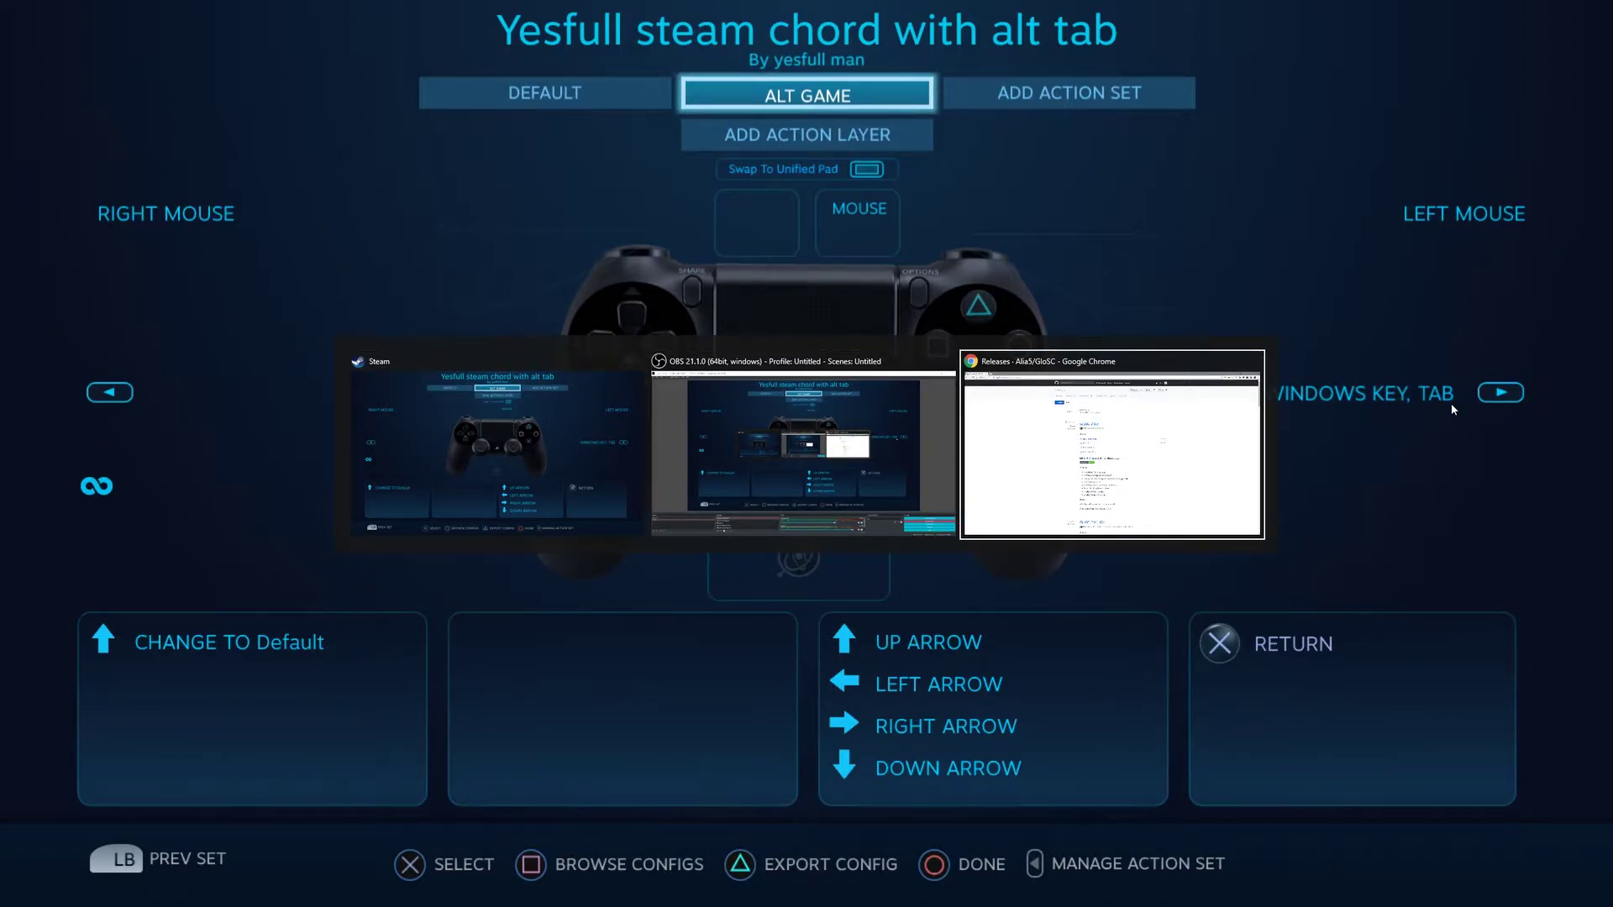
{"action": "key", "text": "Left"}
{"action": "key", "text": "Left"}
{"action": "key", "text": "Left"}
{"action": "key", "text": "Right"}
{"action": "key", "text": "Right"}
{"action": "key", "text": "Right"}
{"action": "key", "text": "Right"}
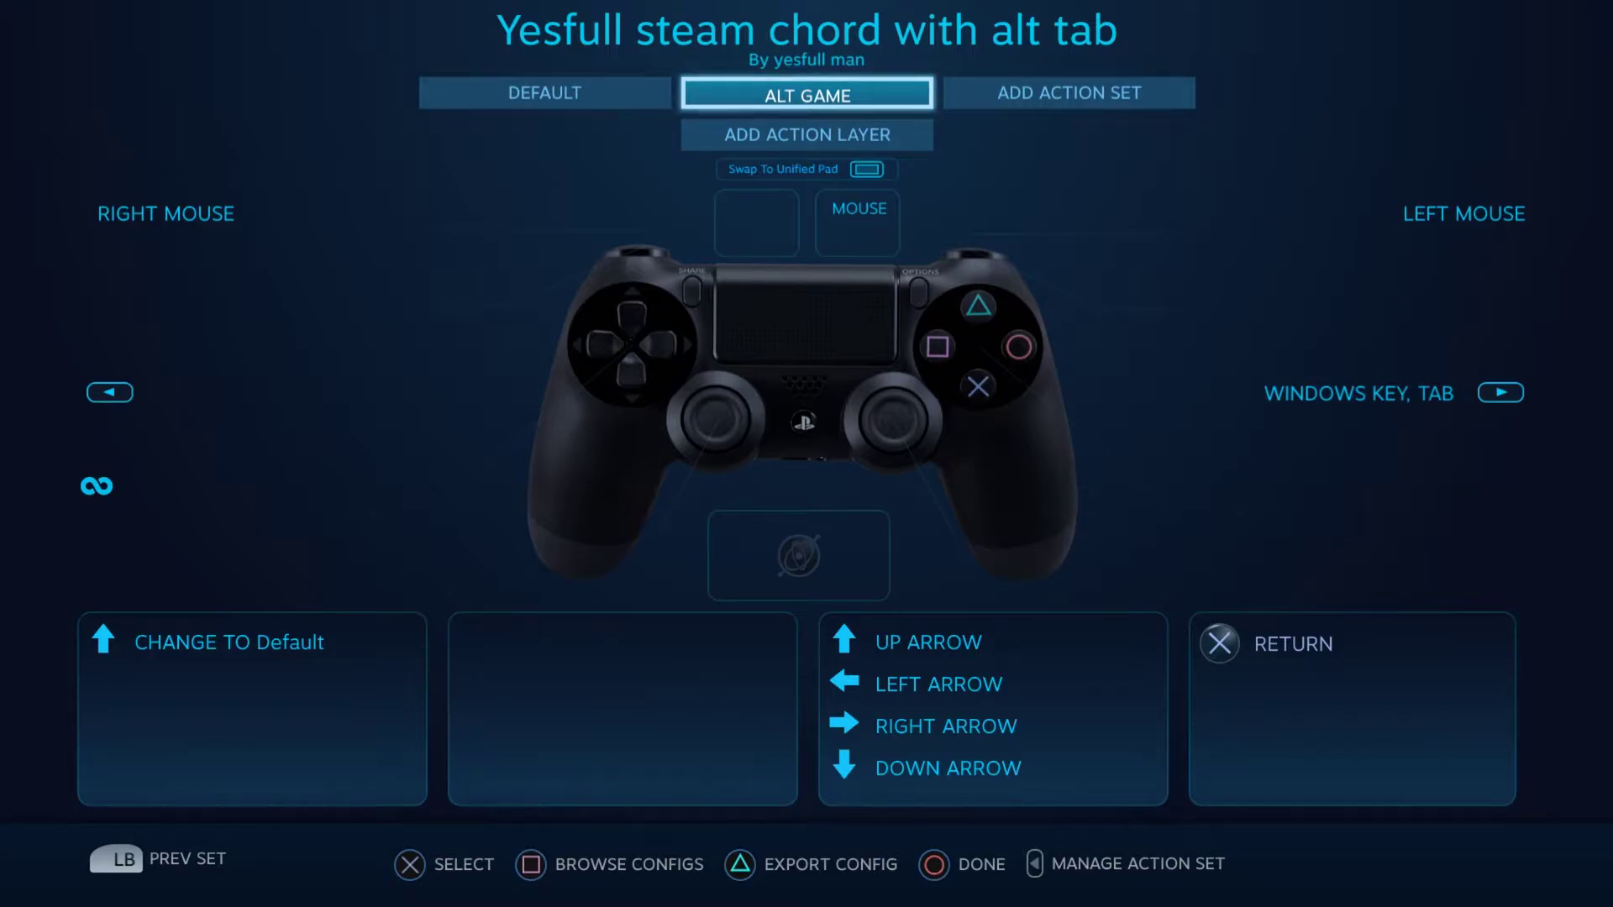
- Show all open windows in Task View, move between Steam and Chrome, and return to the Steam configuration
{"action": "key", "text": "super+Tab"}
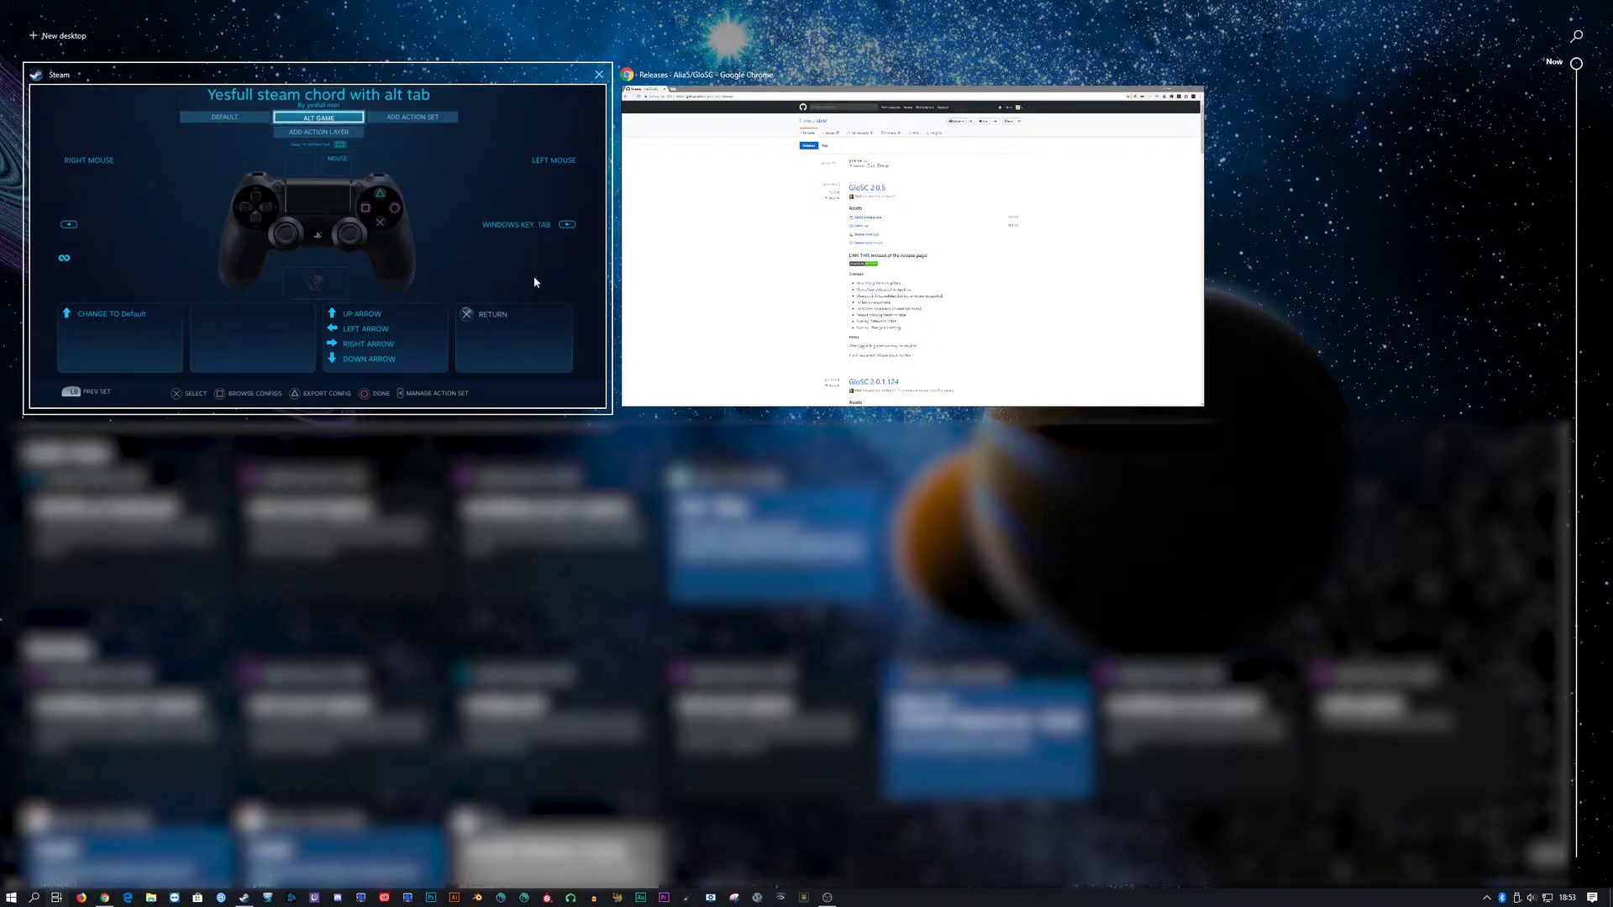
{"action": "key", "text": "Right"}
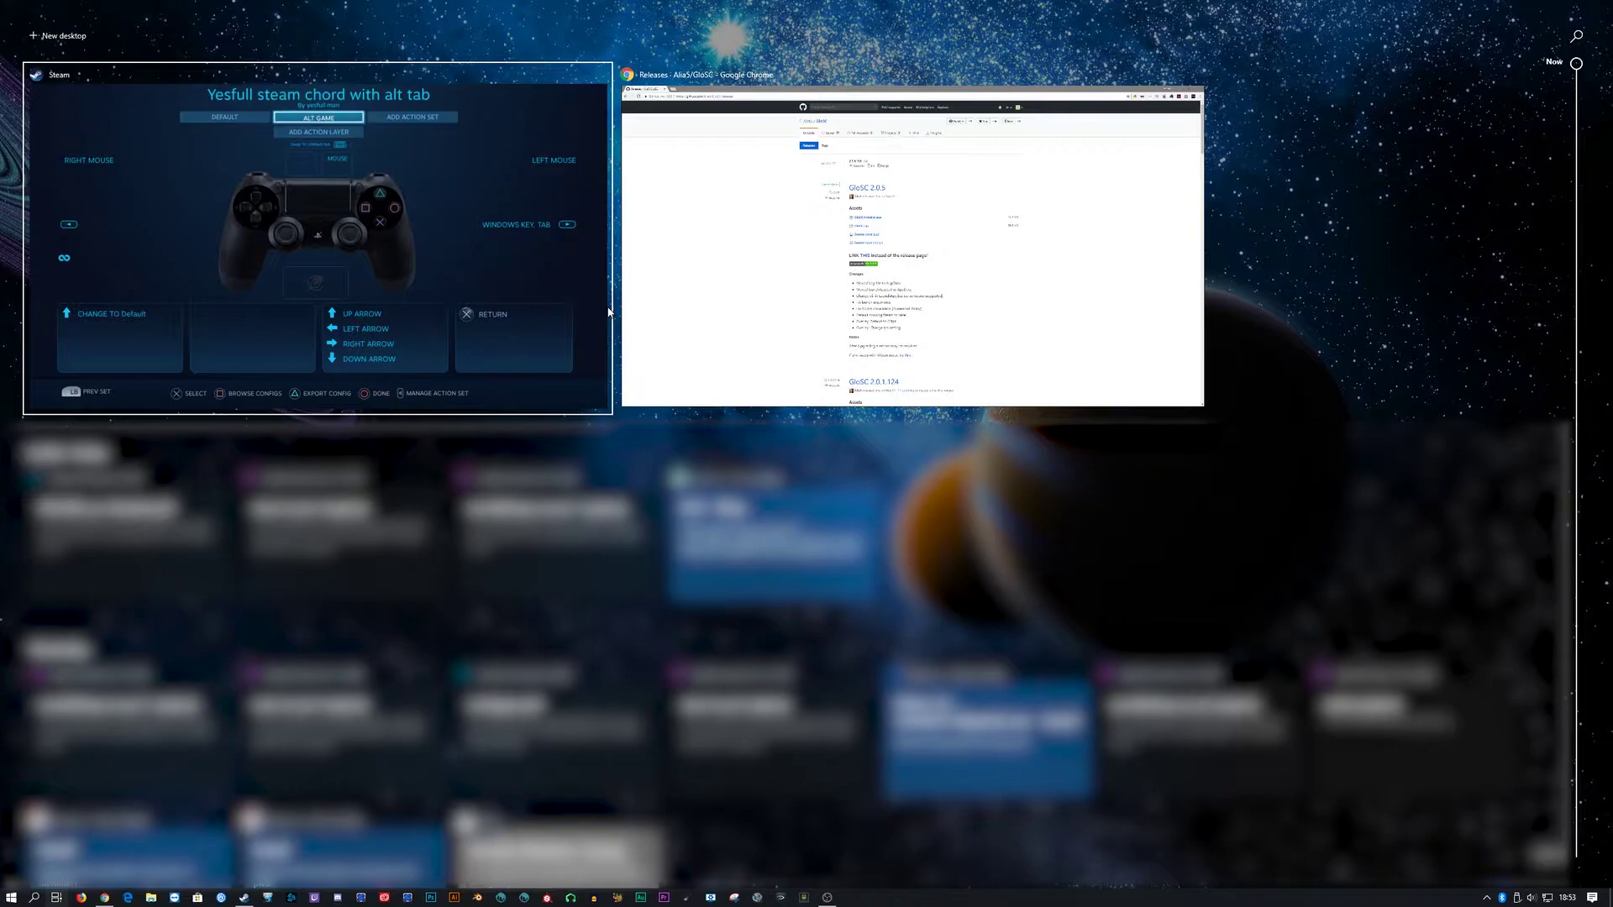
{"action": "key", "text": "Return"}
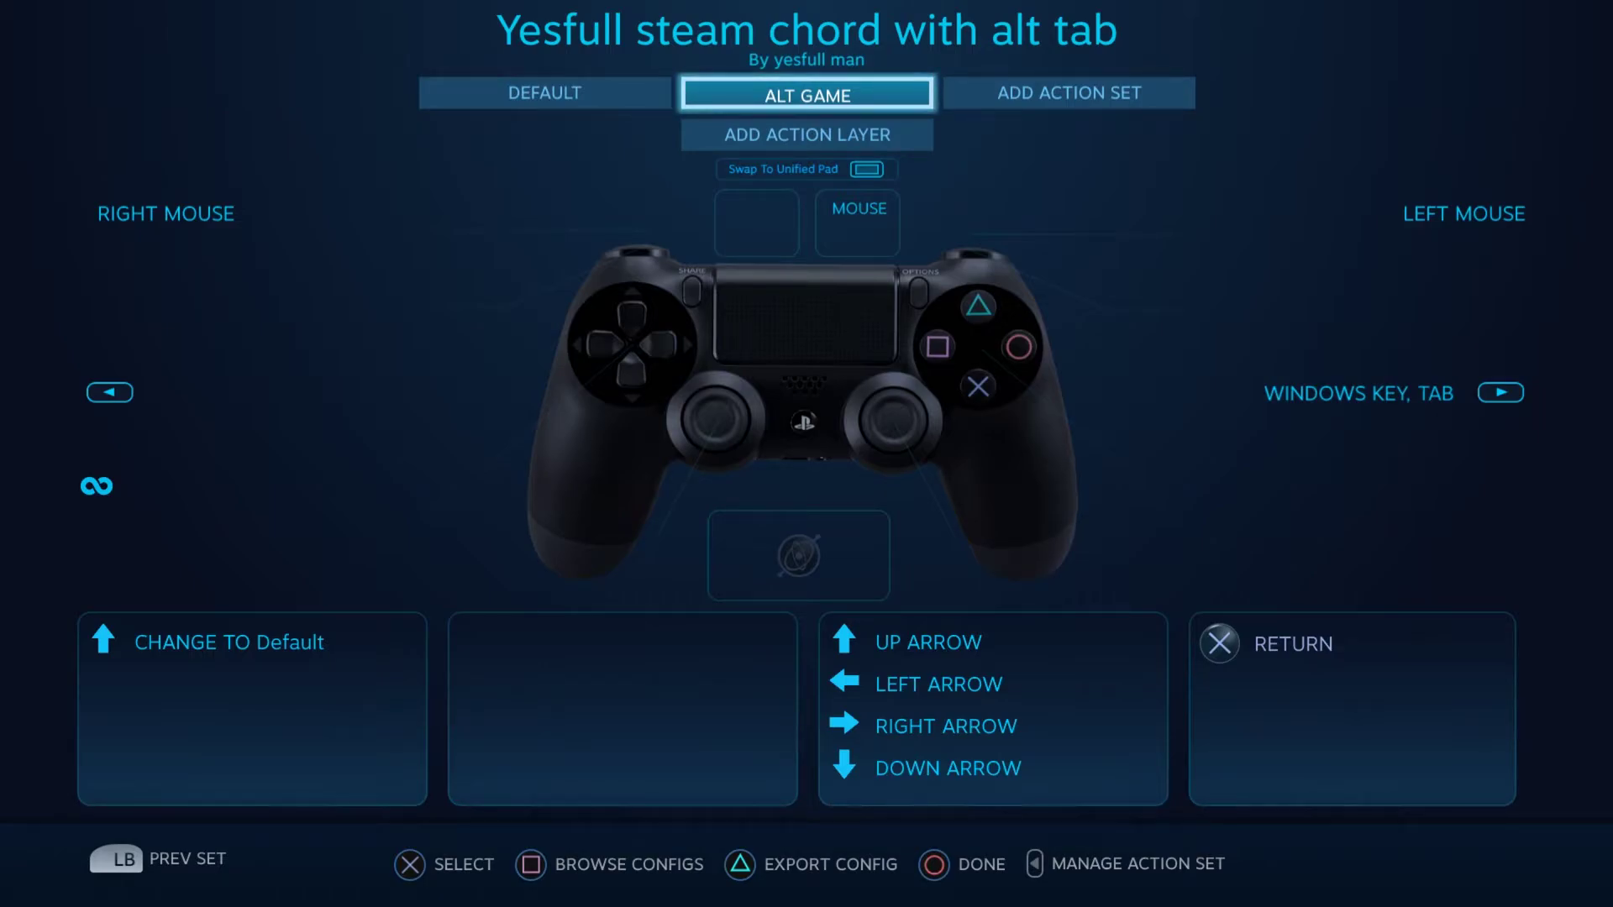
{"action": "key", "text": "super+Tab"}
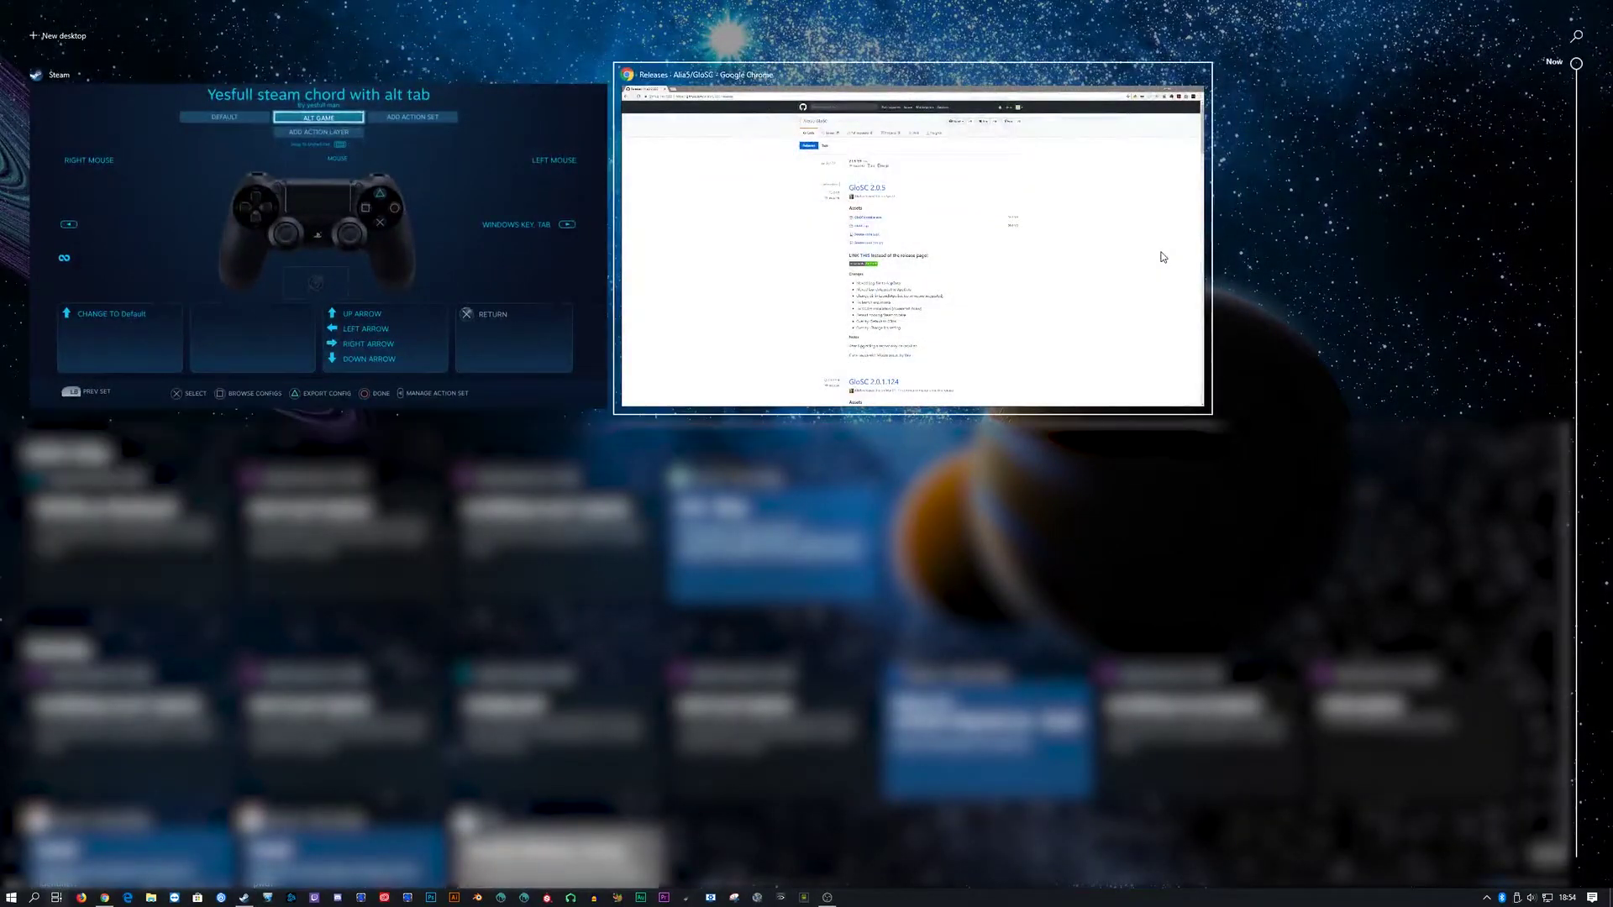
{"action": "key", "text": "Left"}
{"action": "key", "text": "Right"}
{"action": "key", "text": "Left"}
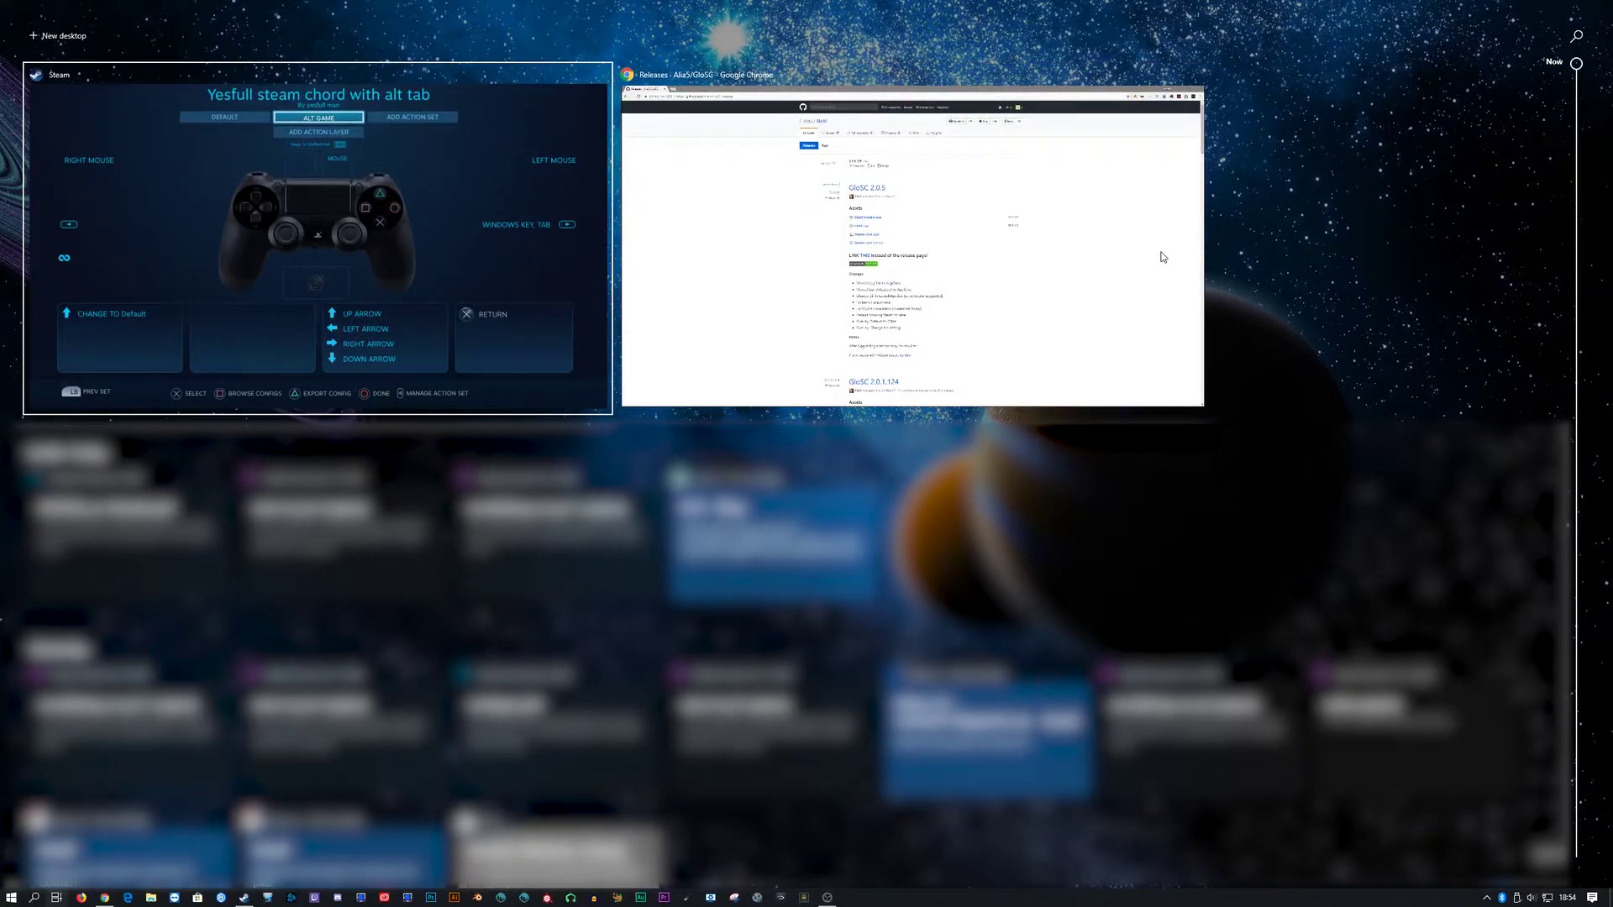
{"action": "key", "text": "Return"}
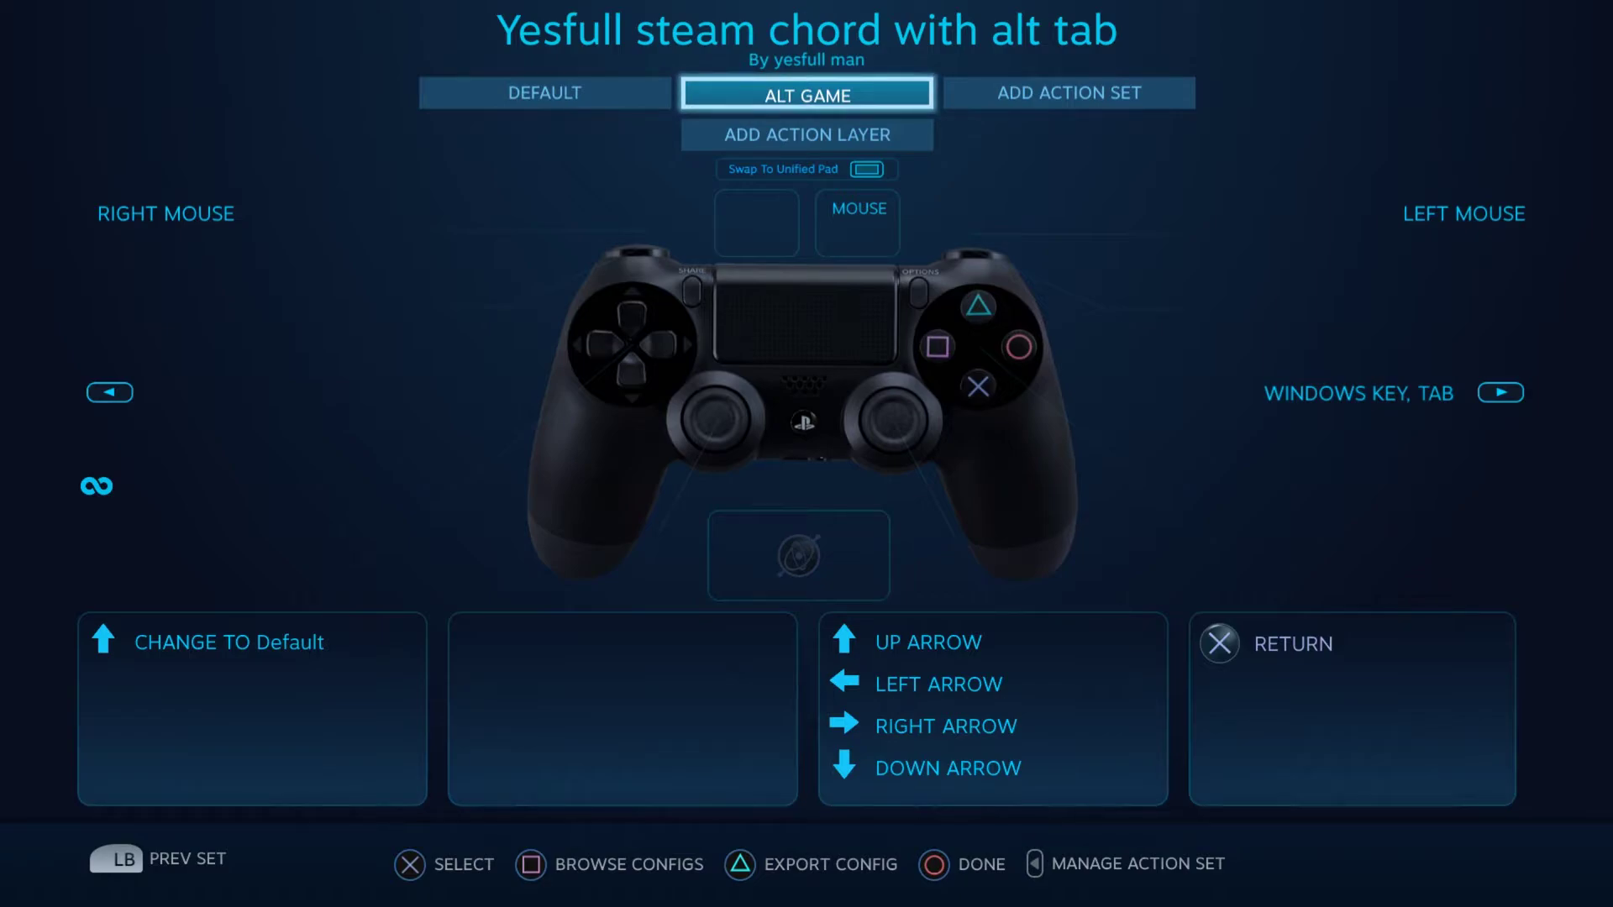
- Leave the chord configuration and settings, and exit Big Picture mode
{"action": "key", "text": "Right"}
{"action": "key", "text": "Down"}
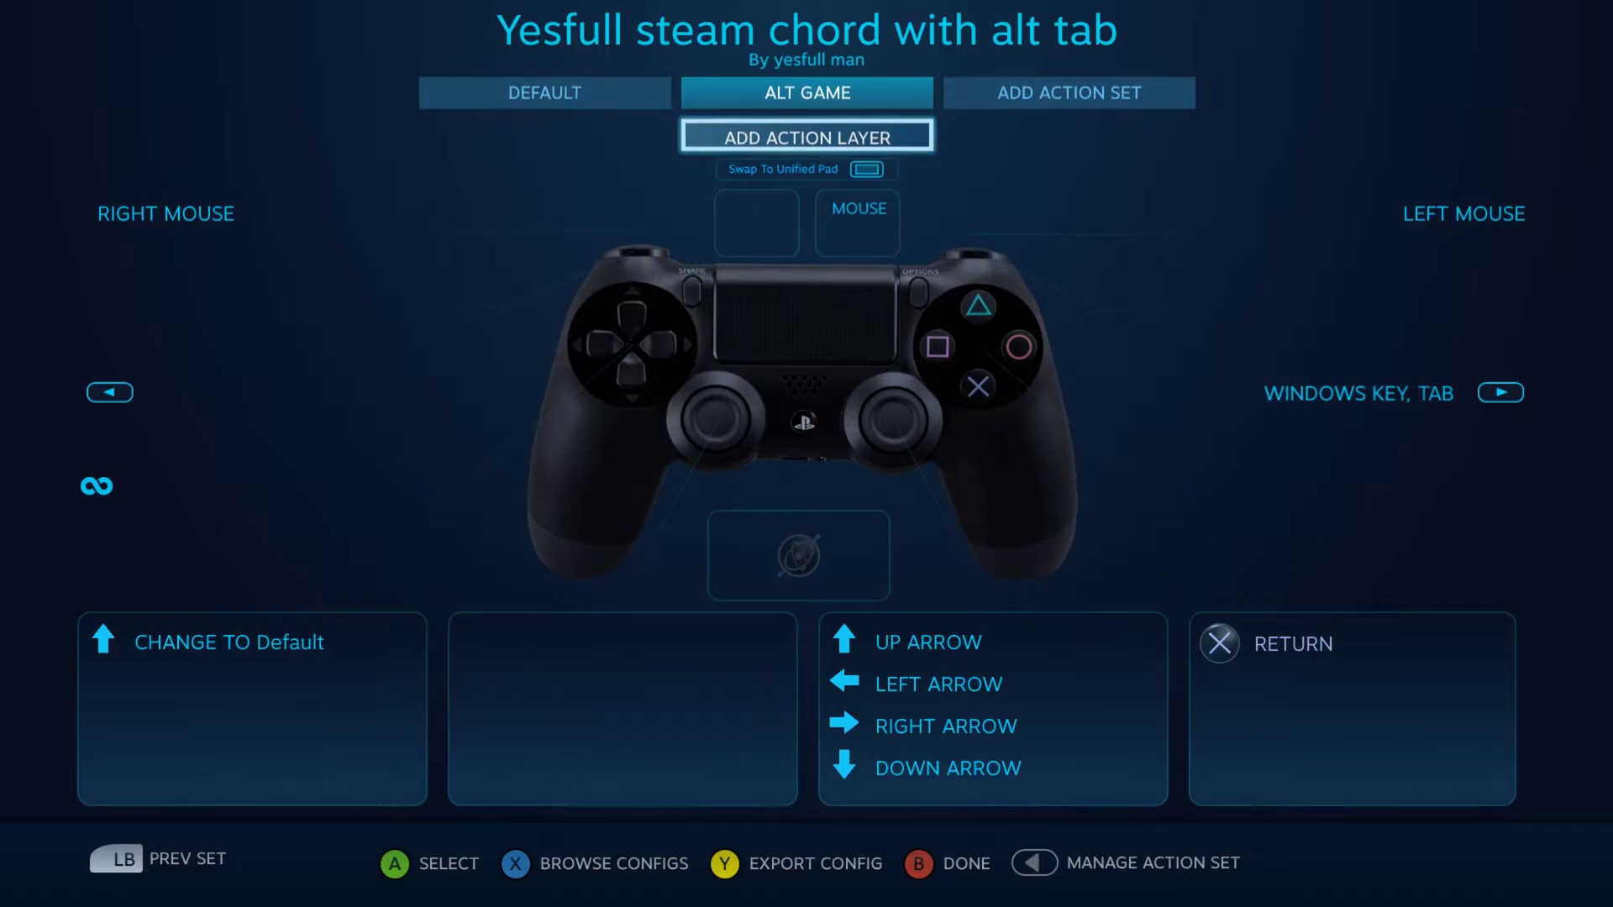
{"action": "key", "text": "Escape"}
{"action": "key", "text": "Escape"}
{"action": "key", "text": "Escape"}
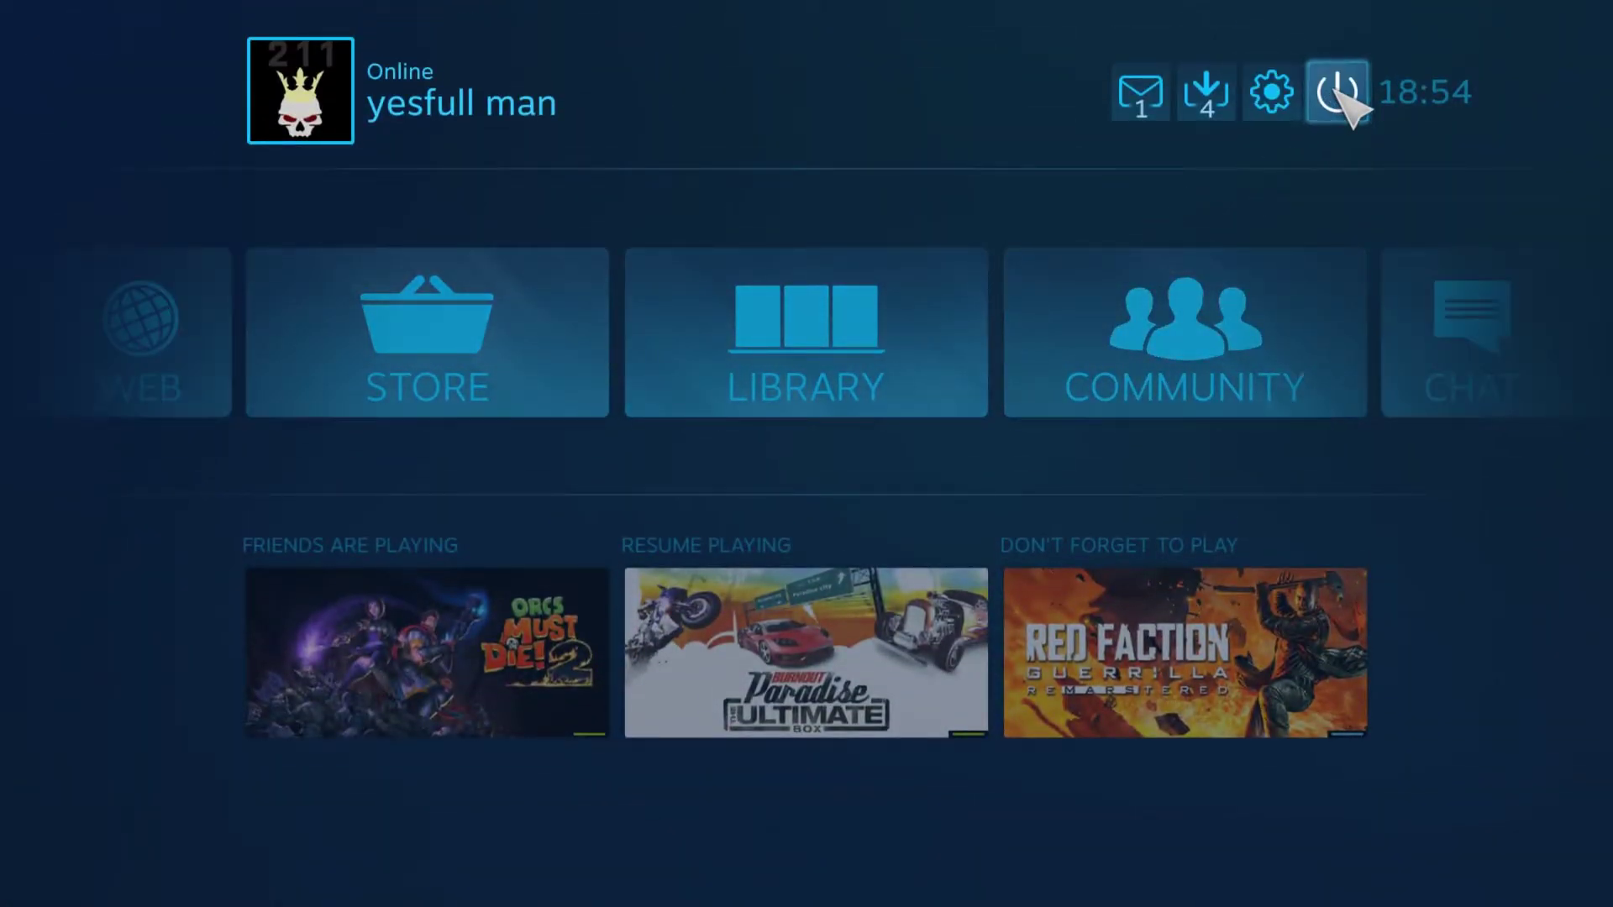
{"action": "left_click", "coordinate": [1337, 91]}
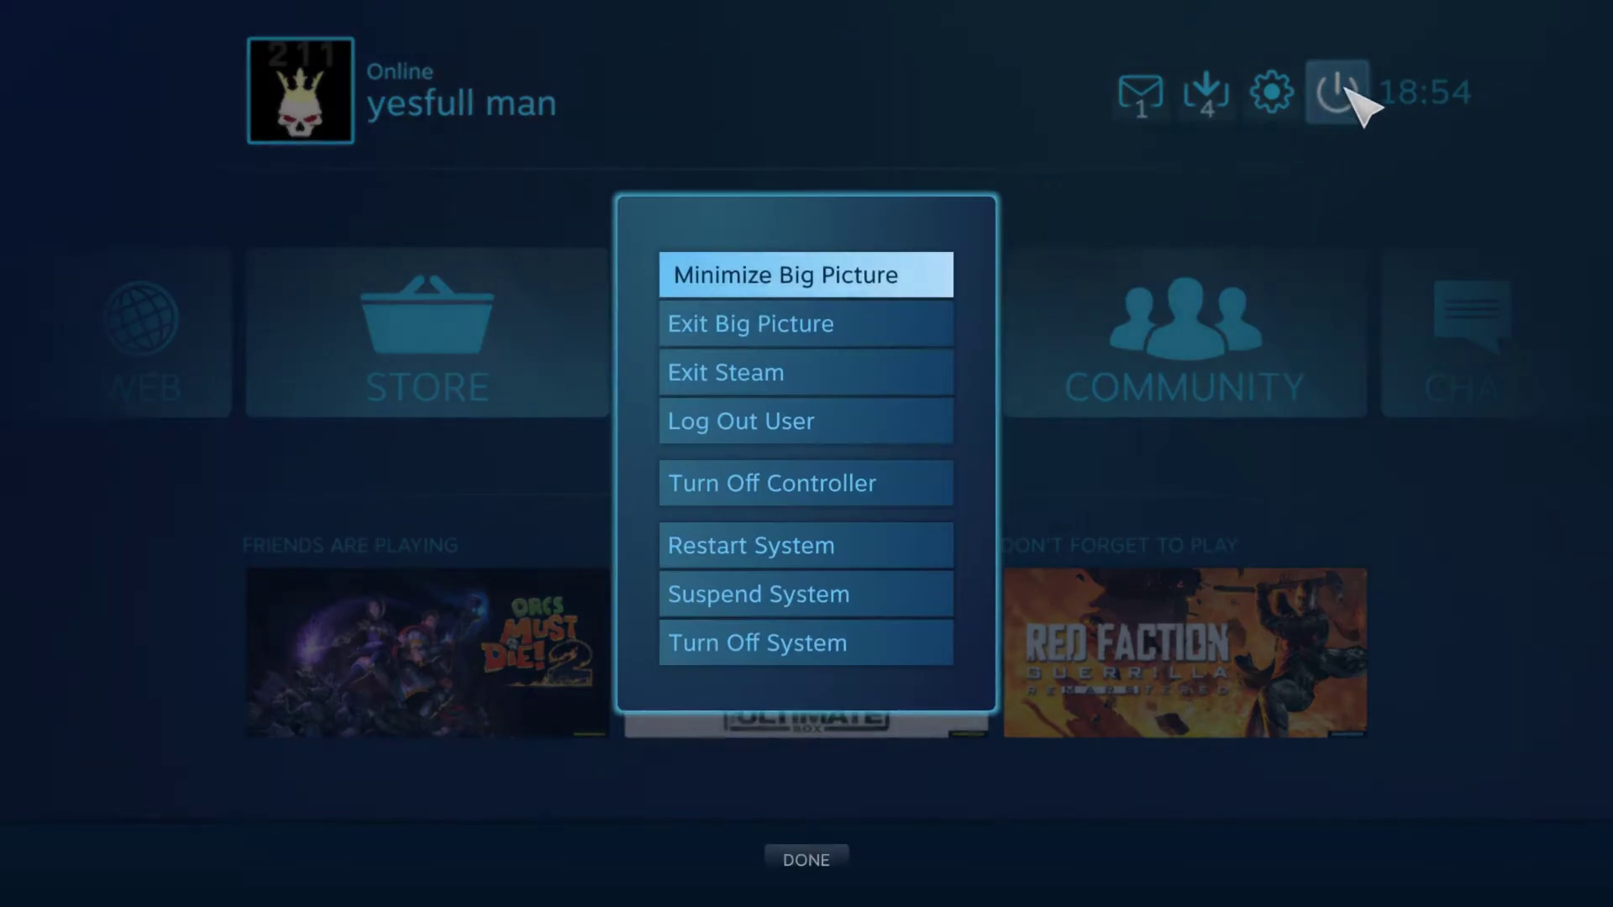
{"action": "left_click", "coordinate": [807, 328]}
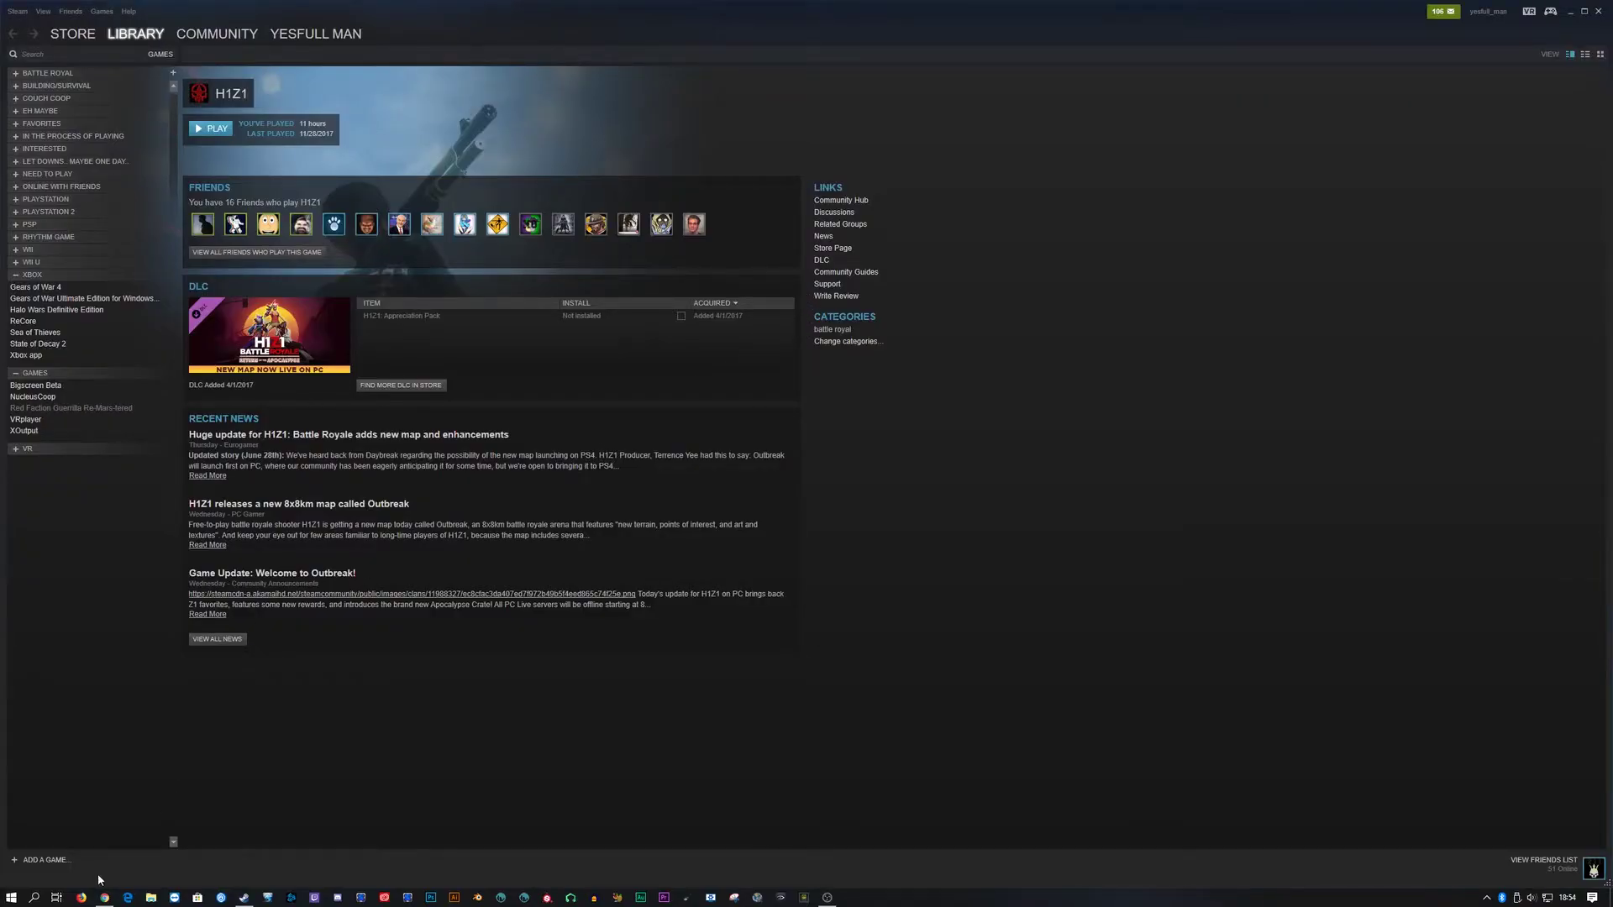
- Switch to Chrome, return to the GloSC home page and open its latest release download page
{"action": "left_click", "coordinate": [104, 897]}
{"action": "key", "text": "alt+Left"}
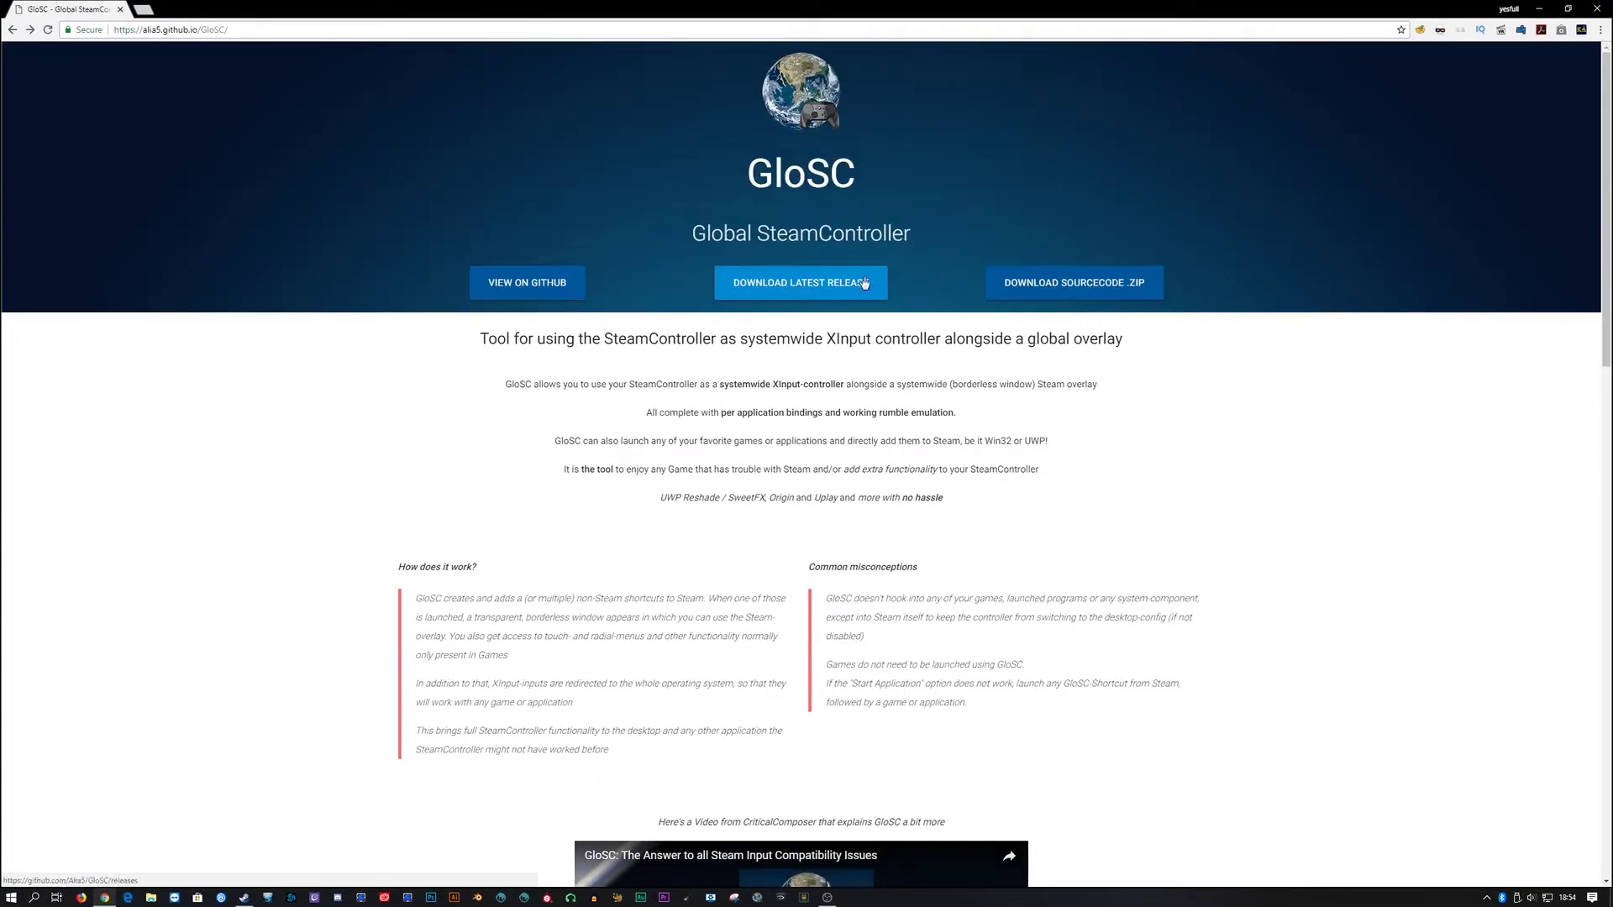
{"action": "left_click_drag", "start_coordinate": [691, 234], "coordinate": [918, 244]}
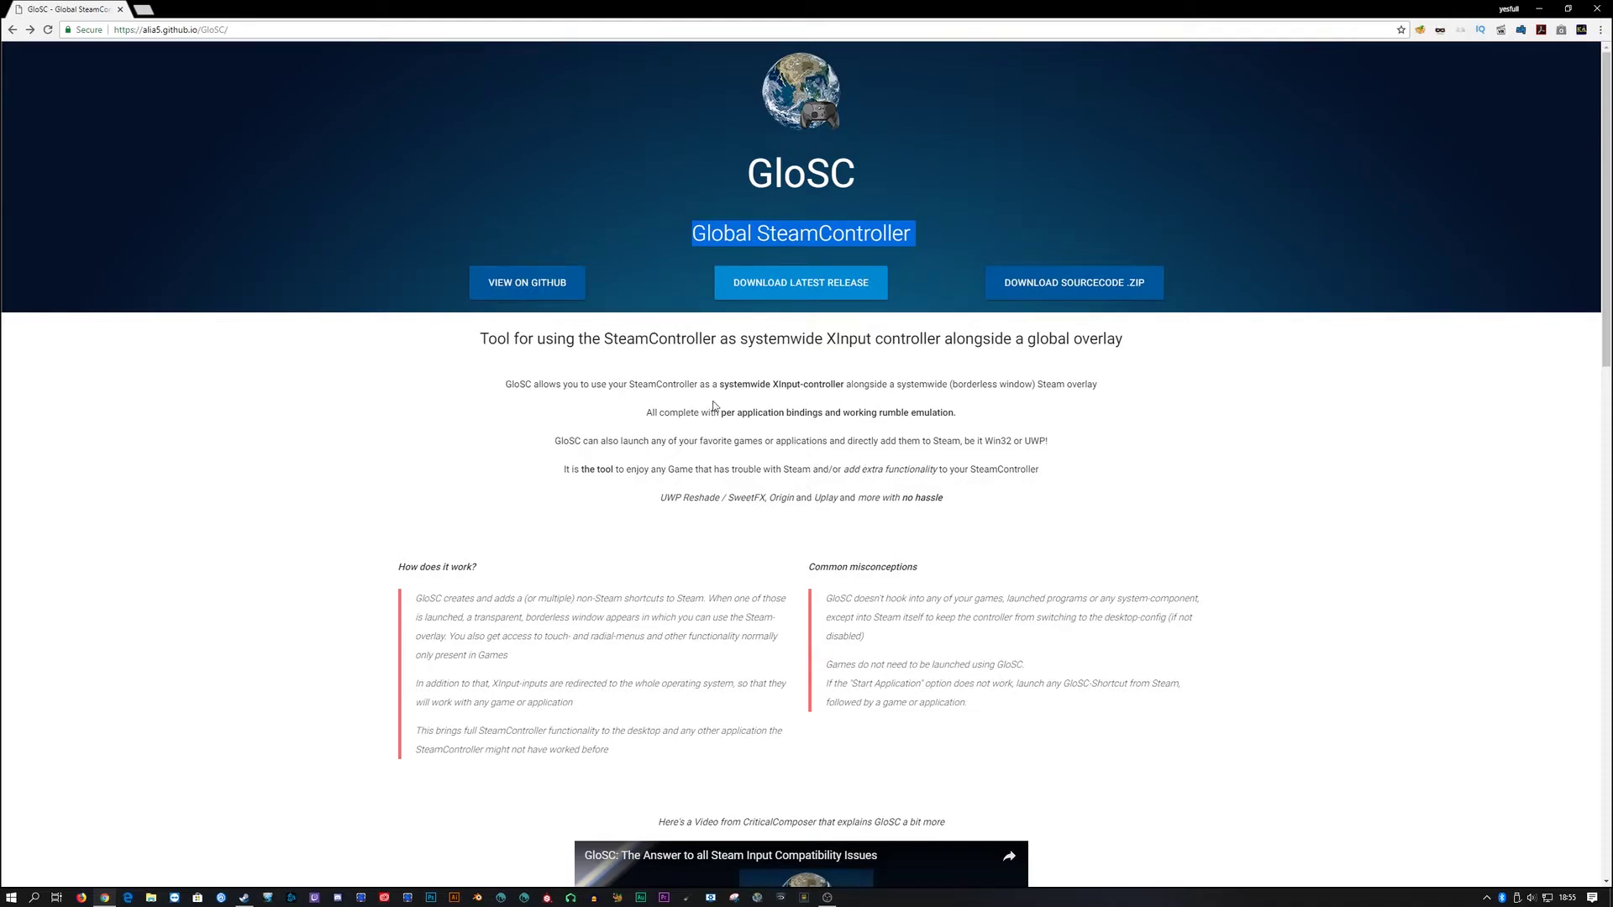
{"action": "left_click", "coordinate": [749, 291]}
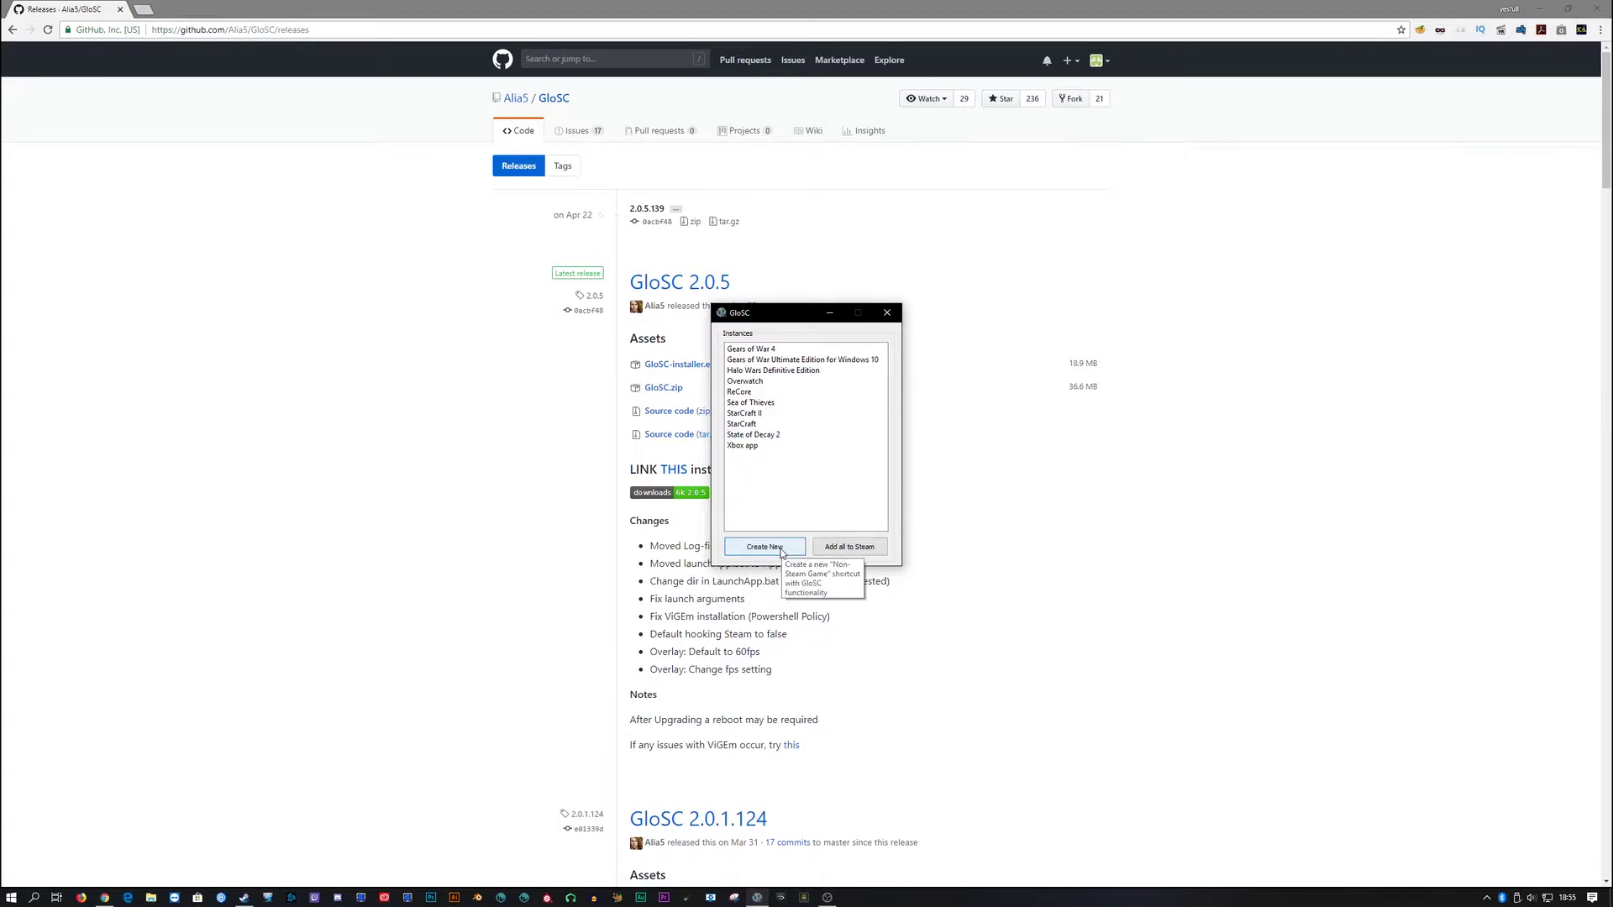
- Bring up the Steam library and the Halo app, and launch Halo Wars: Definitive Edition from the Halo app
{"action": "left_click", "coordinate": [245, 899]}
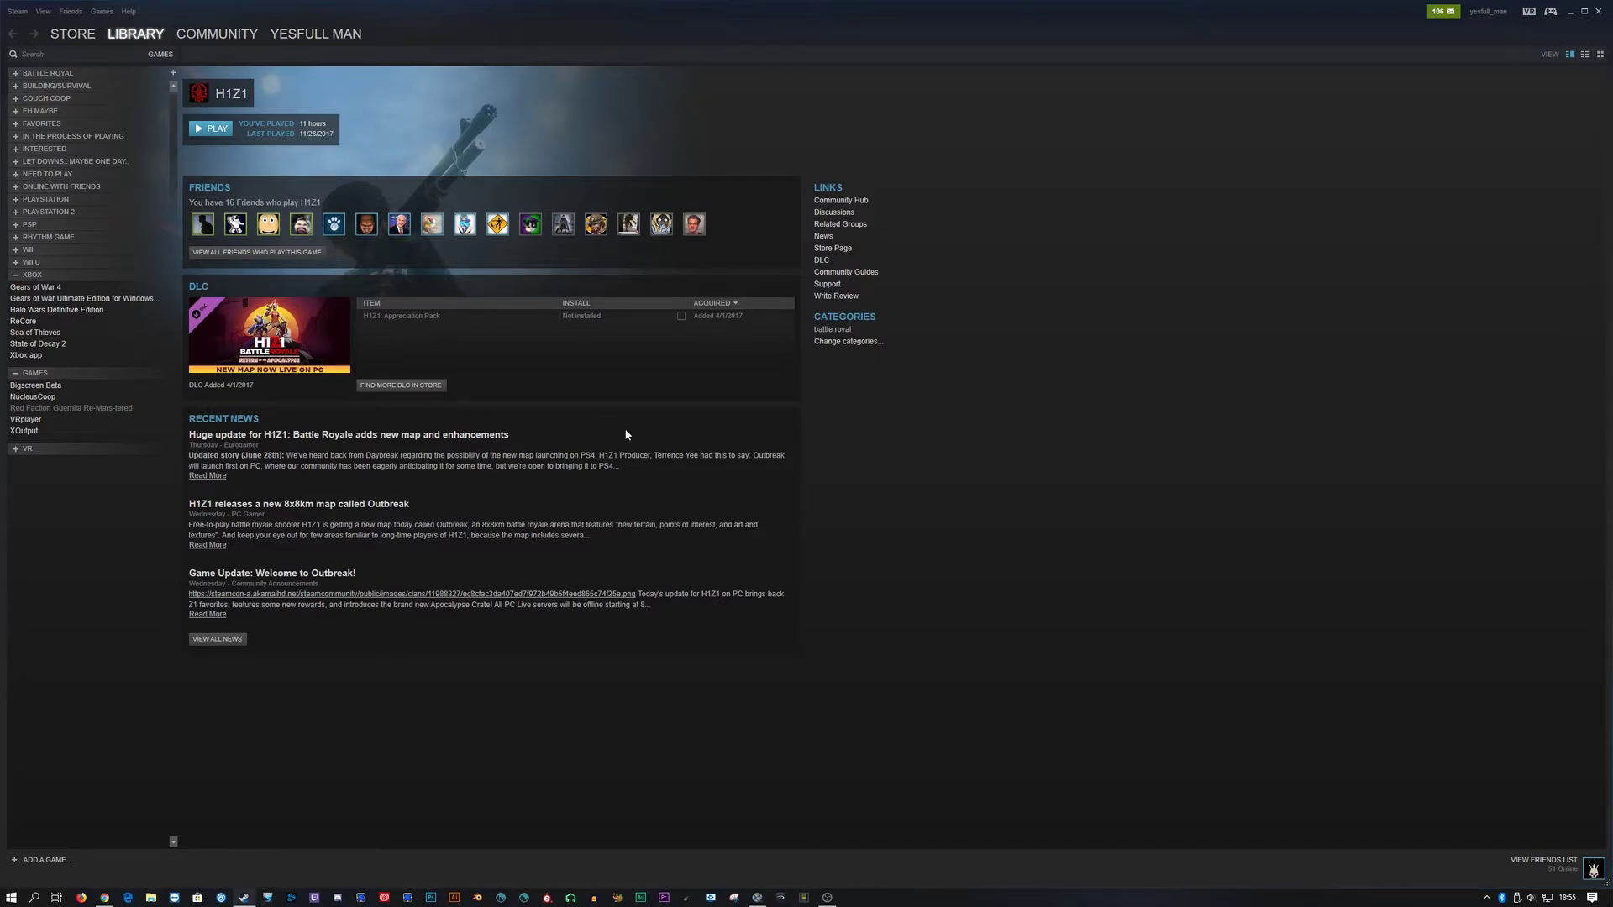
{"action": "left_click", "coordinate": [800, 901]}
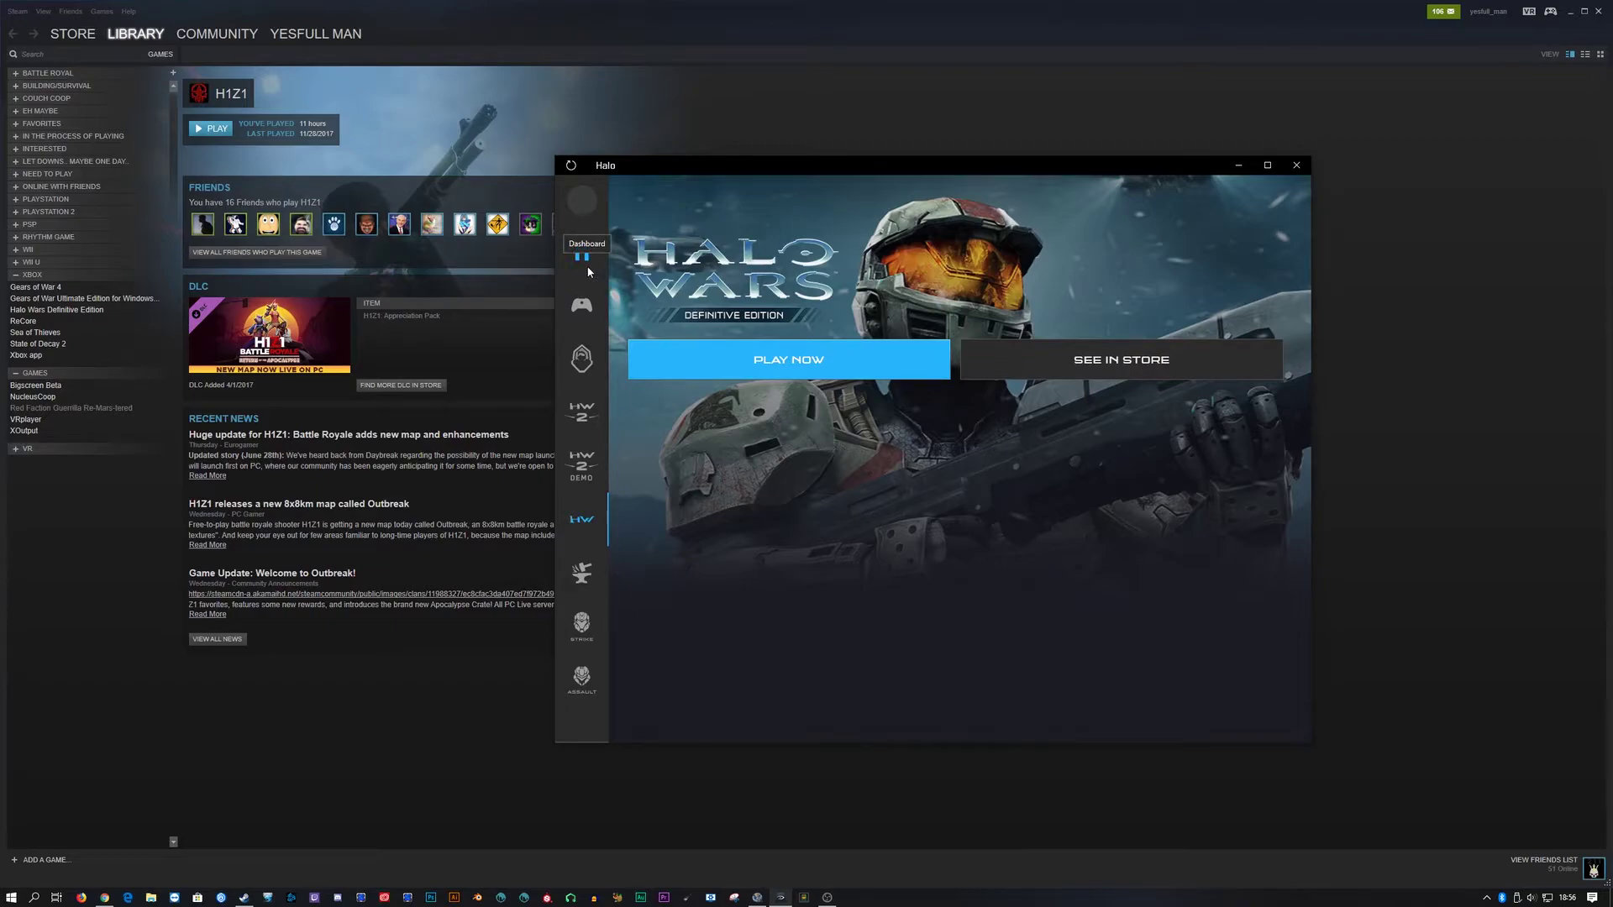
{"action": "left_click", "coordinate": [589, 268]}
{"action": "left_click", "coordinate": [582, 359]}
{"action": "left_click", "coordinate": [582, 519]}
{"action": "left_click", "coordinate": [774, 374]}
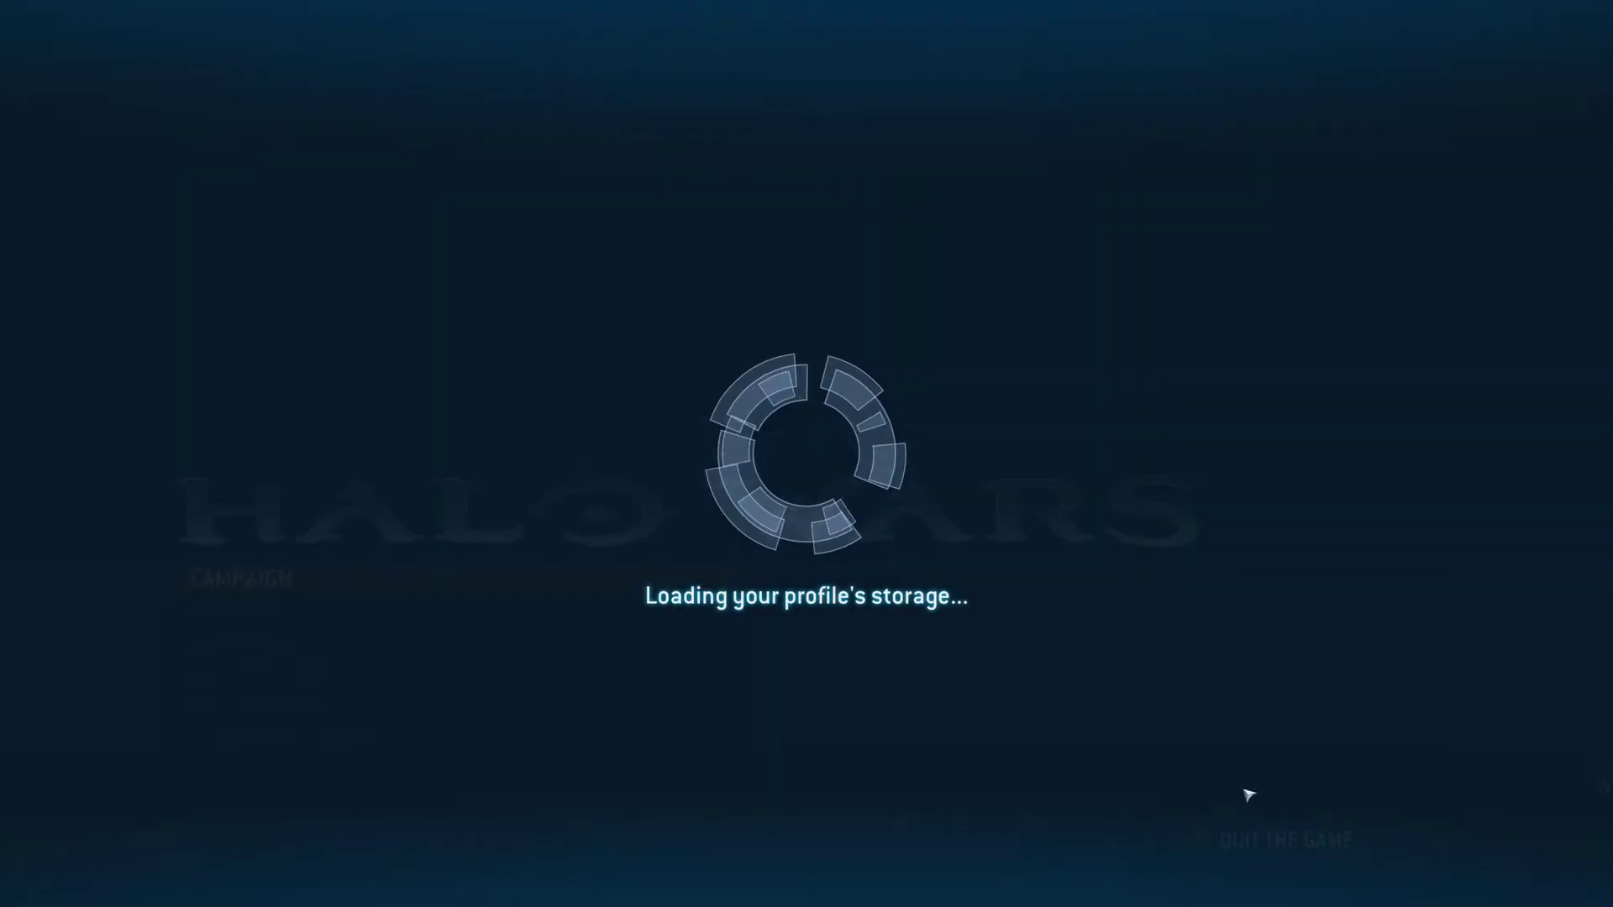
- Quit Halo Wars, close the Halo app and minimize Steam to return to GloSC
{"action": "left_click", "coordinate": [1265, 842]}
{"action": "left_click", "coordinate": [598, 537]}
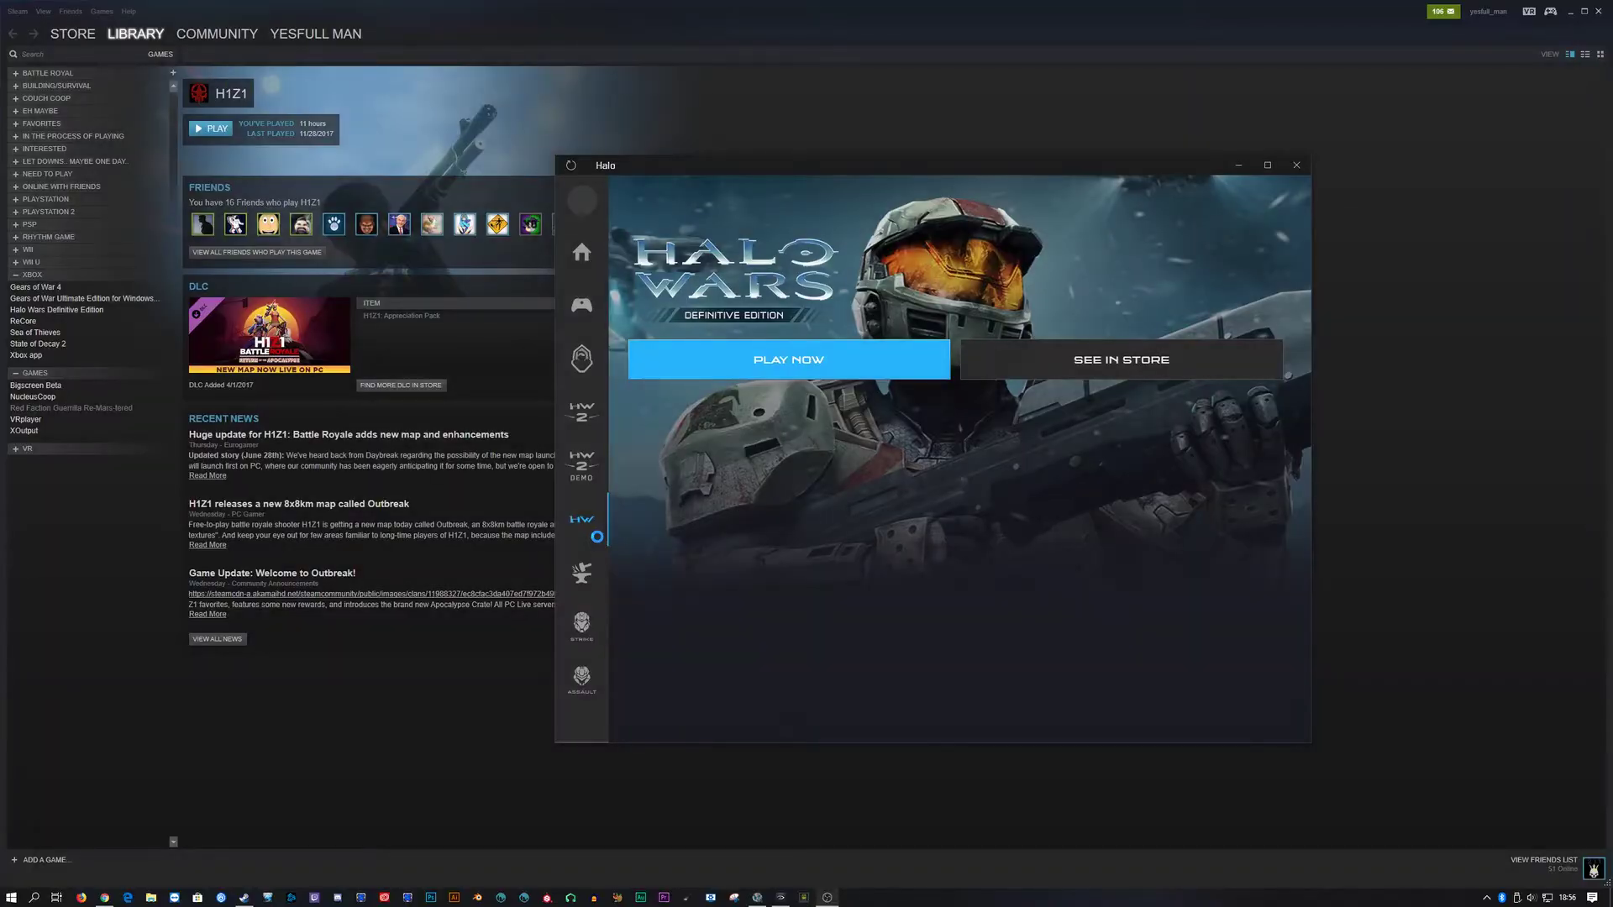
{"action": "left_click", "coordinate": [1297, 166]}
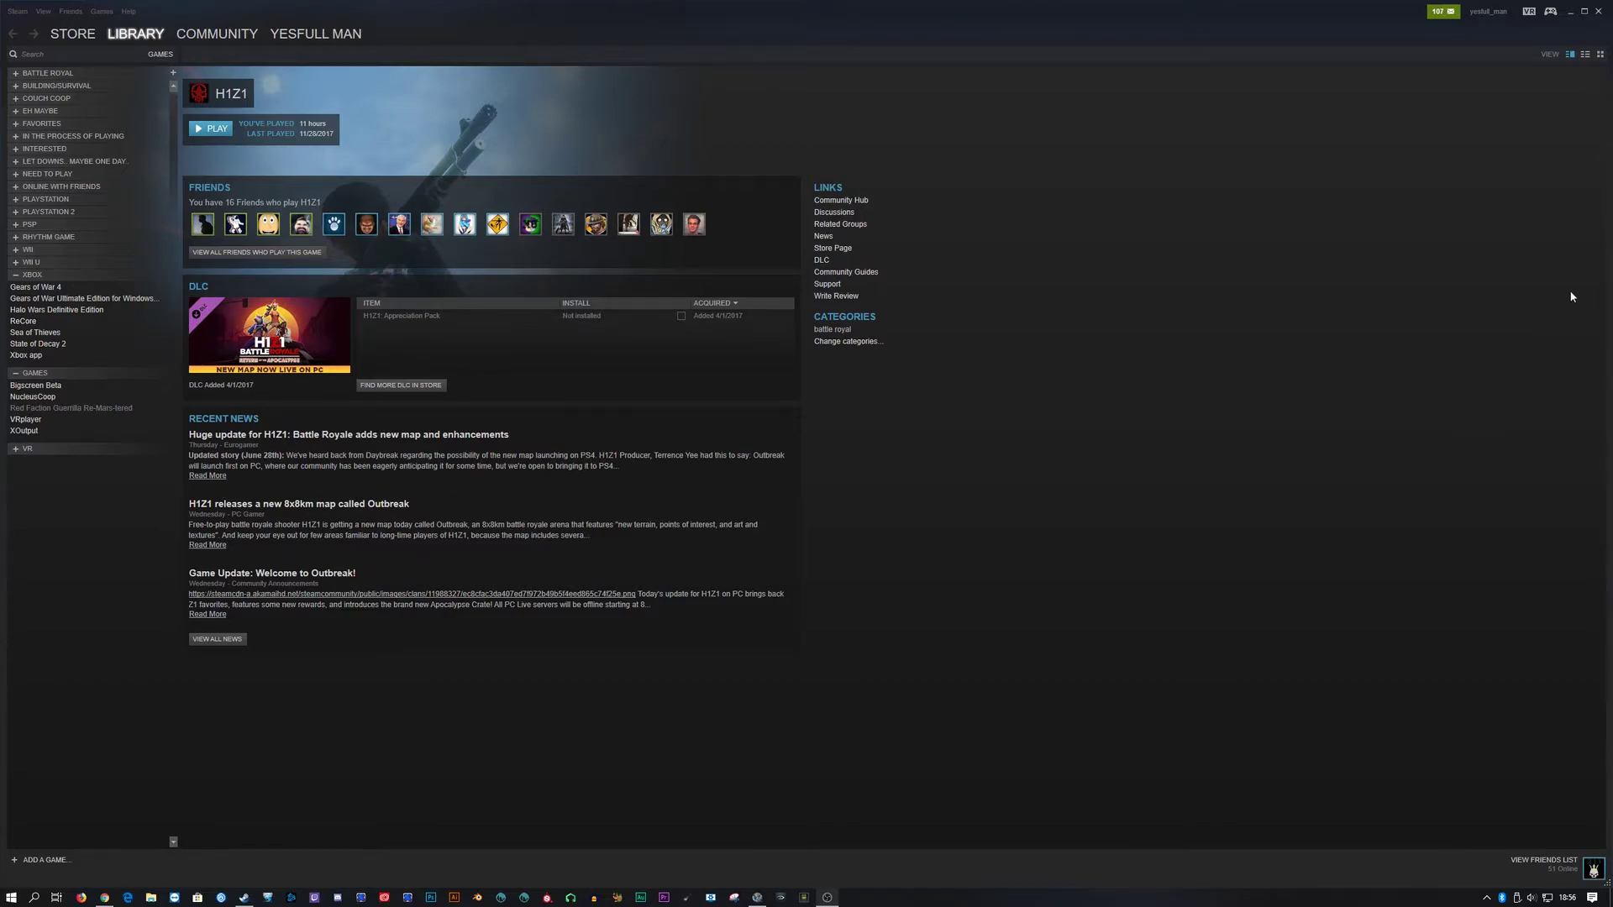
{"action": "left_click", "coordinate": [1570, 11]}
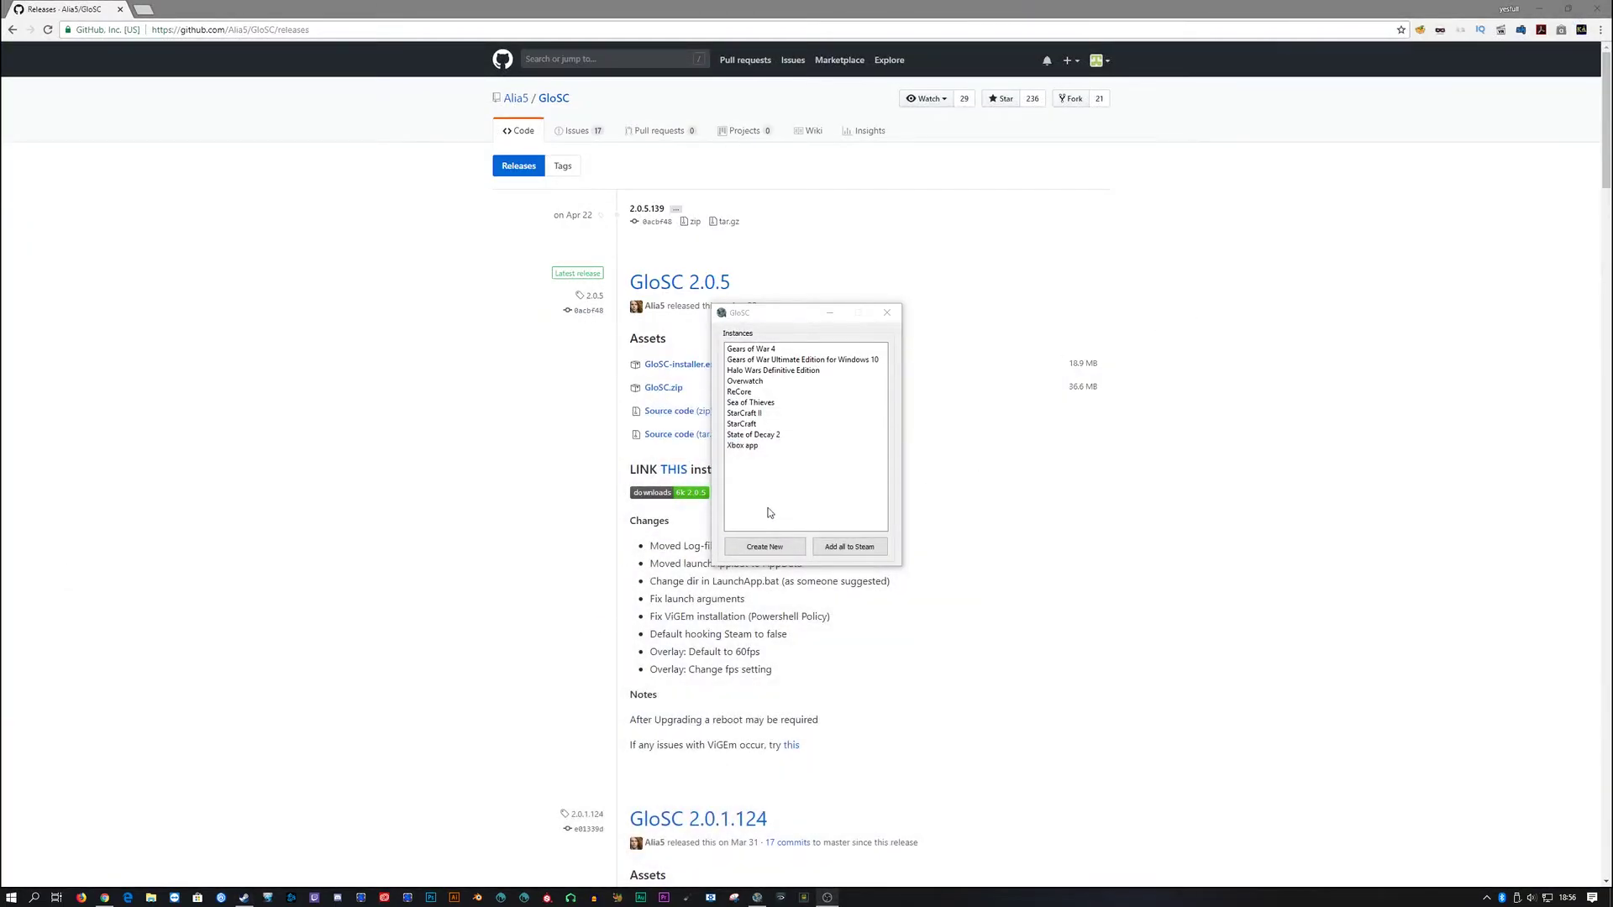
- Create a new GloSC instance named "Halo launcher"
{"action": "left_click", "coordinate": [785, 550]}
{"action": "left_click", "coordinate": [983, 353]}
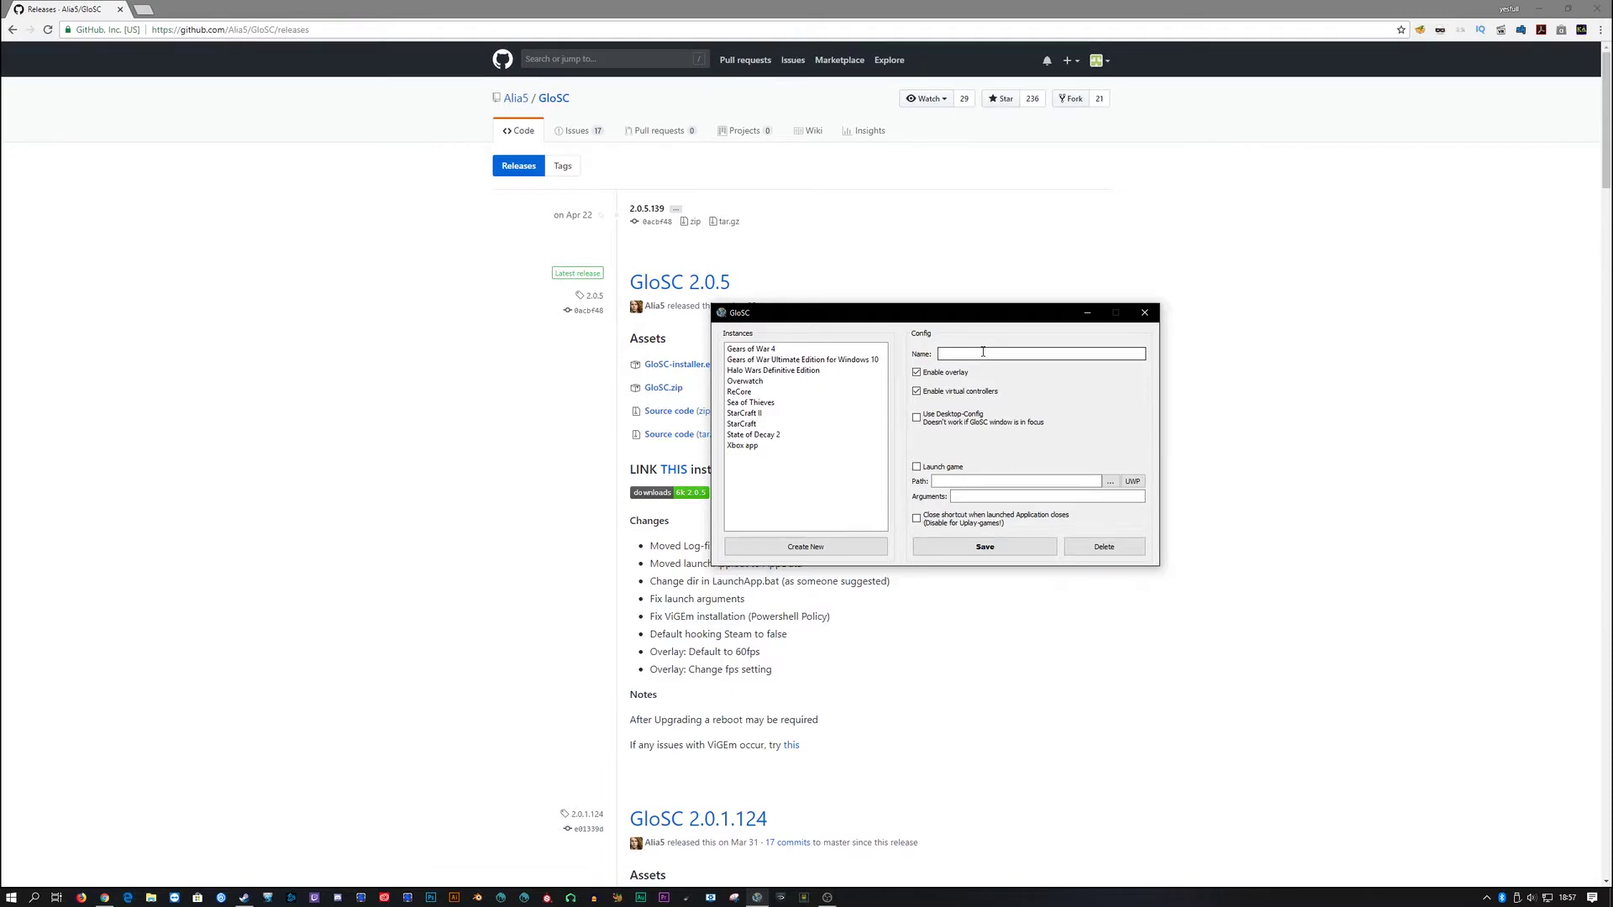
{"action": "type", "text": "HA"}
{"action": "key", "text": "BackSpace"}
{"action": "key", "text": "BackSpace"}
{"action": "key", "text": "BackSpace"}
{"action": "type", "text": "lo launcher"}
- Enable launching a game and closing the shortcut when the launched application closes, and open the UWP app selection
{"action": "left_click", "coordinate": [942, 468]}
{"action": "left_click", "coordinate": [946, 521]}
{"action": "left_click", "coordinate": [1133, 483]}
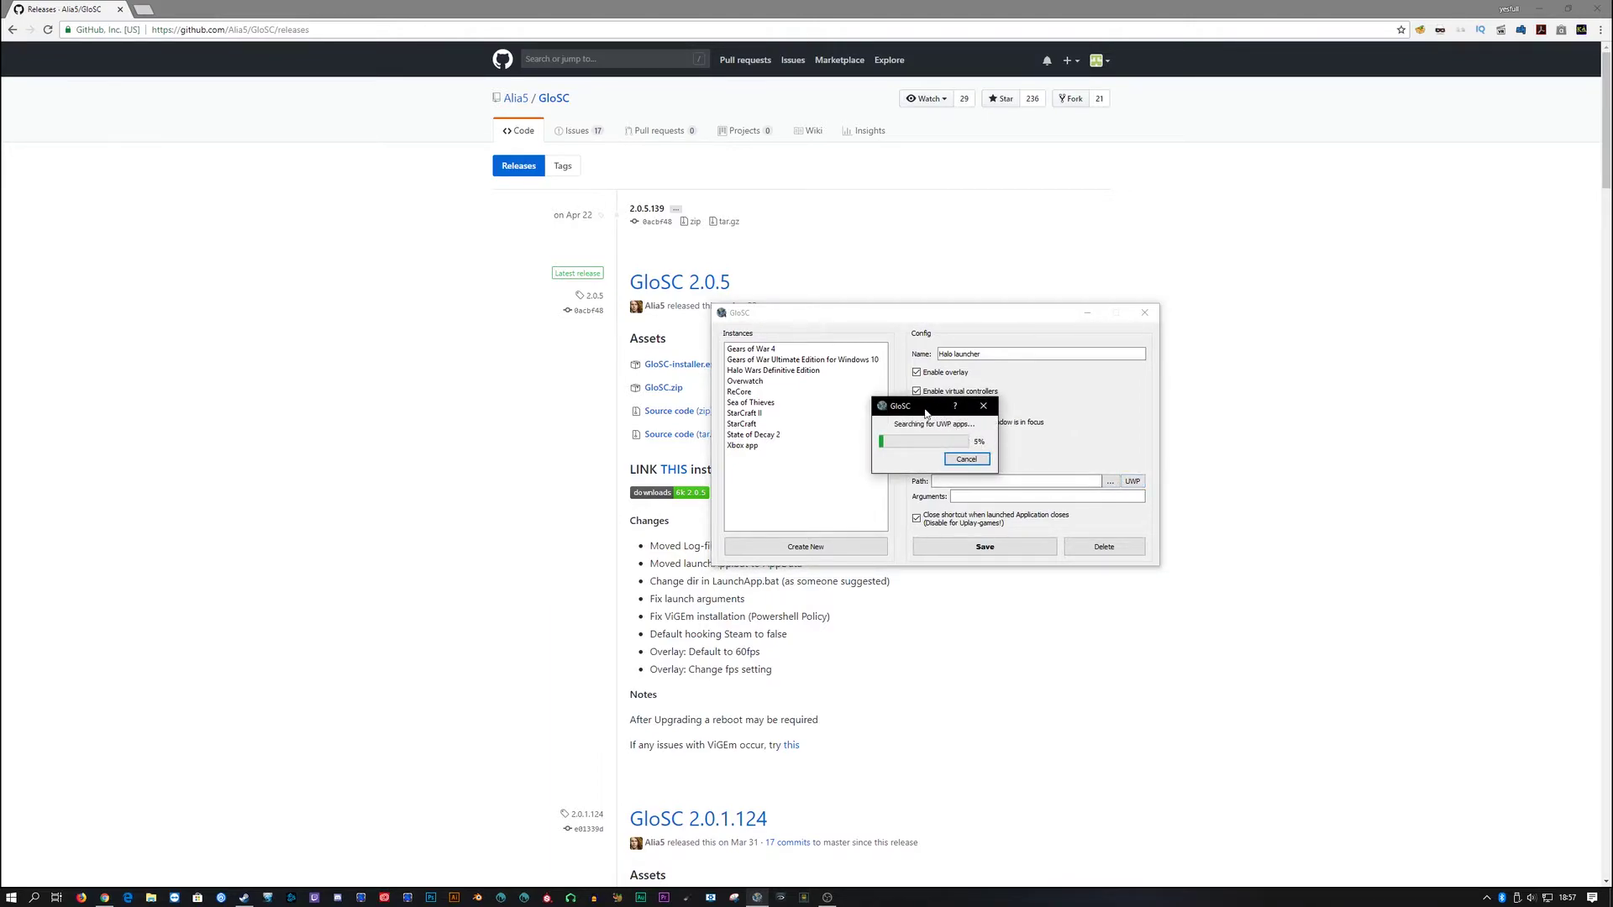
{"action": "left_click_drag", "start_coordinate": [932, 411], "coordinate": [935, 406]}
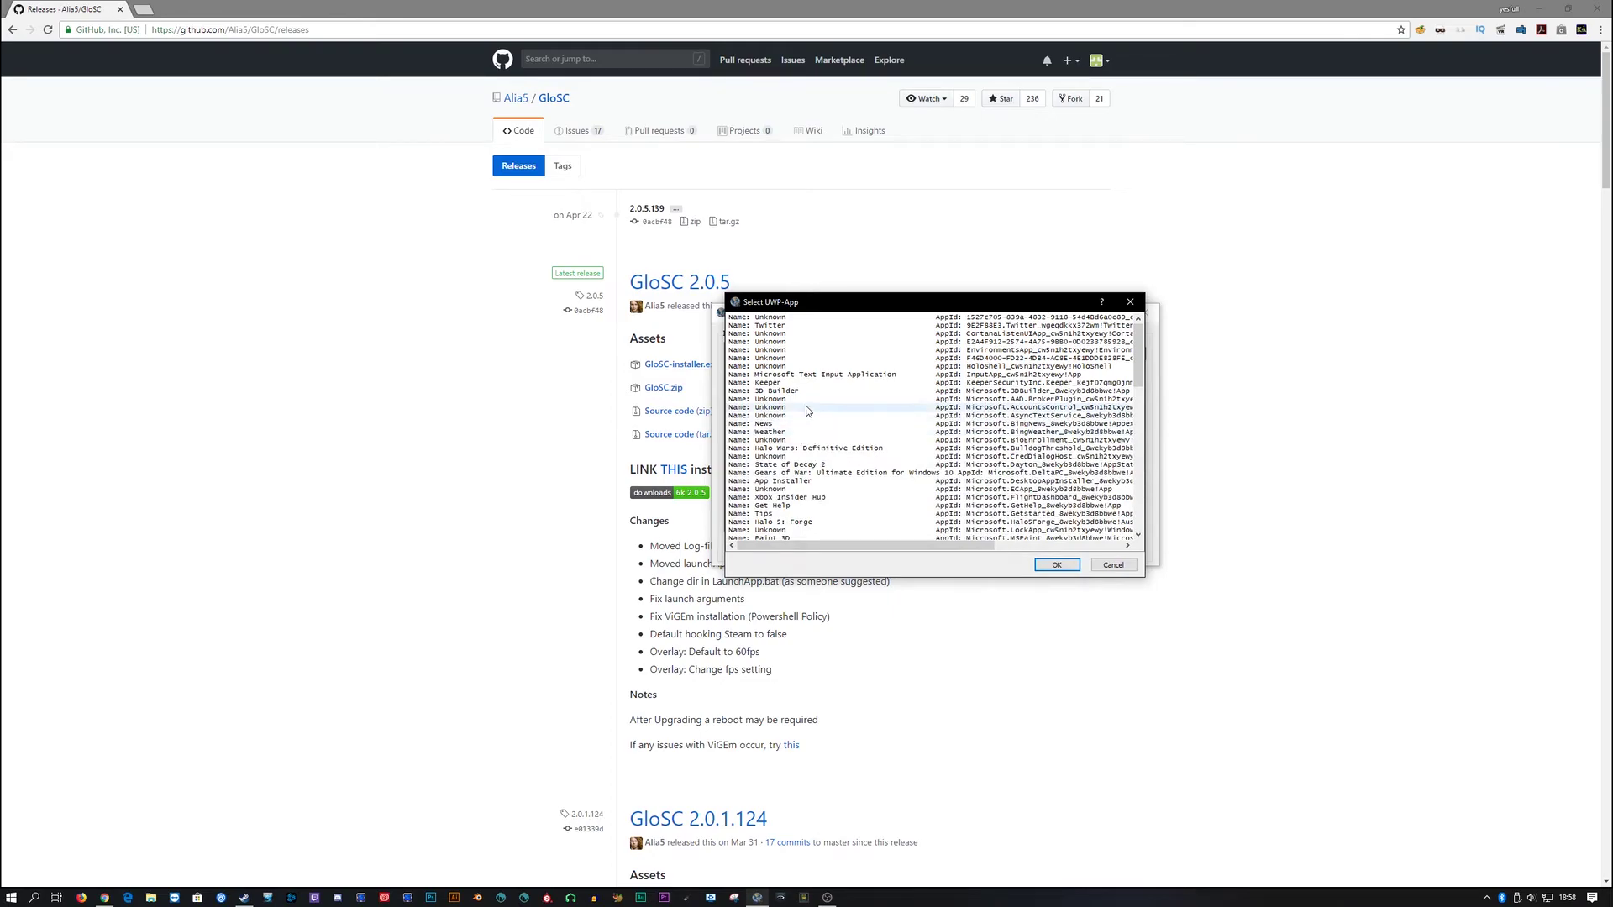
- Choose the Halo UWP app as the game to launch and save the instance
{"action": "scroll", "coordinate": [799, 500], "scroll_direction": "down", "scroll_amount": 1}
{"action": "scroll", "coordinate": [799, 502], "scroll_direction": "down", "scroll_amount": 6}
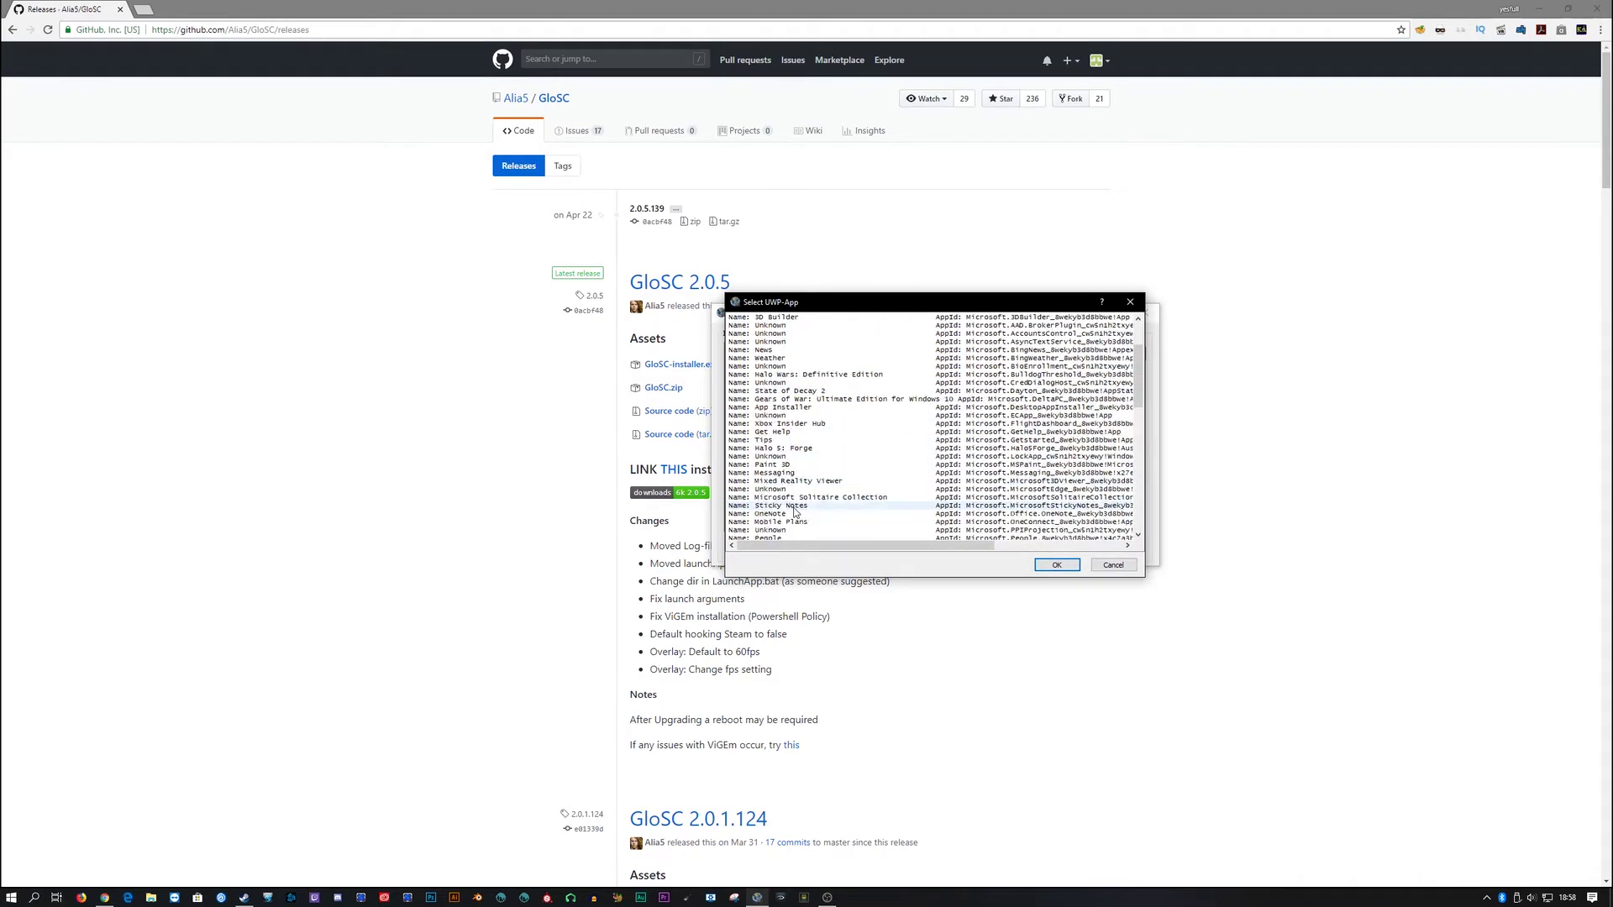
{"action": "scroll", "coordinate": [795, 511], "scroll_direction": "down", "scroll_amount": 2}
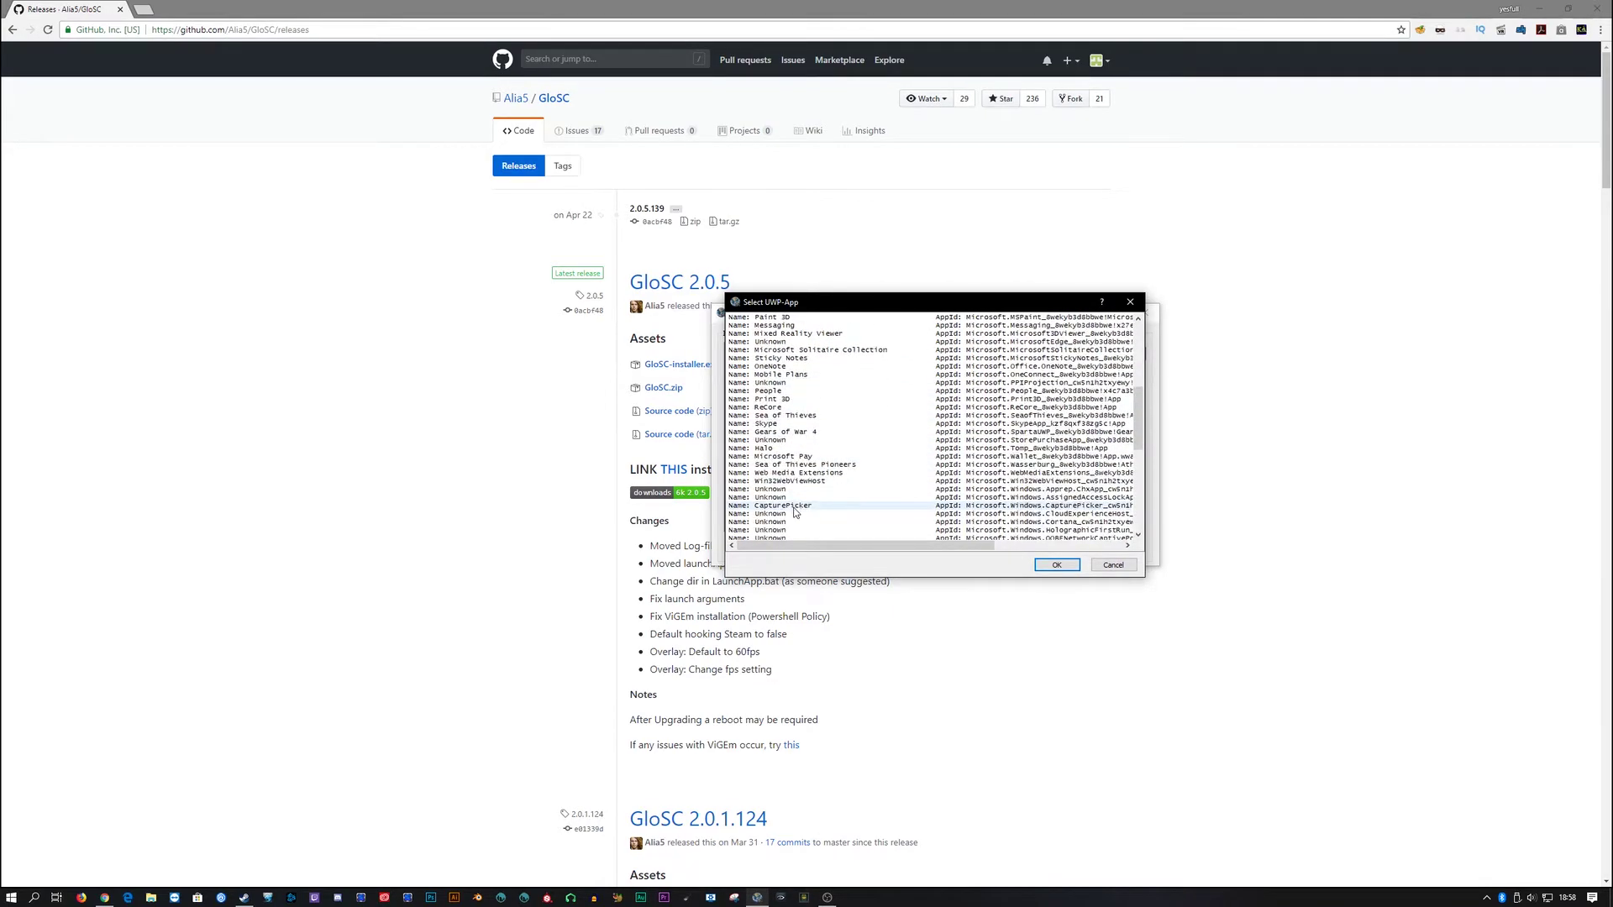
{"action": "left_click", "coordinate": [794, 448]}
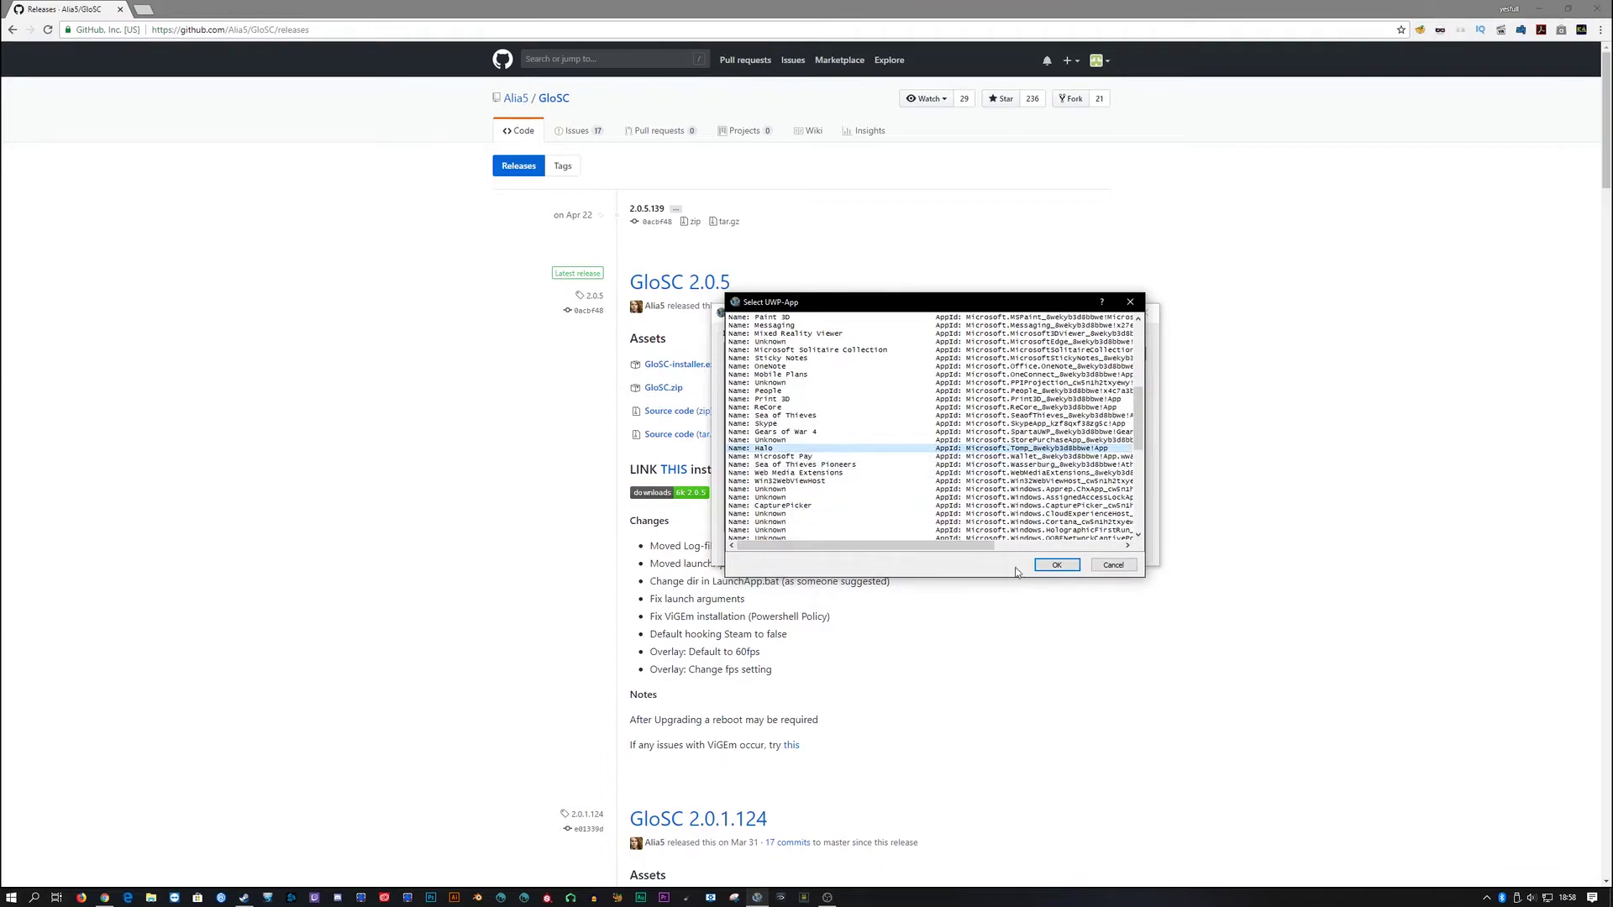
{"action": "left_click", "coordinate": [1059, 566]}
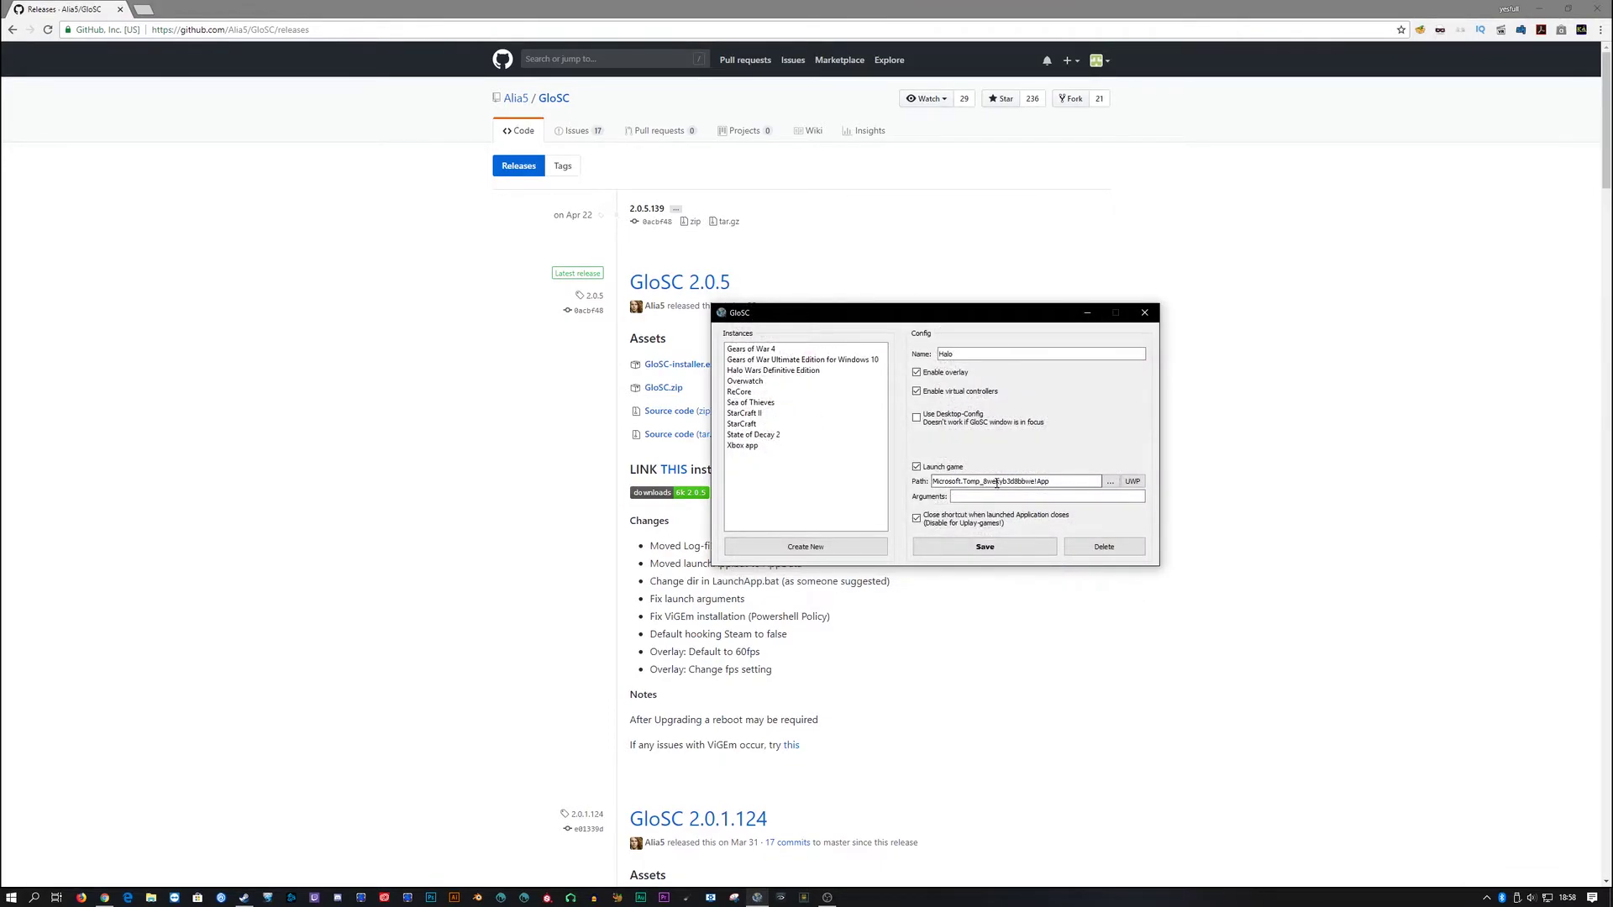
{"action": "left_click", "coordinate": [1020, 554]}
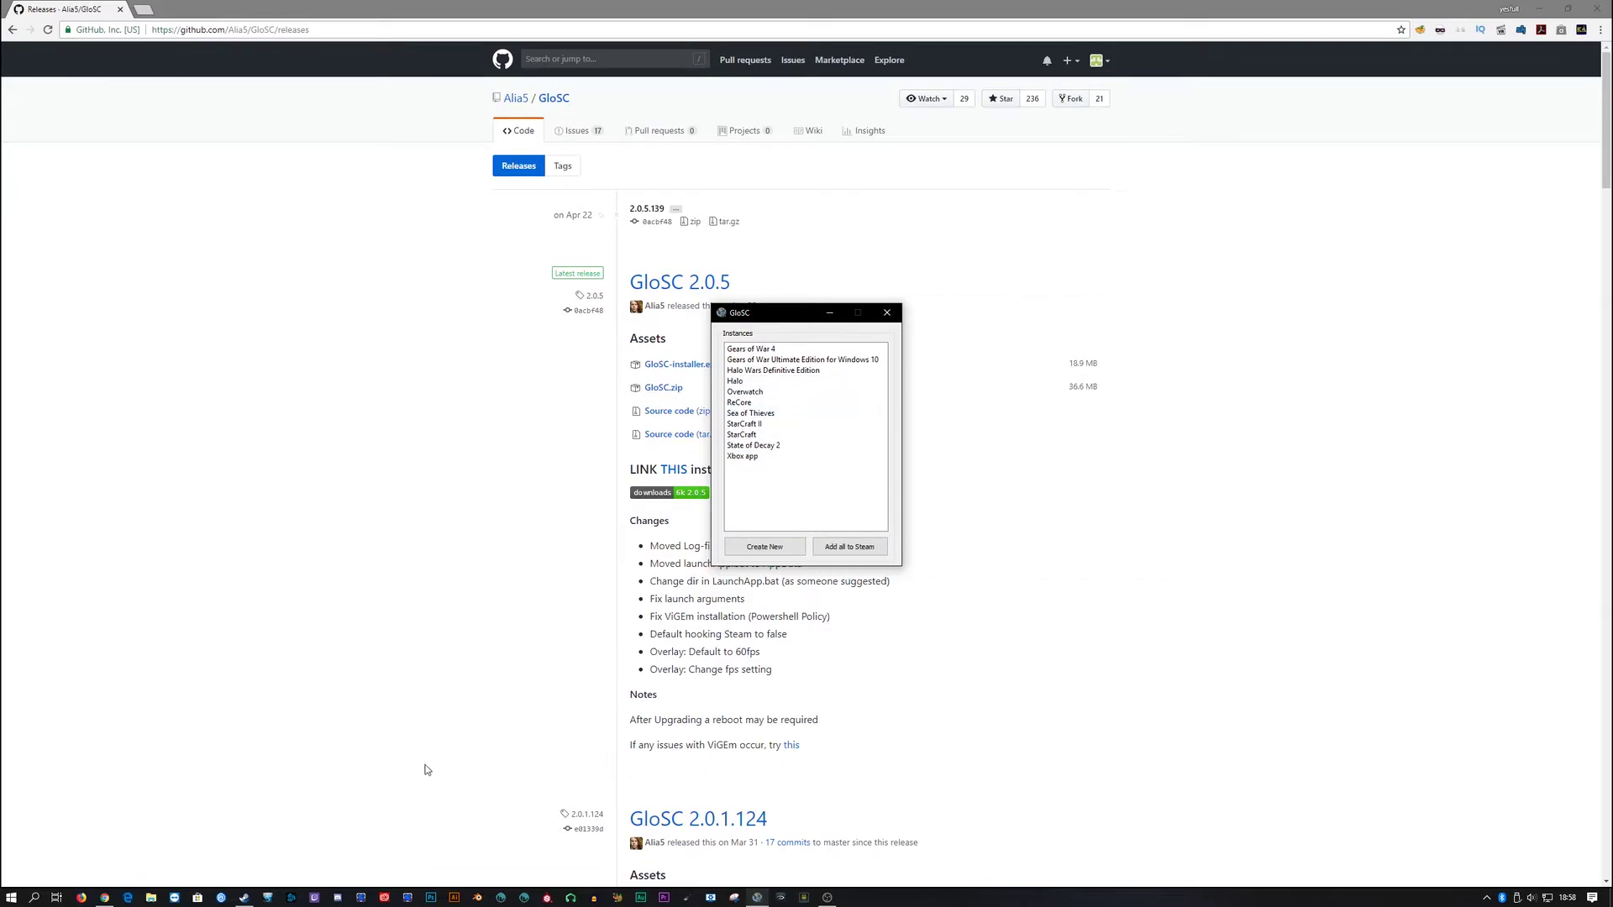
- Check the Steam library, return to GloSC, add all instances to Steam and restart Steam
{"action": "left_click", "coordinate": [245, 898]}
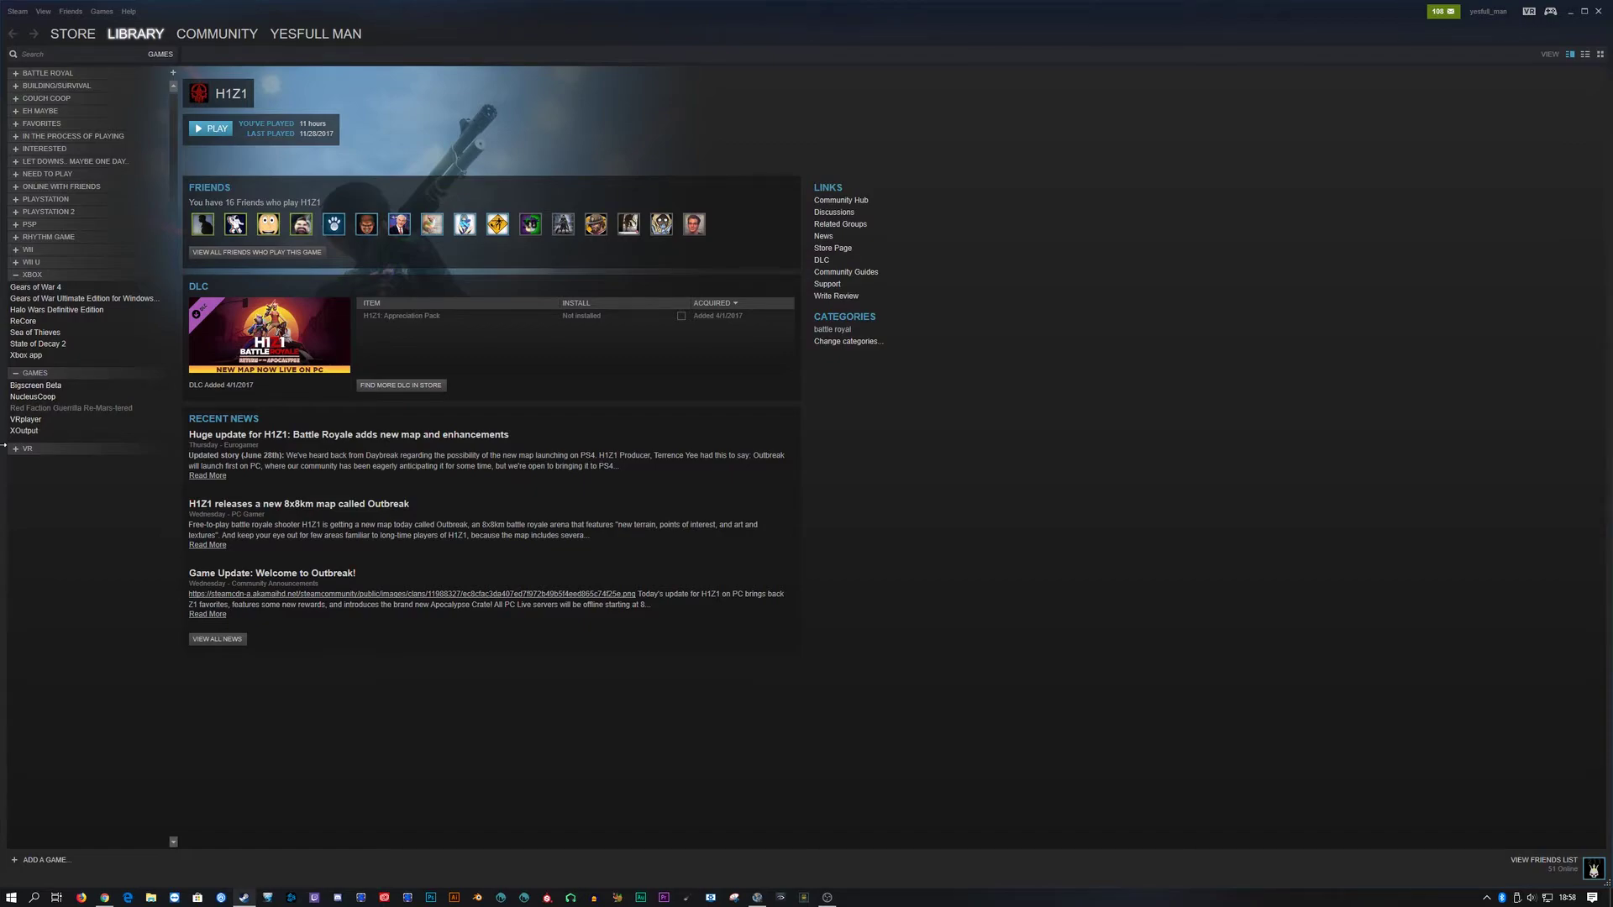
{"action": "left_click", "coordinate": [1570, 11]}
{"action": "left_click", "coordinate": [861, 548]}
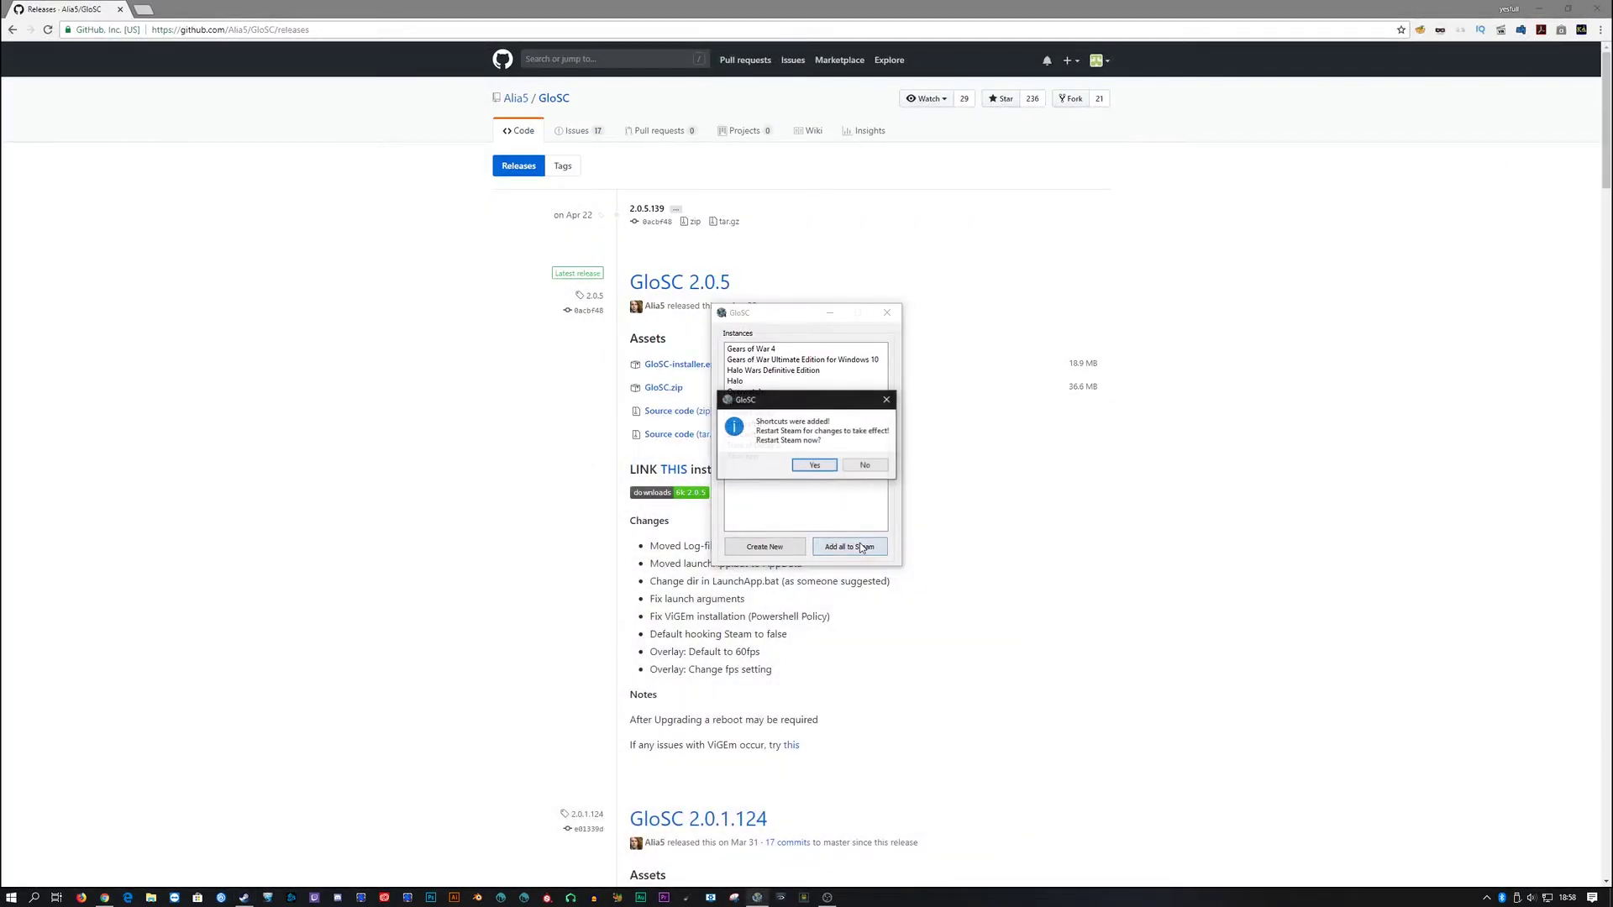
{"action": "left_click", "coordinate": [815, 465]}
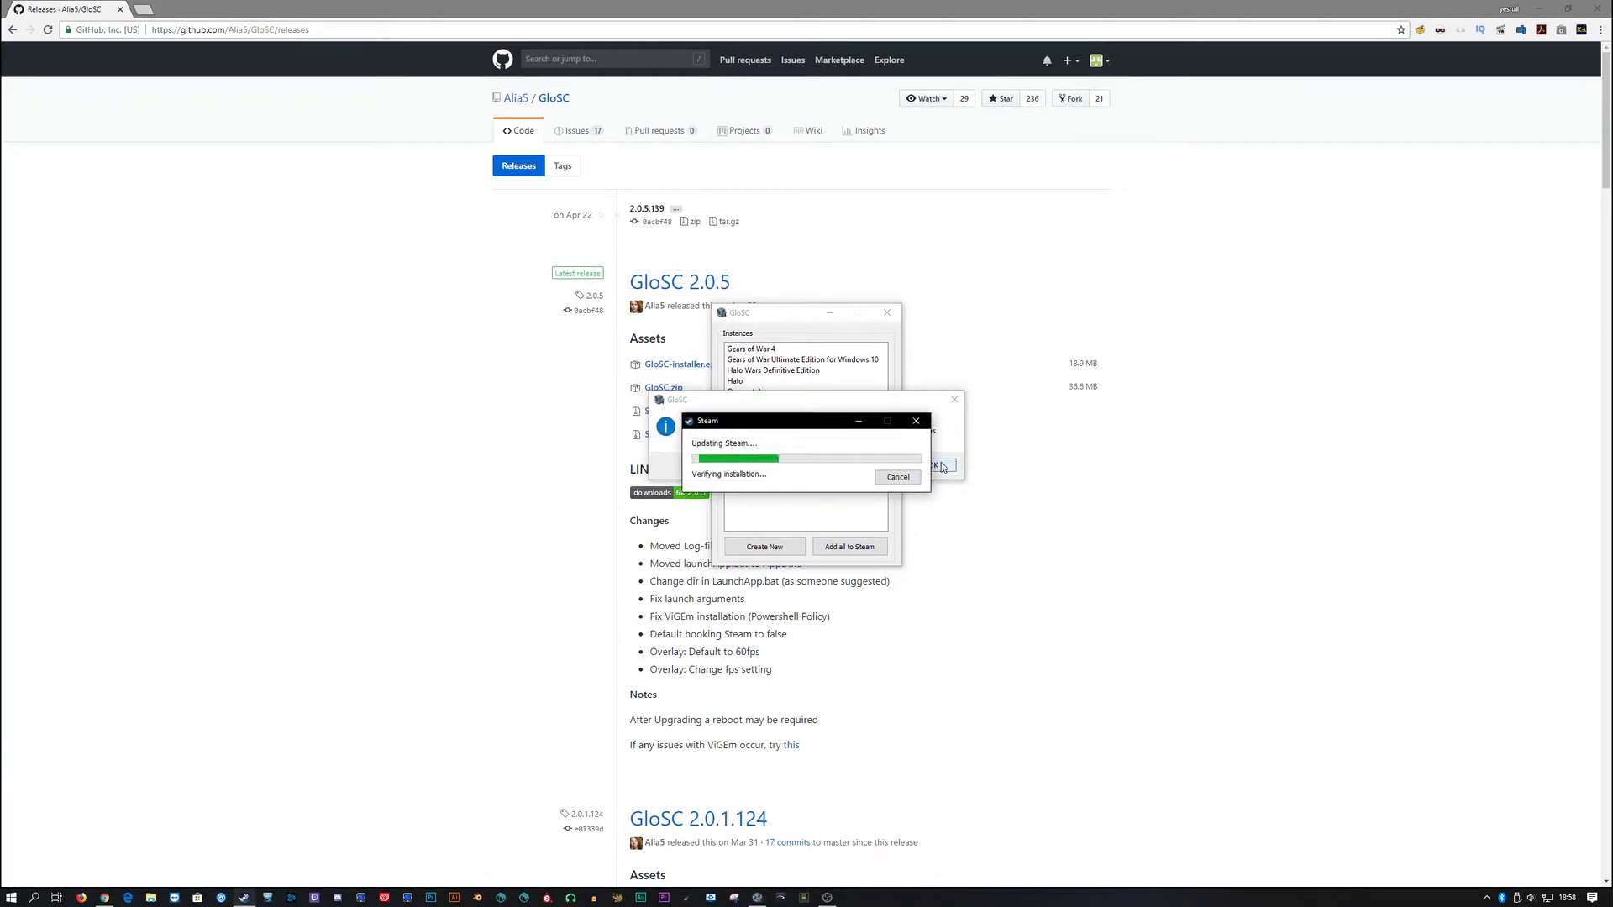
{"action": "left_click", "coordinate": [942, 468]}
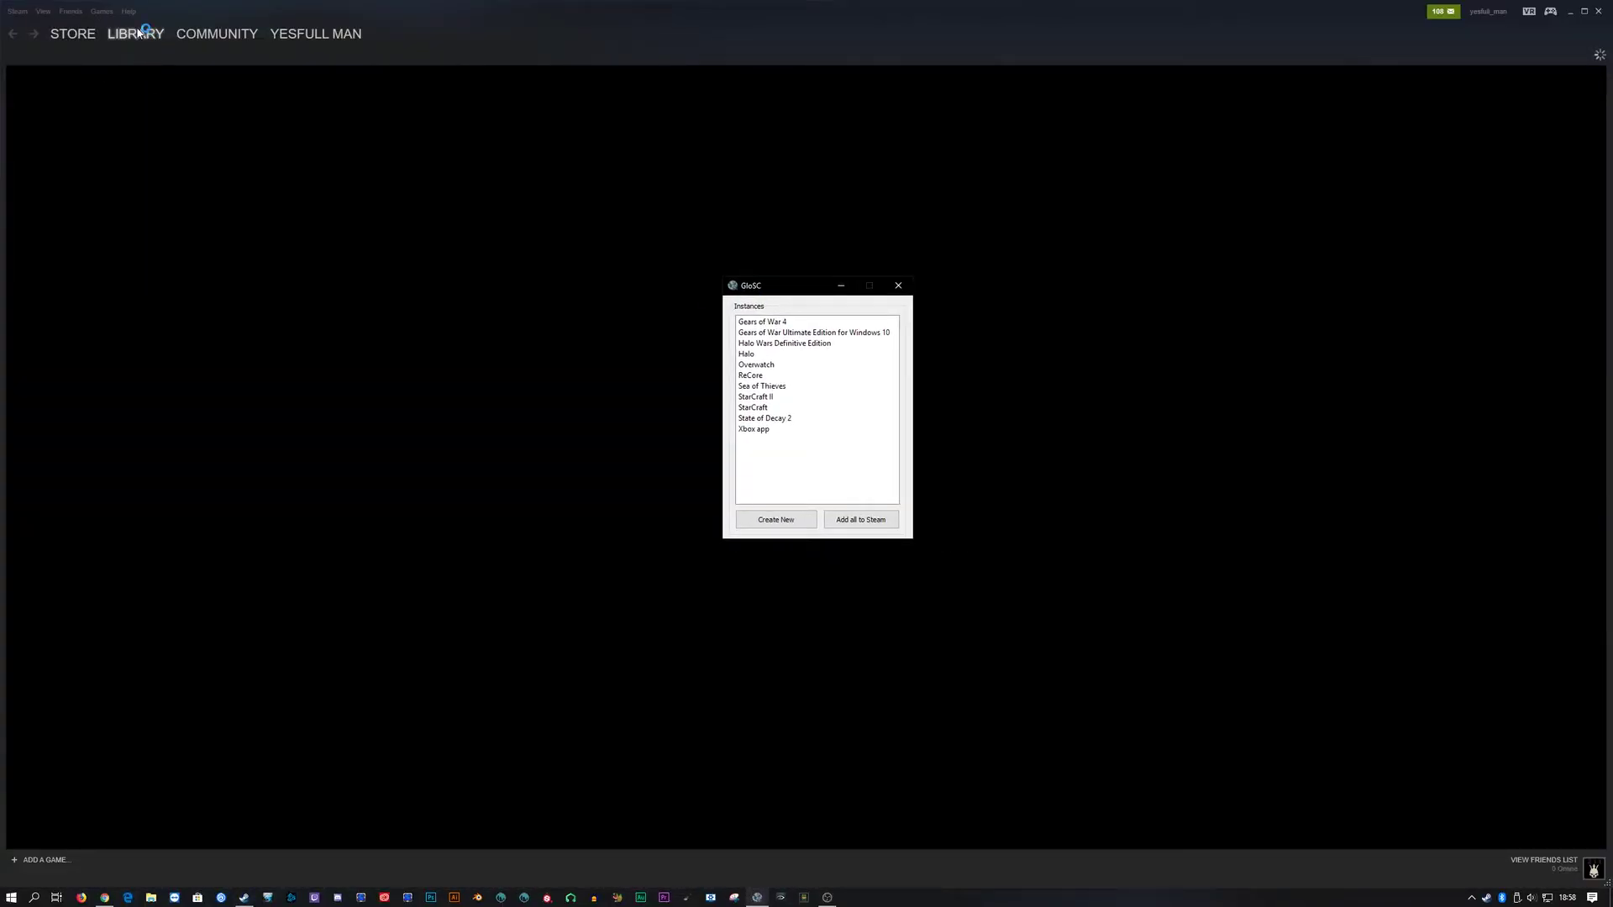
- Open the Steam library, collapse the long categories, expand the Xbox category and select the Halo shortcut under Games
{"action": "left_click", "coordinate": [138, 32]}
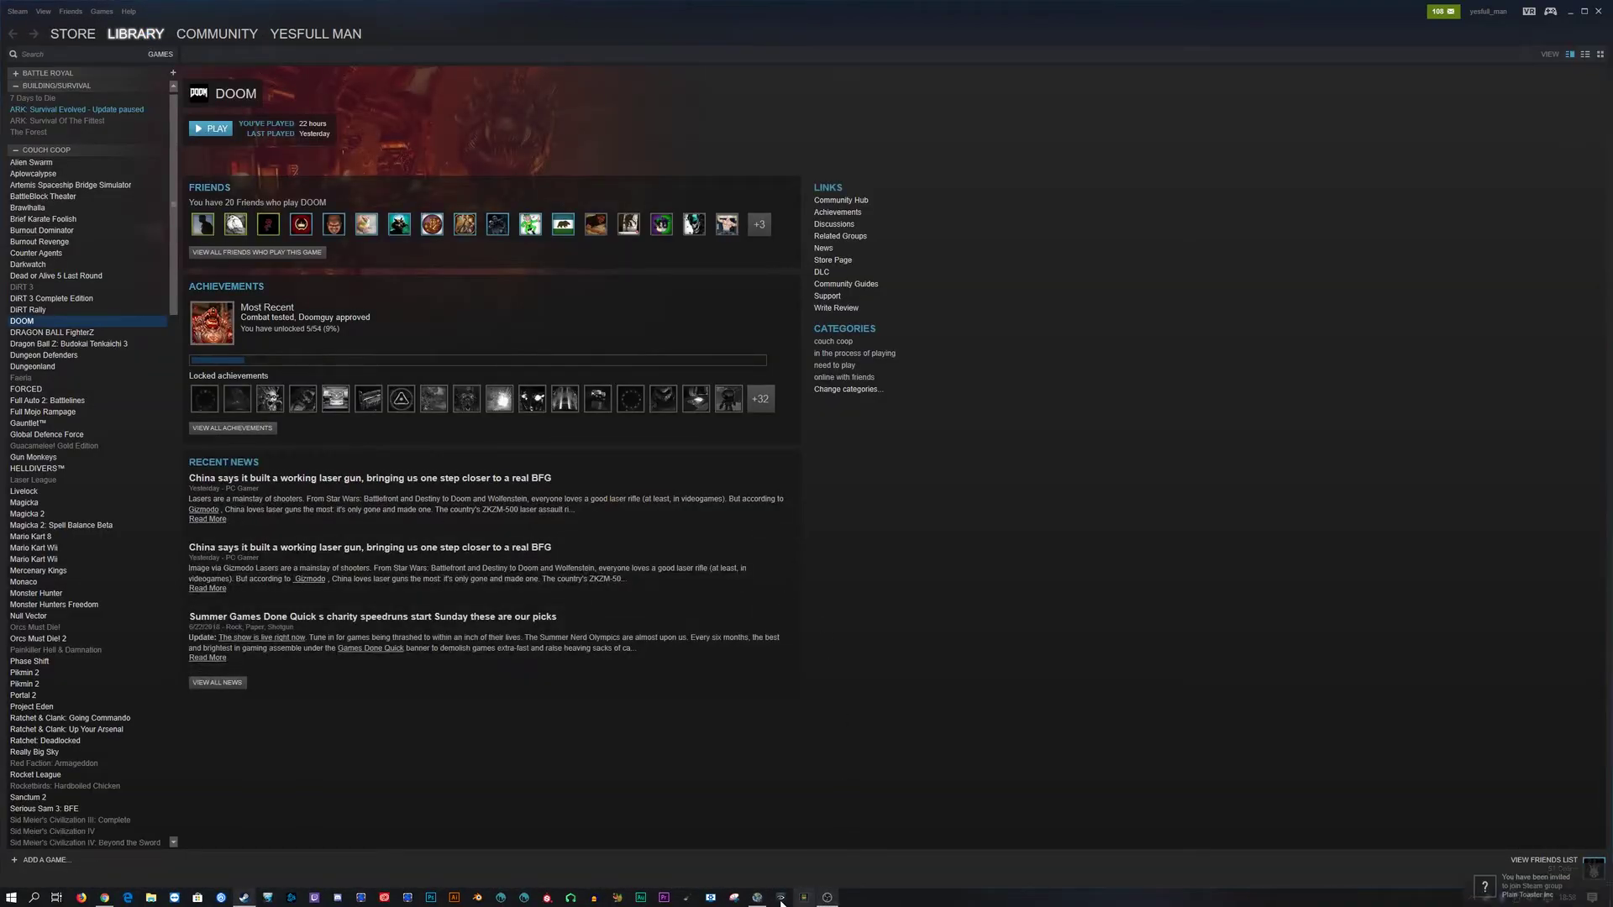
{"action": "left_click", "coordinate": [769, 899]}
{"action": "left_click_drag", "start_coordinate": [781, 302], "coordinate": [697, 277]}
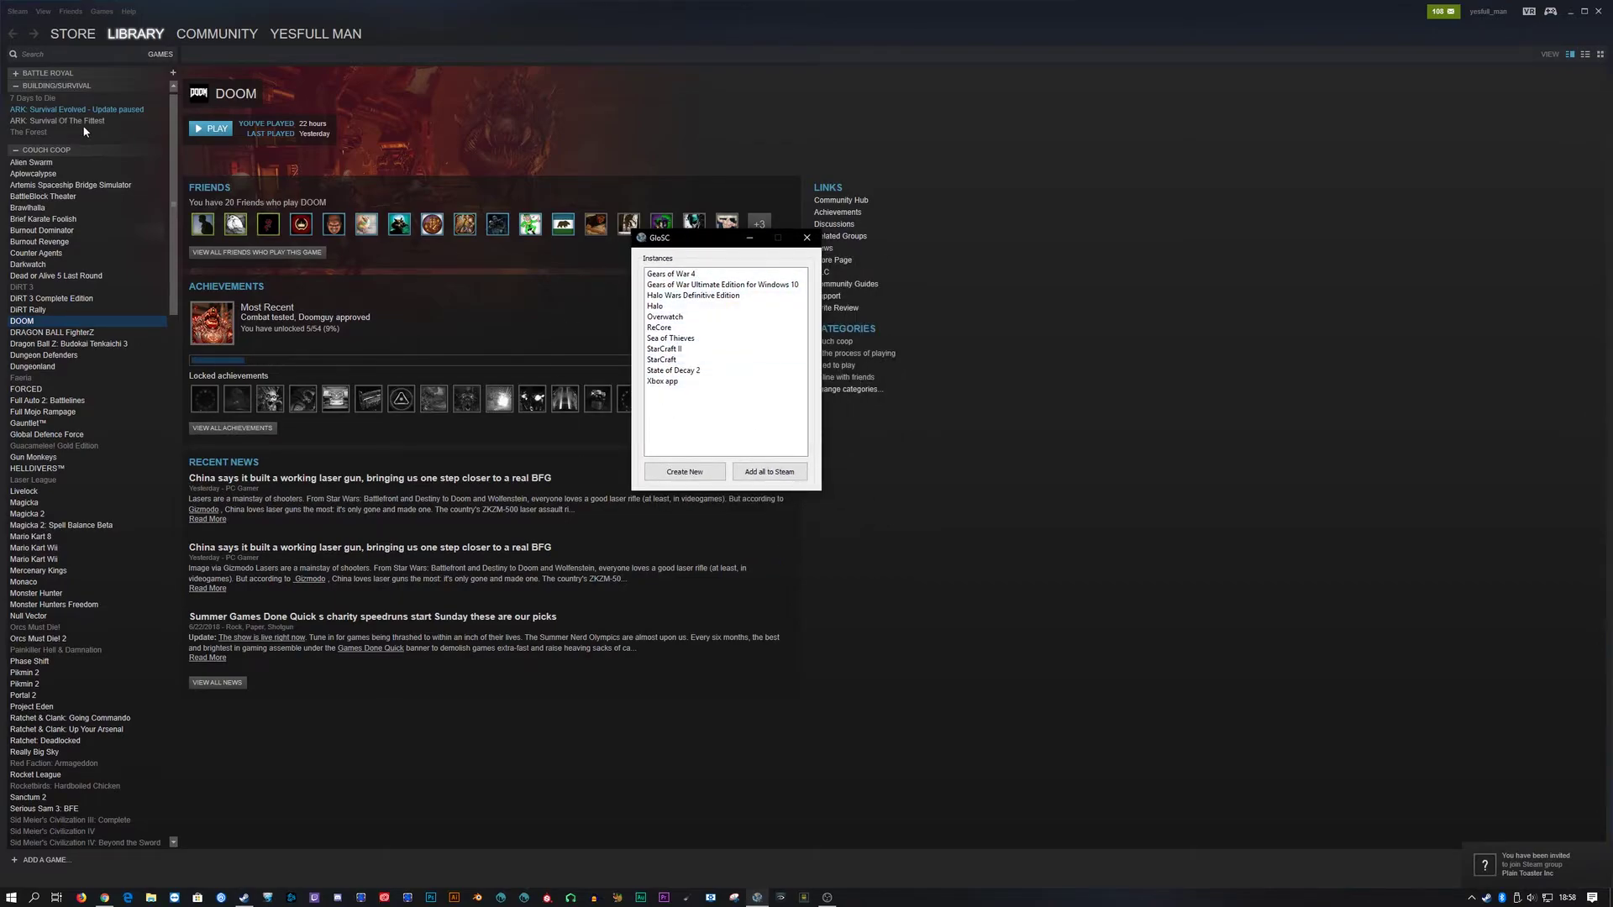
{"action": "left_click", "coordinate": [15, 149]}
{"action": "left_click", "coordinate": [17, 86]}
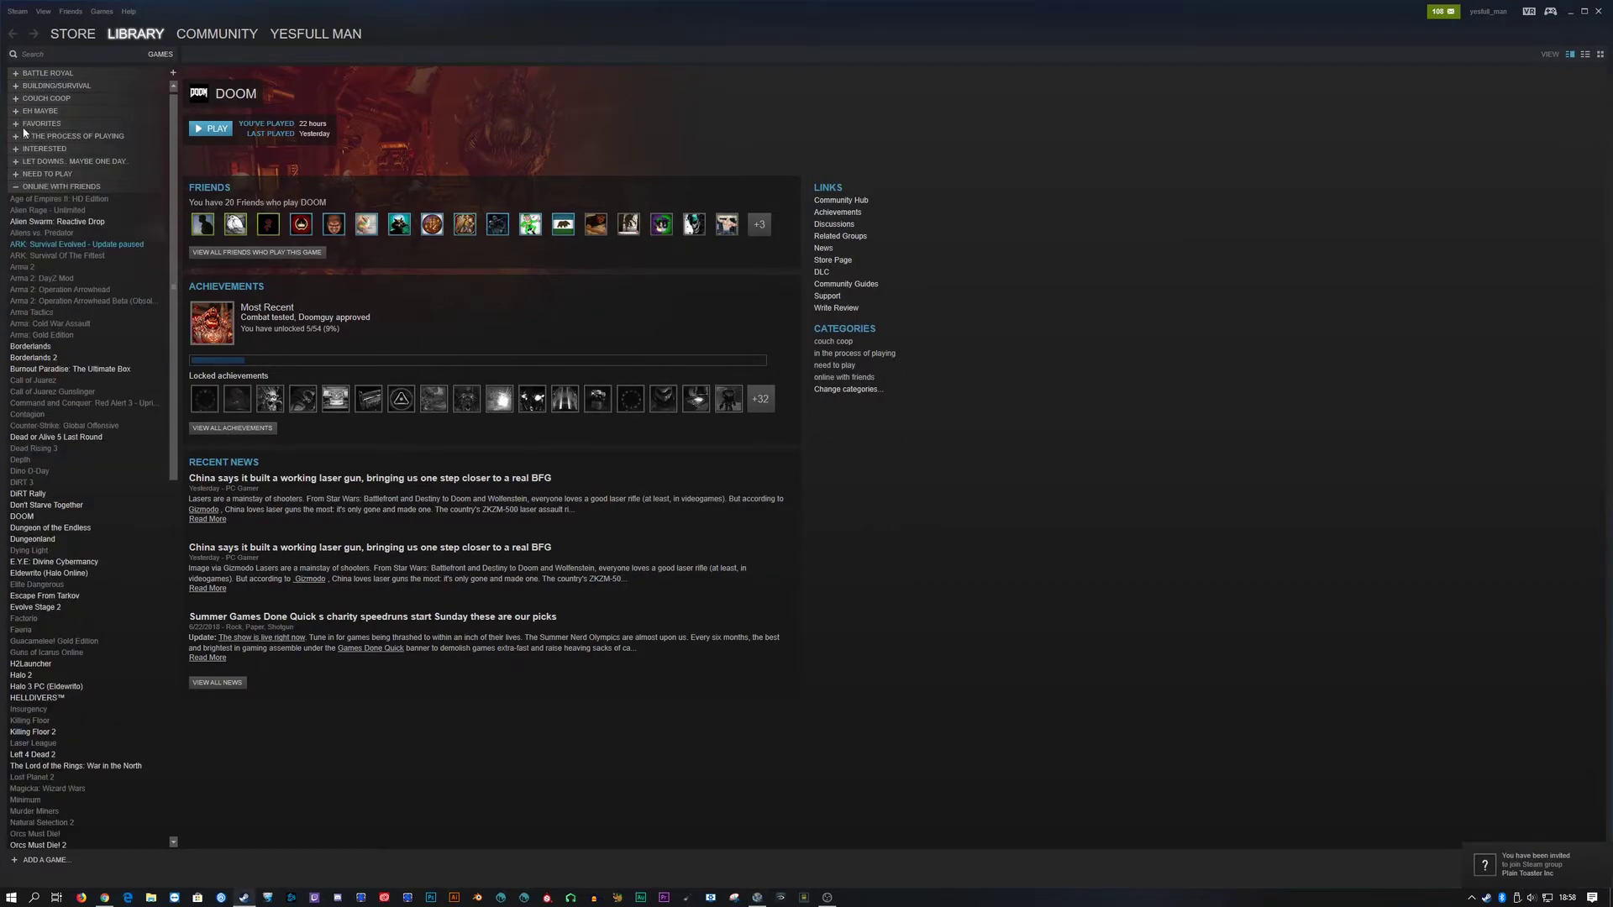
{"action": "left_click", "coordinate": [16, 186]}
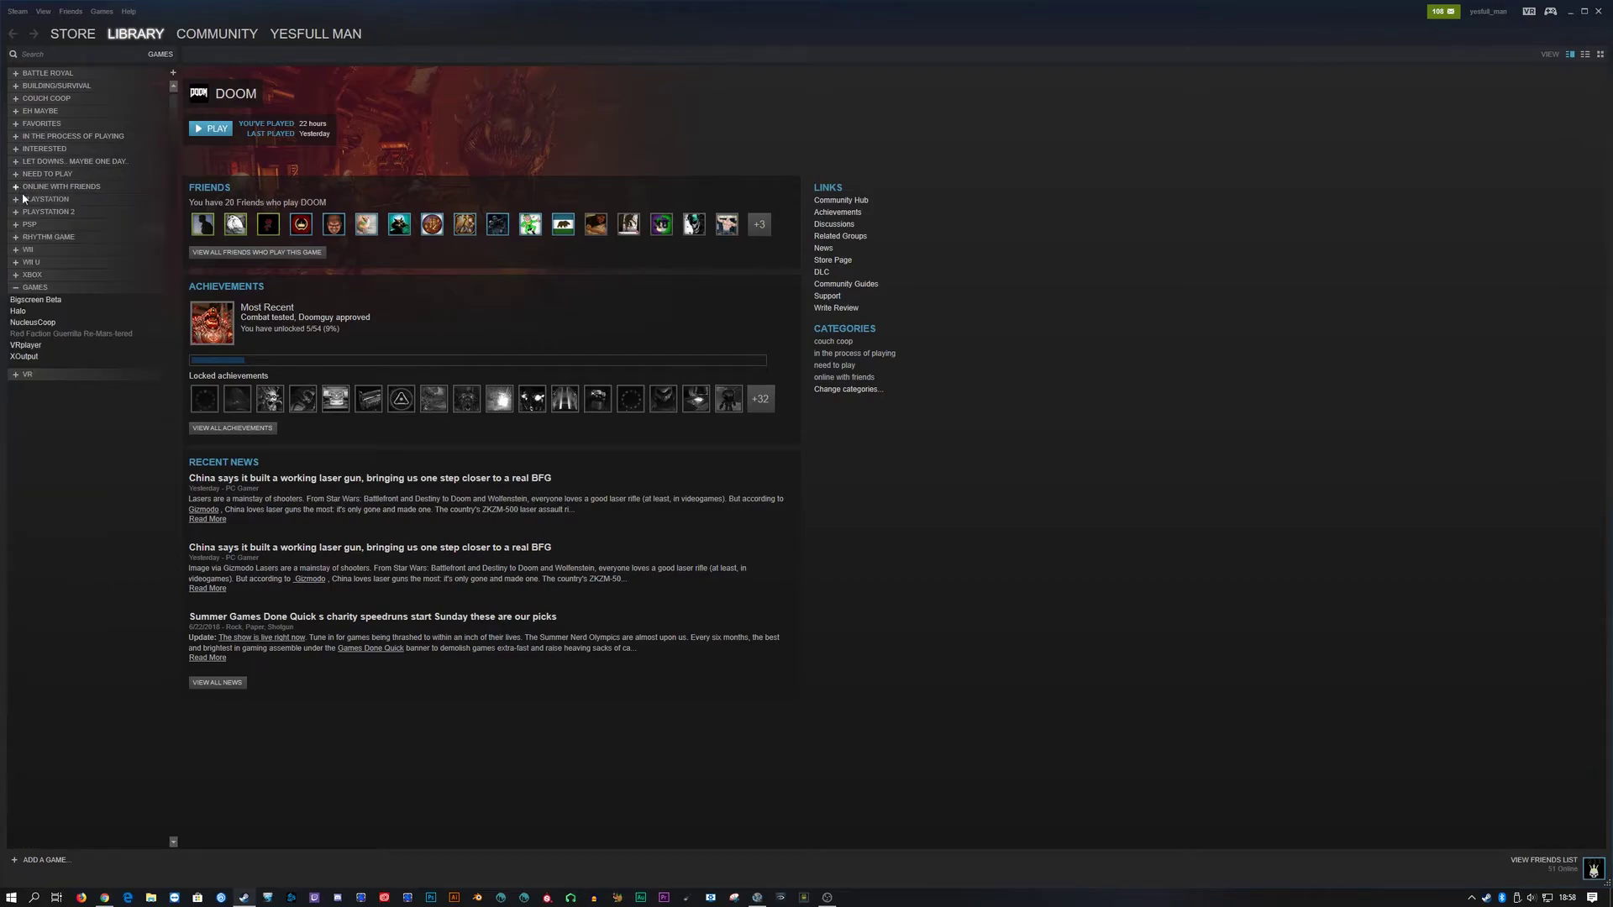
{"action": "left_click", "coordinate": [16, 275]}
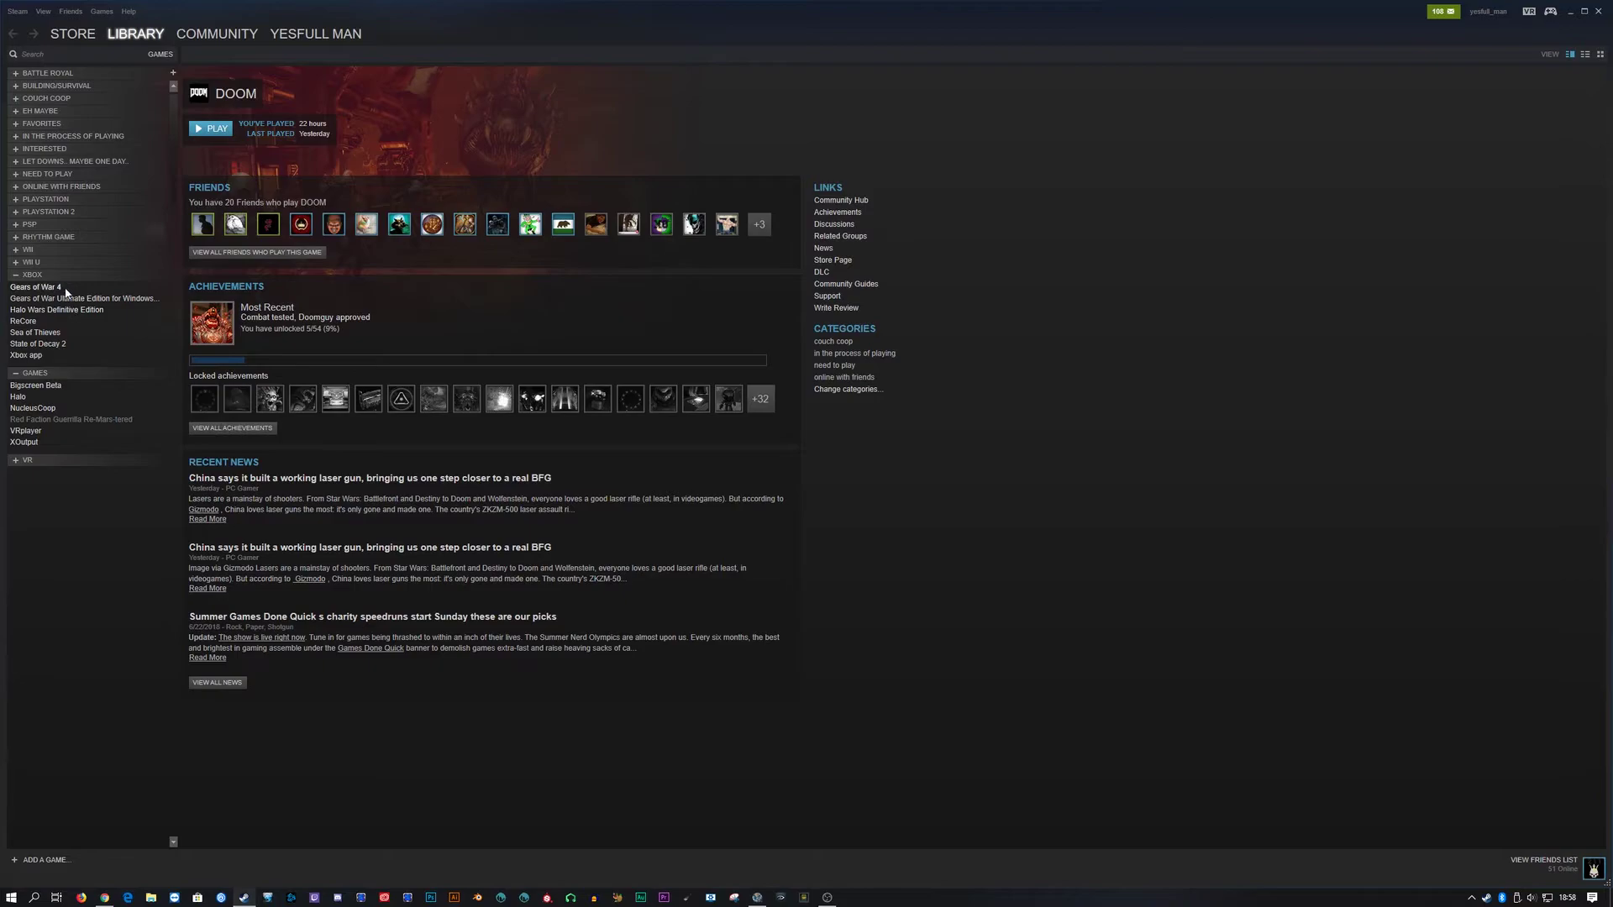
{"action": "left_click", "coordinate": [56, 397]}
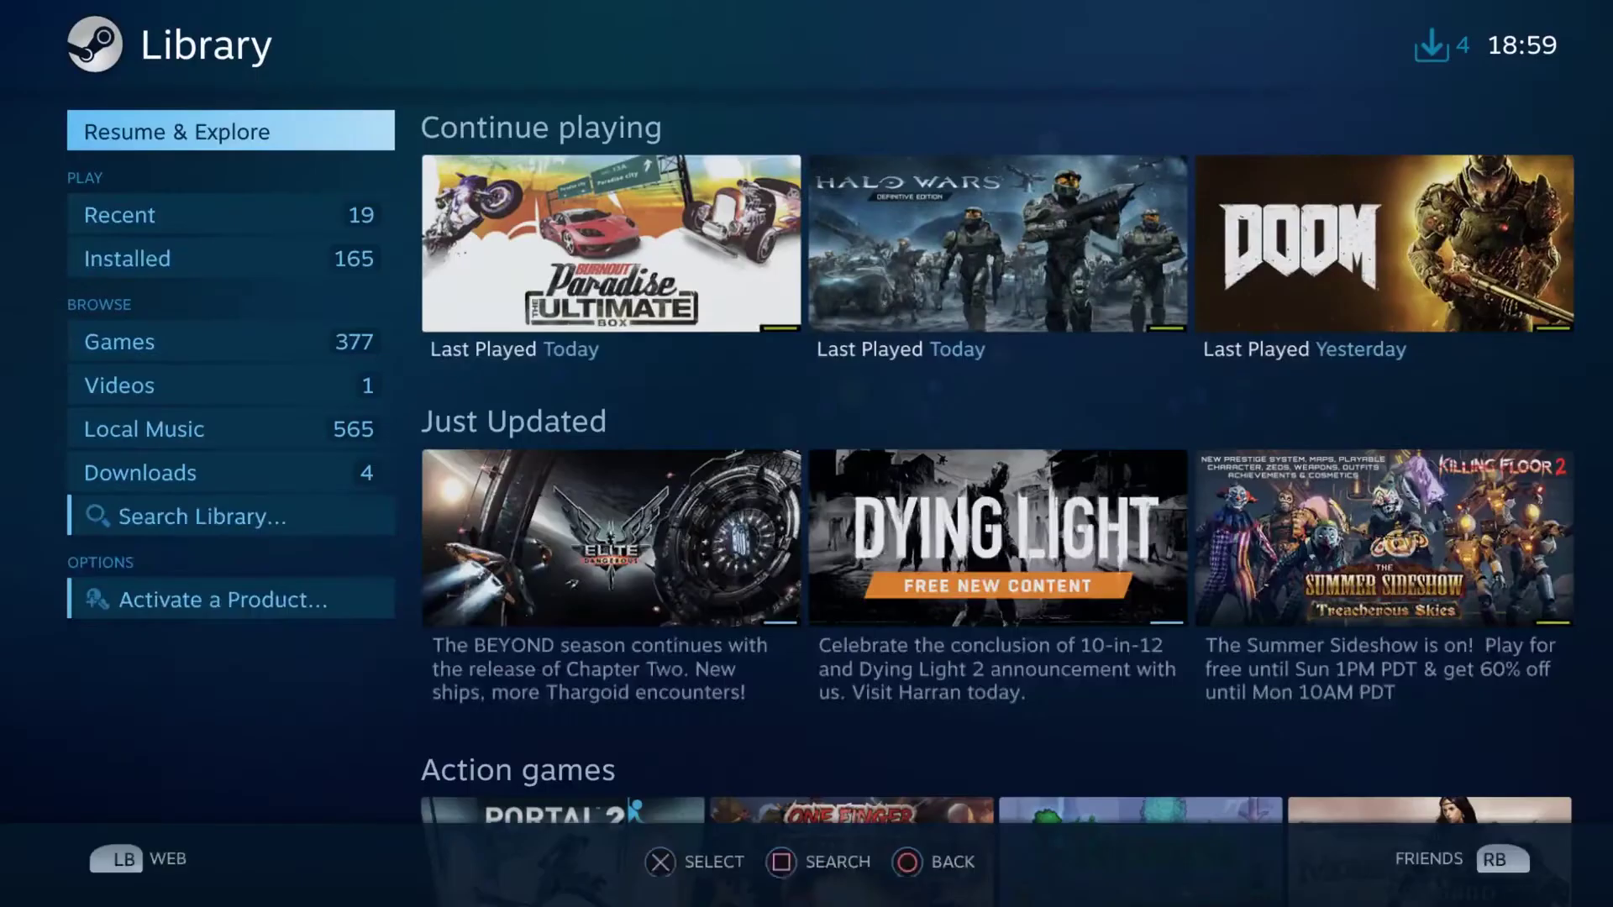
- Filter the installed games in Big Picture by the name "hal" and launch the Halo shortcut
{"action": "key", "text": "Down"}
{"action": "key", "text": "Down"}
{"action": "key", "text": "Right"}
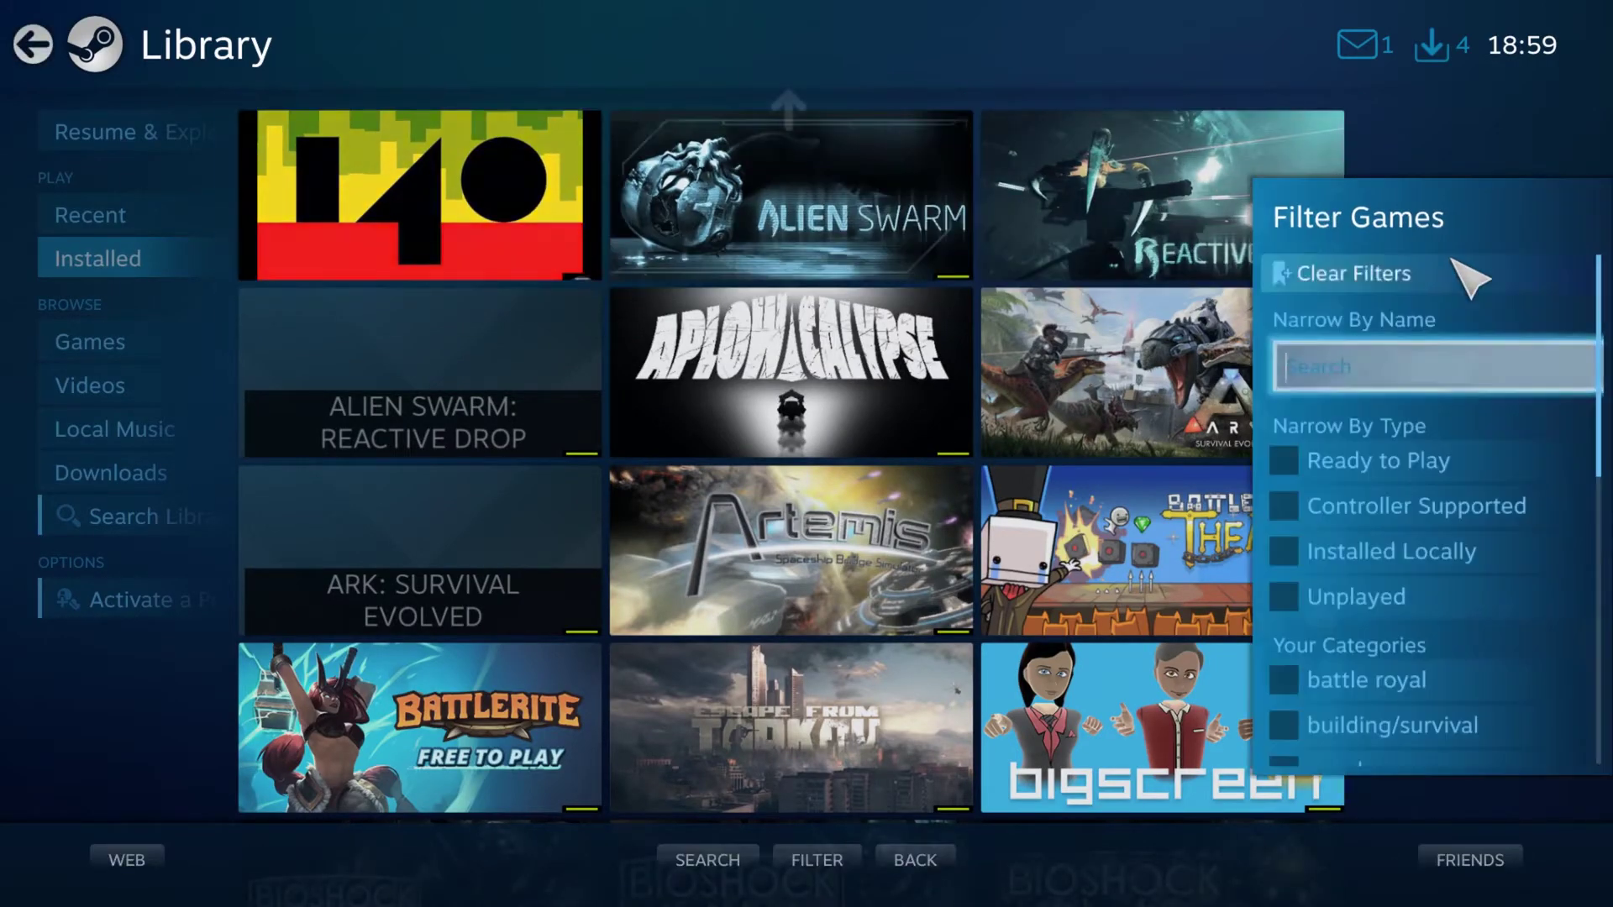
{"action": "type", "text": "hal"}
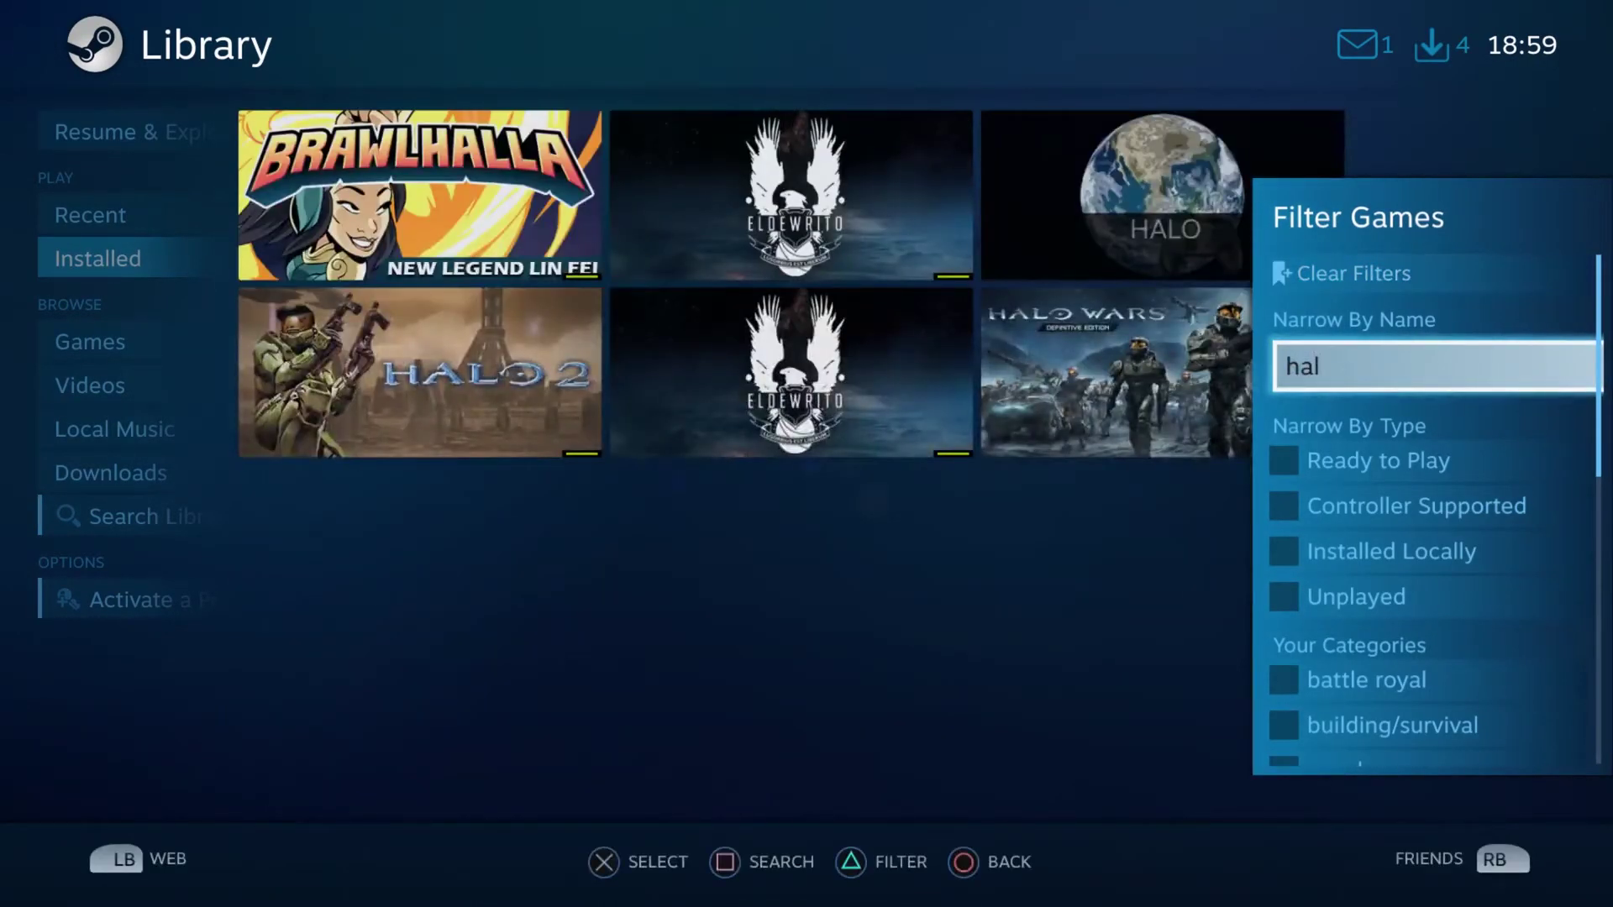
{"action": "left_click", "coordinate": [1088, 217]}
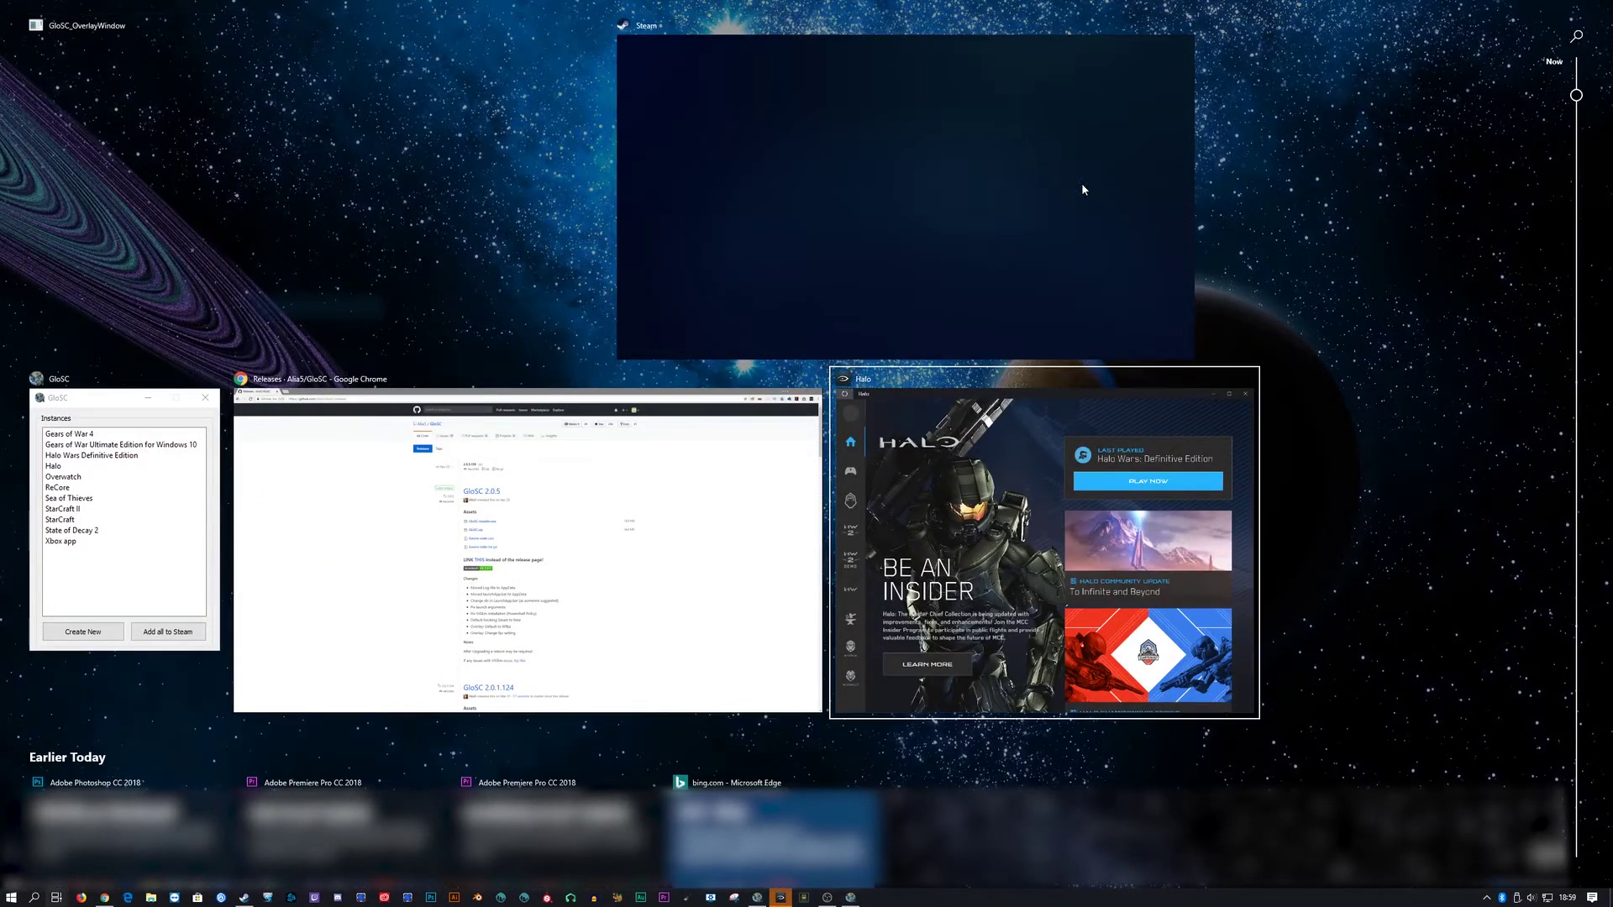
- Switch to the Halo app, launch Halo Wars: Definitive Edition and highlight Skirmish in its main menu
{"action": "key", "text": "Return"}
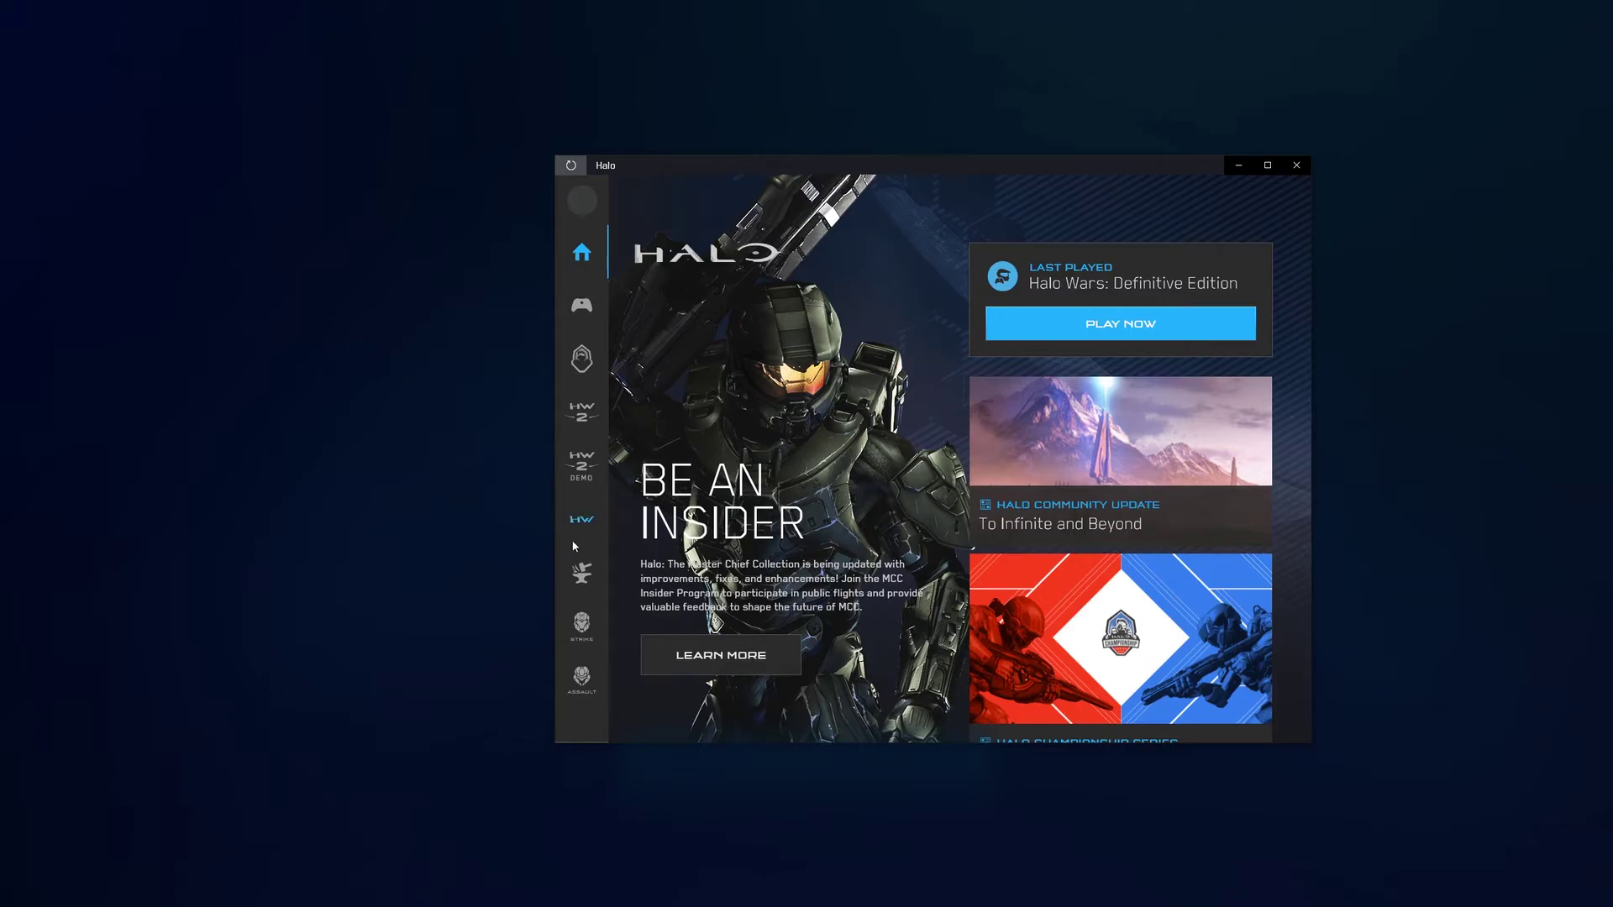
{"action": "left_click", "coordinate": [582, 520]}
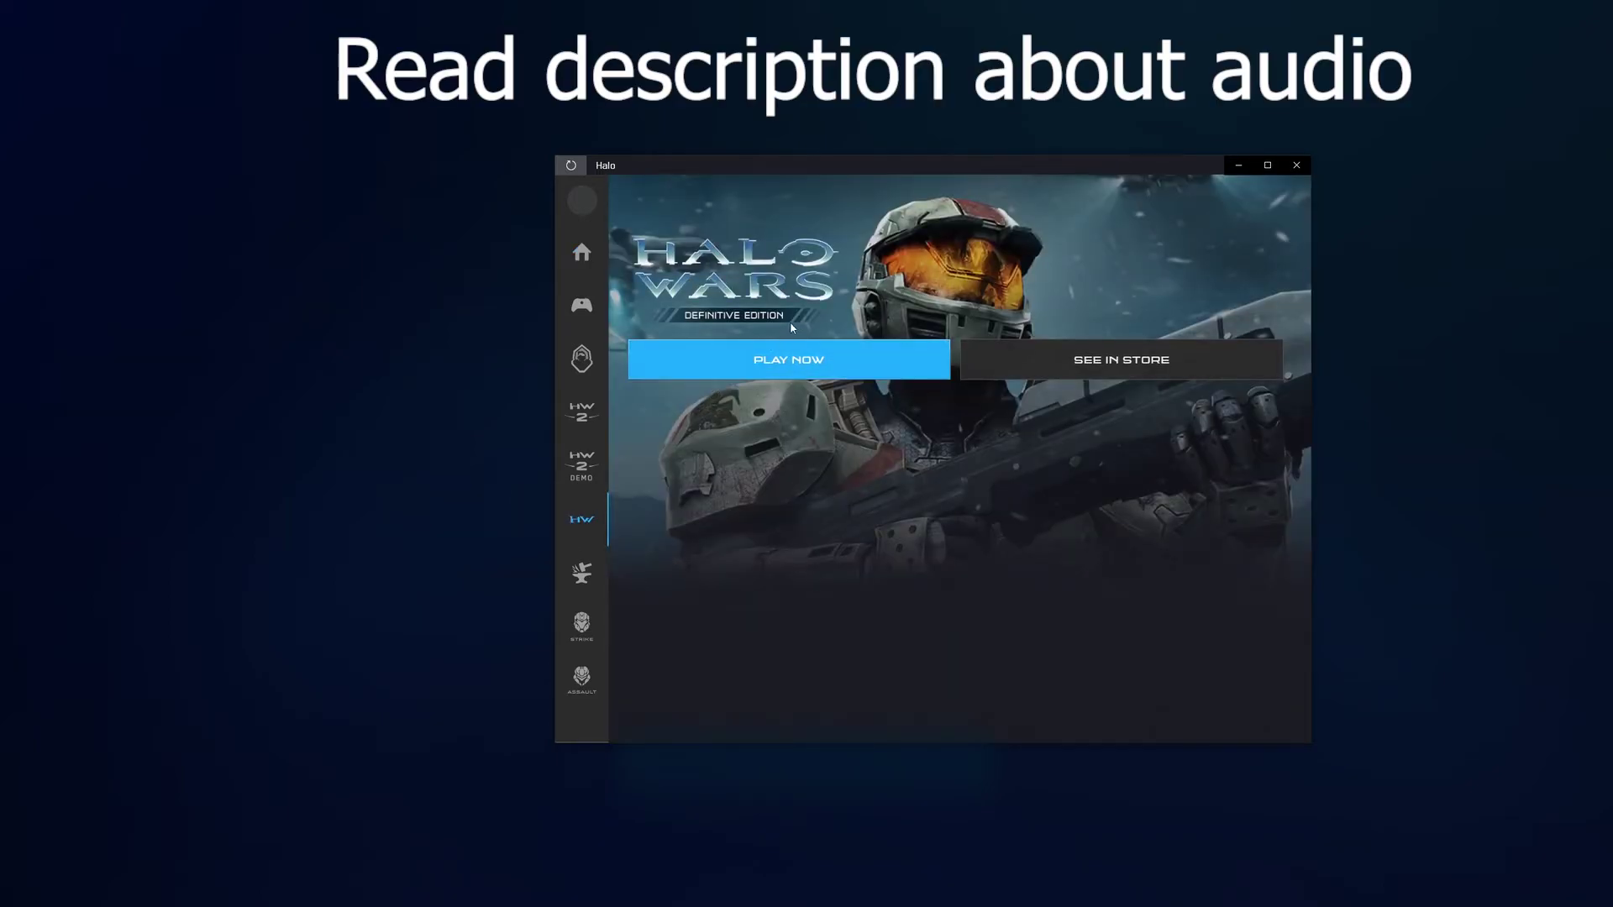
{"action": "left_click", "coordinate": [773, 361]}
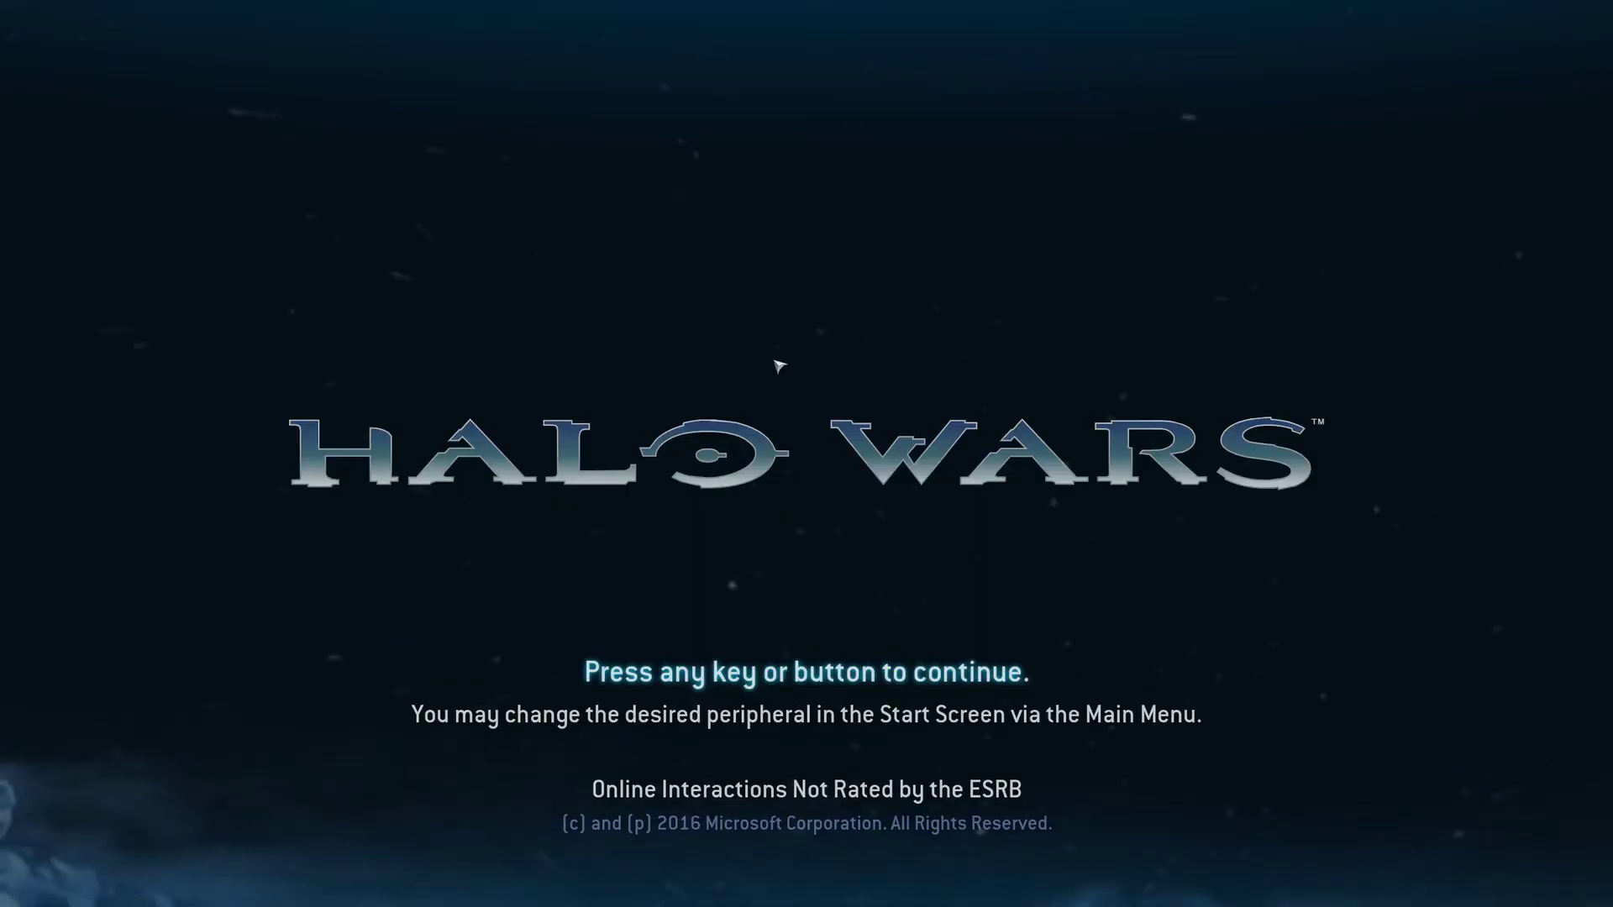
{"action": "key", "text": "Return"}
{"action": "key", "text": "Down"}
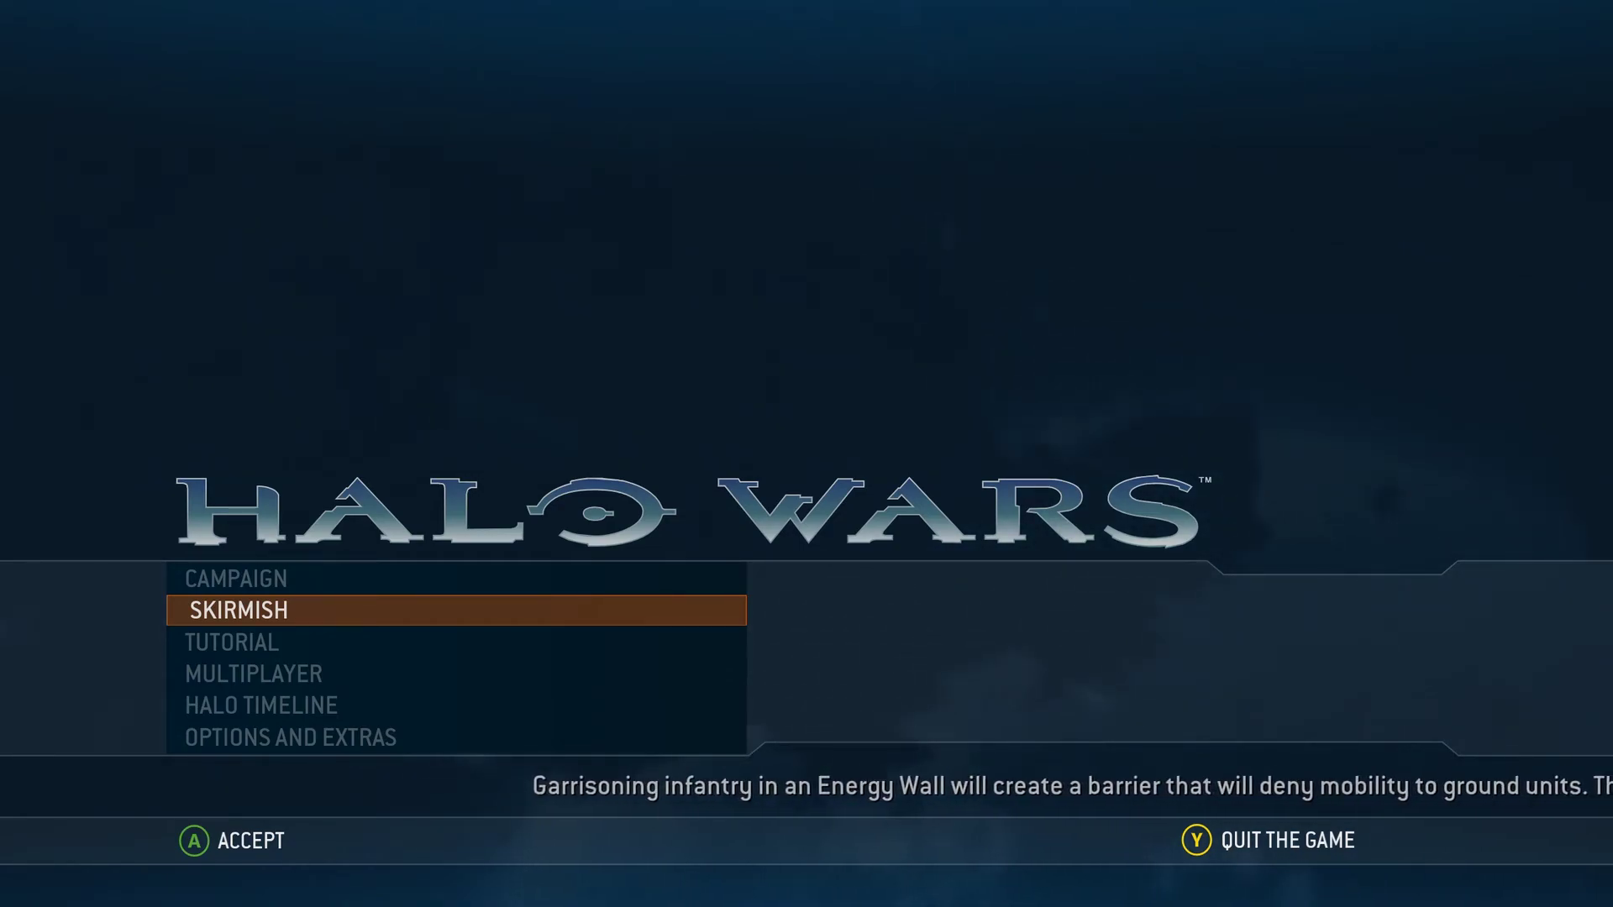
- Switch to the Halo app and review the open windows, including GloSC_OverlayWindow, before returning to the Halo app
{"action": "key", "text": "alt+Tab"}
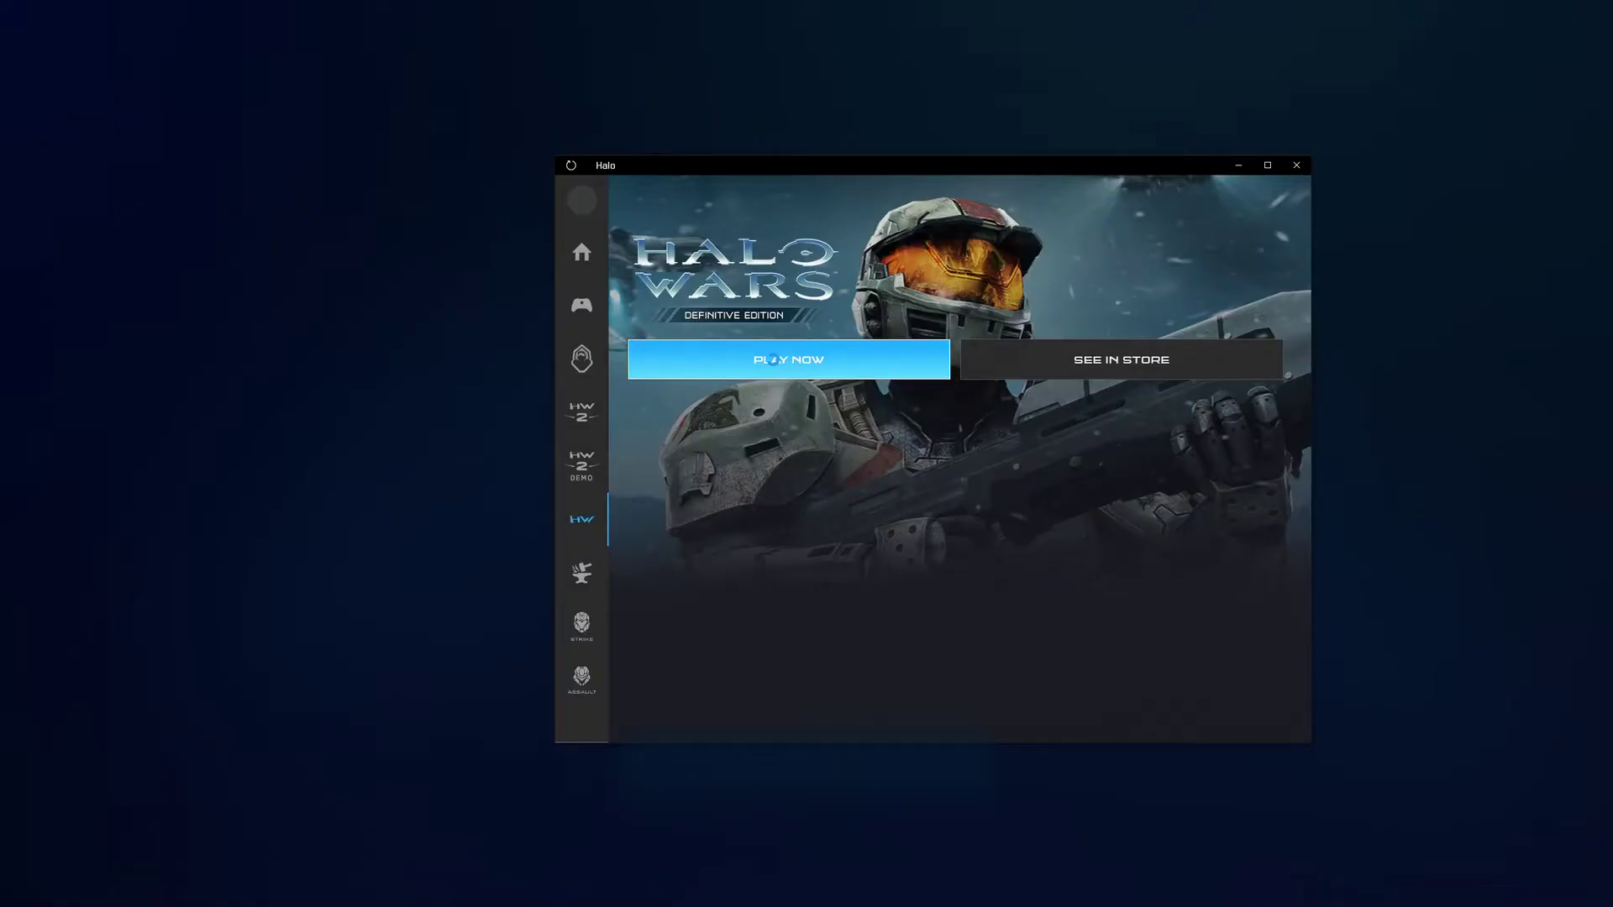
{"action": "key", "text": "super+Tab"}
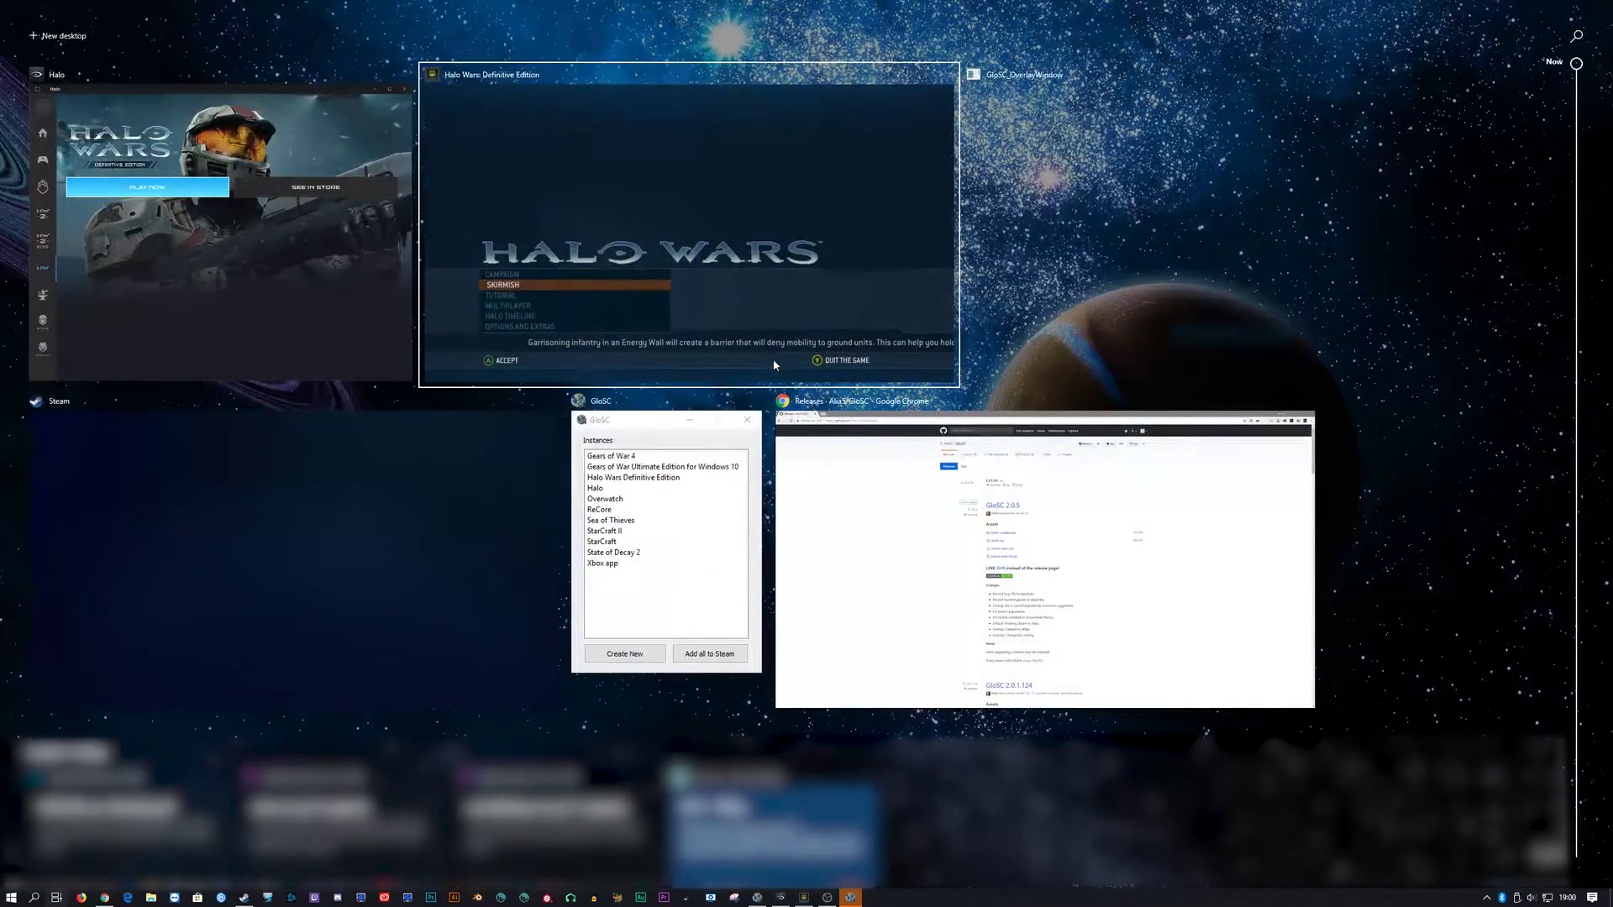
{"action": "key", "text": "Right"}
{"action": "key", "text": "Right"}
{"action": "key", "text": "Up"}
{"action": "key", "text": "Left"}
{"action": "key", "text": "Right"}
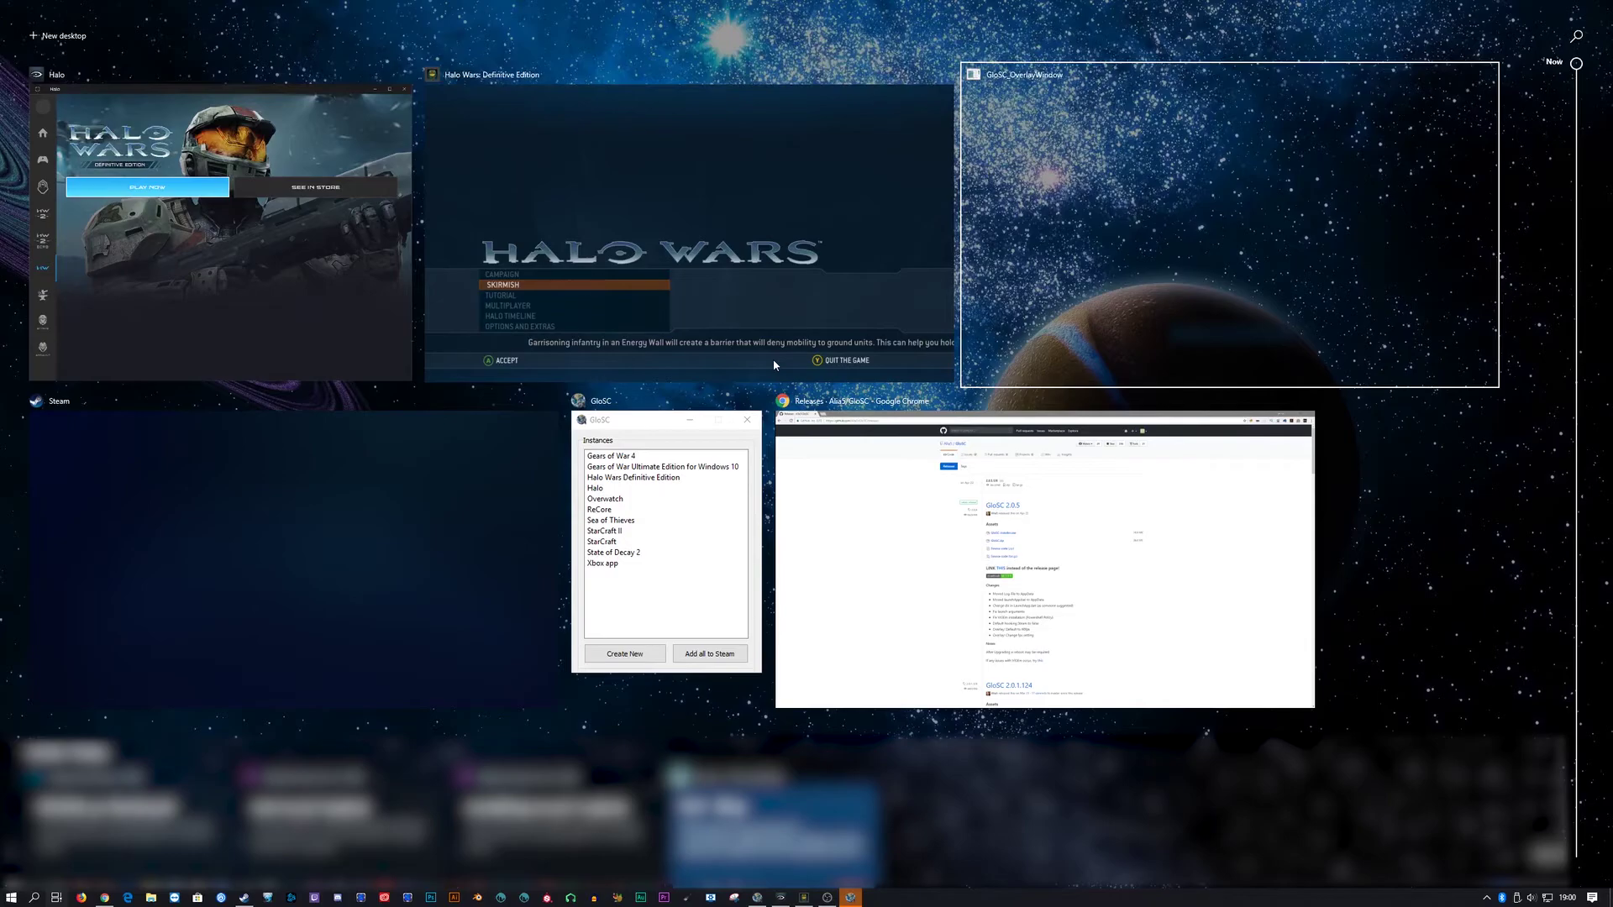
{"action": "key", "text": "Escape"}
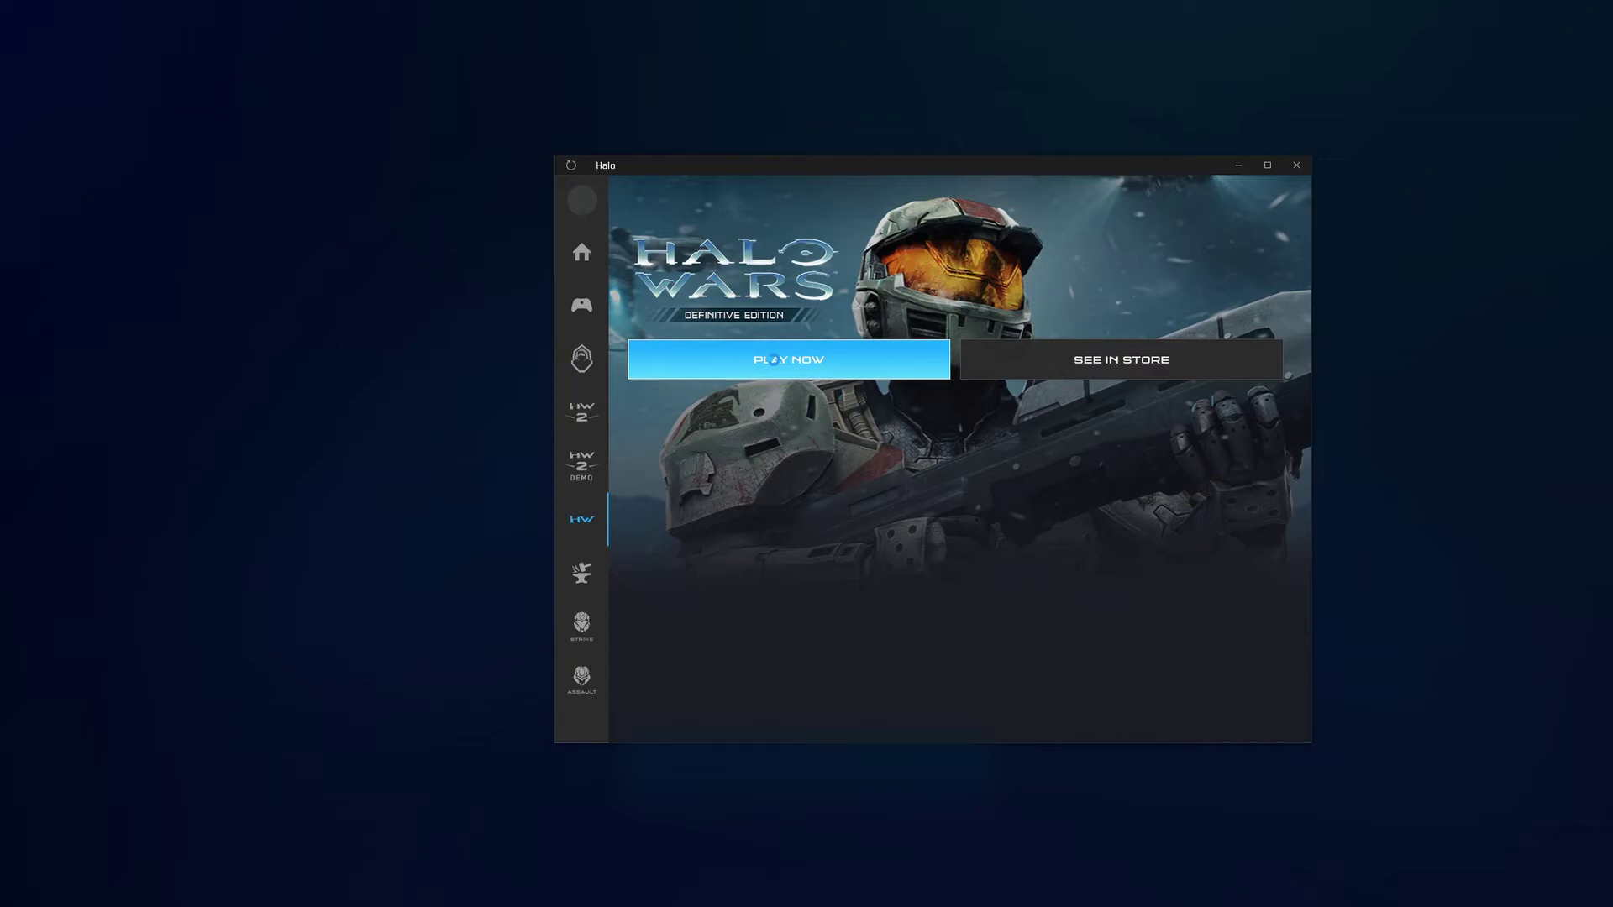
- Open the Steam overlay for the Halo shortcut, view its controller configuration and leave it
{"action": "key", "text": "shift+Tab"}
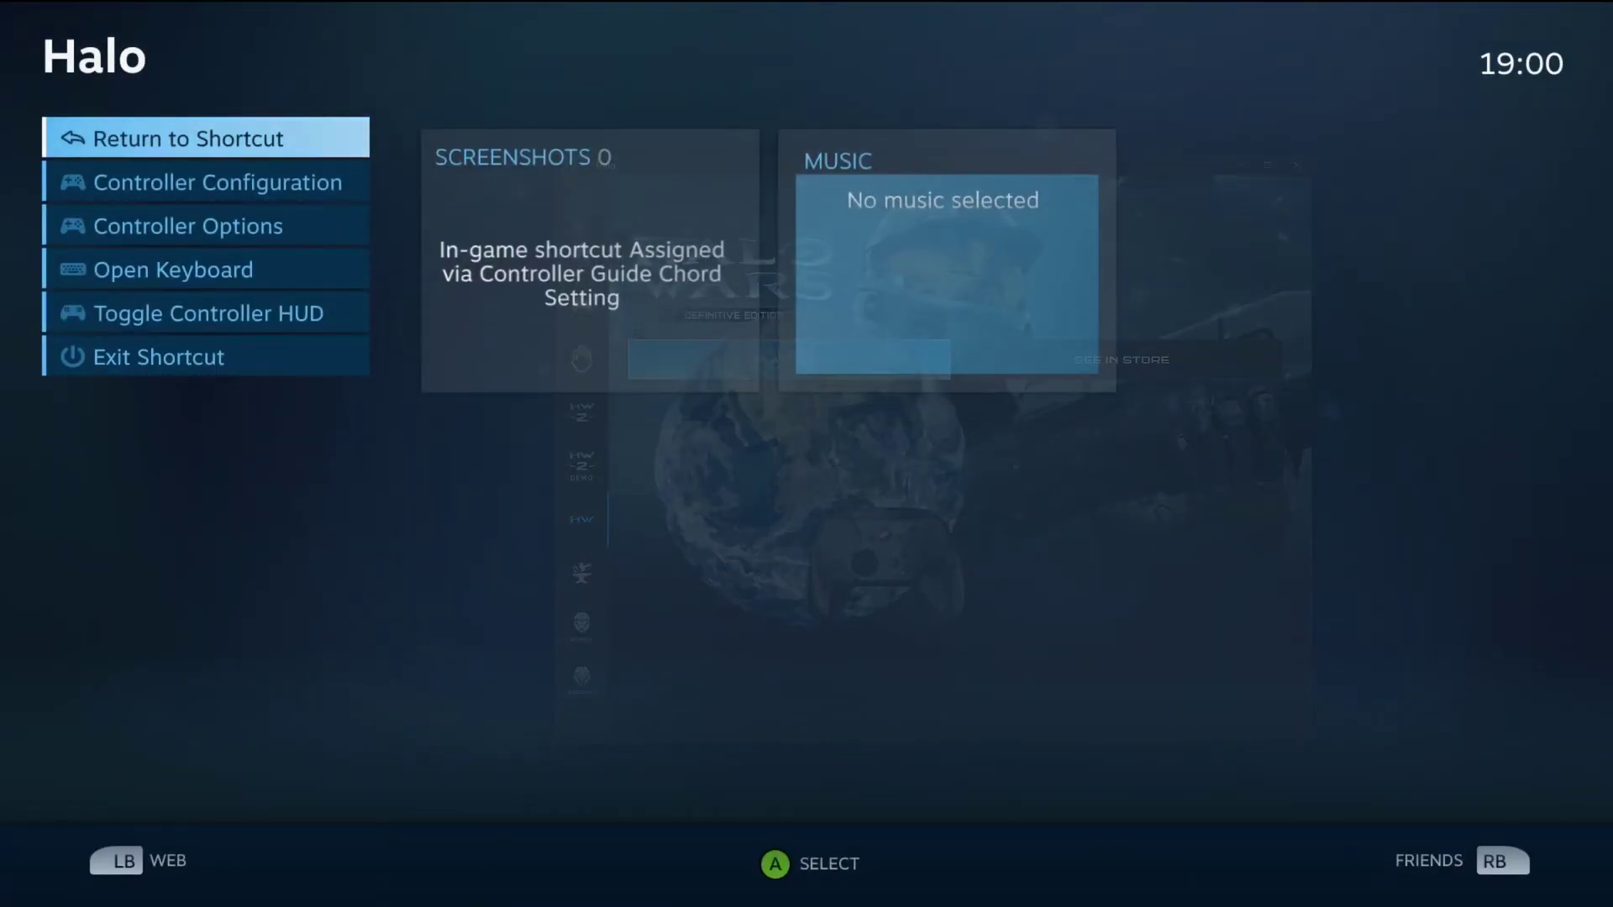
{"action": "key", "text": "Down"}
{"action": "key", "text": "Return"}
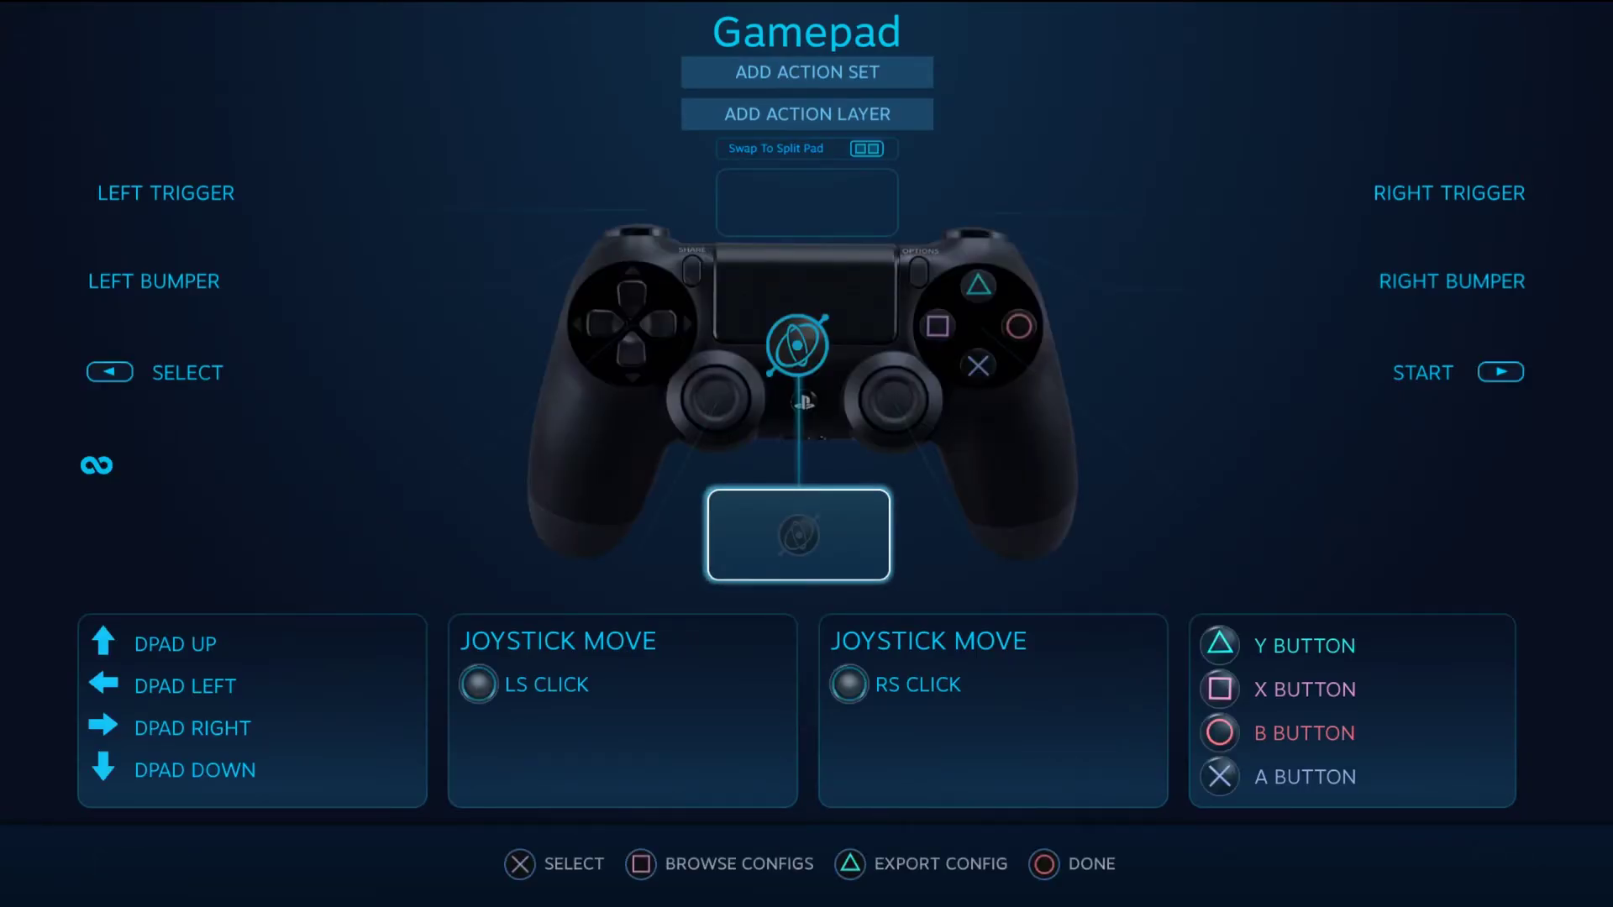
{"action": "key", "text": "Escape"}
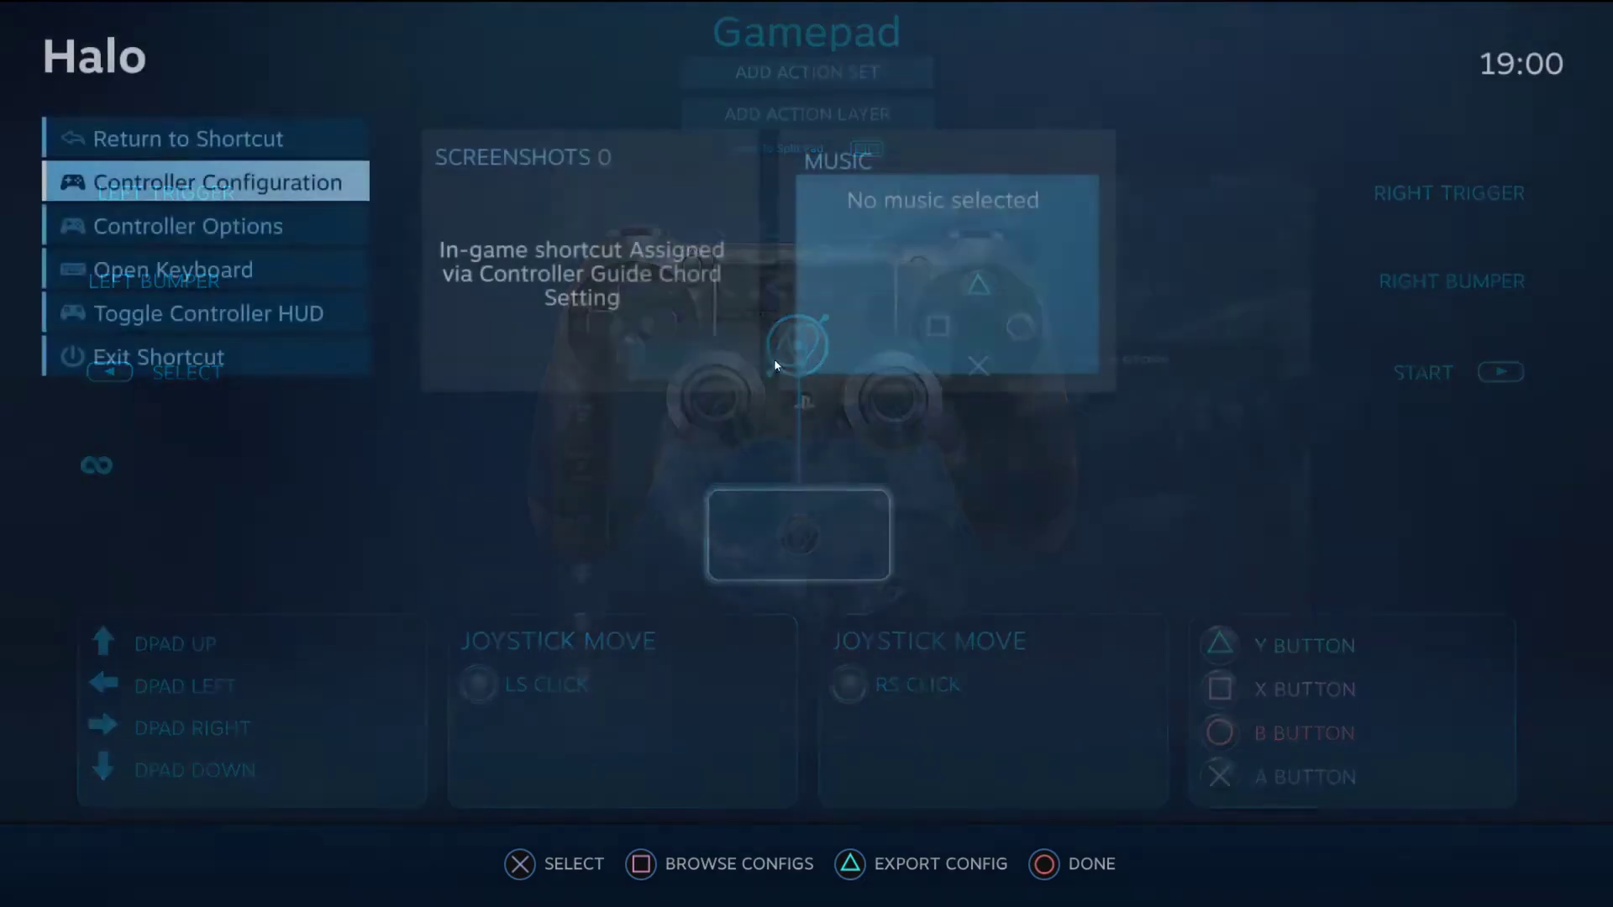
- Switch back to the Halo Wars: Definitive Edition game window
{"action": "key", "text": "super+Tab"}
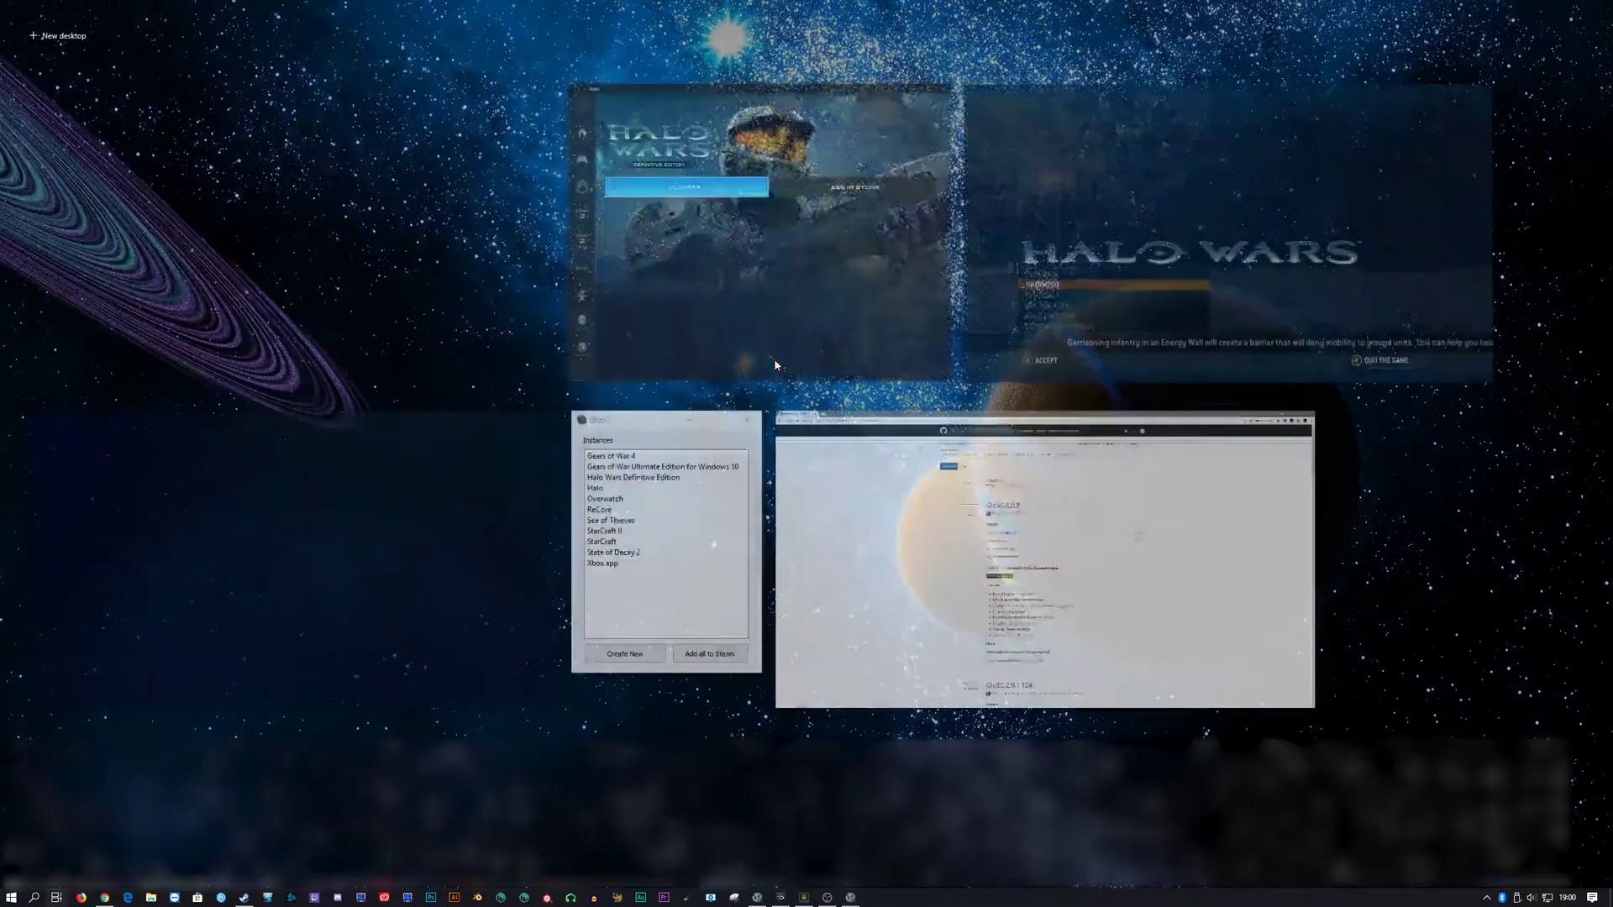
{"action": "key", "text": "Right"}
{"action": "key", "text": "Return"}
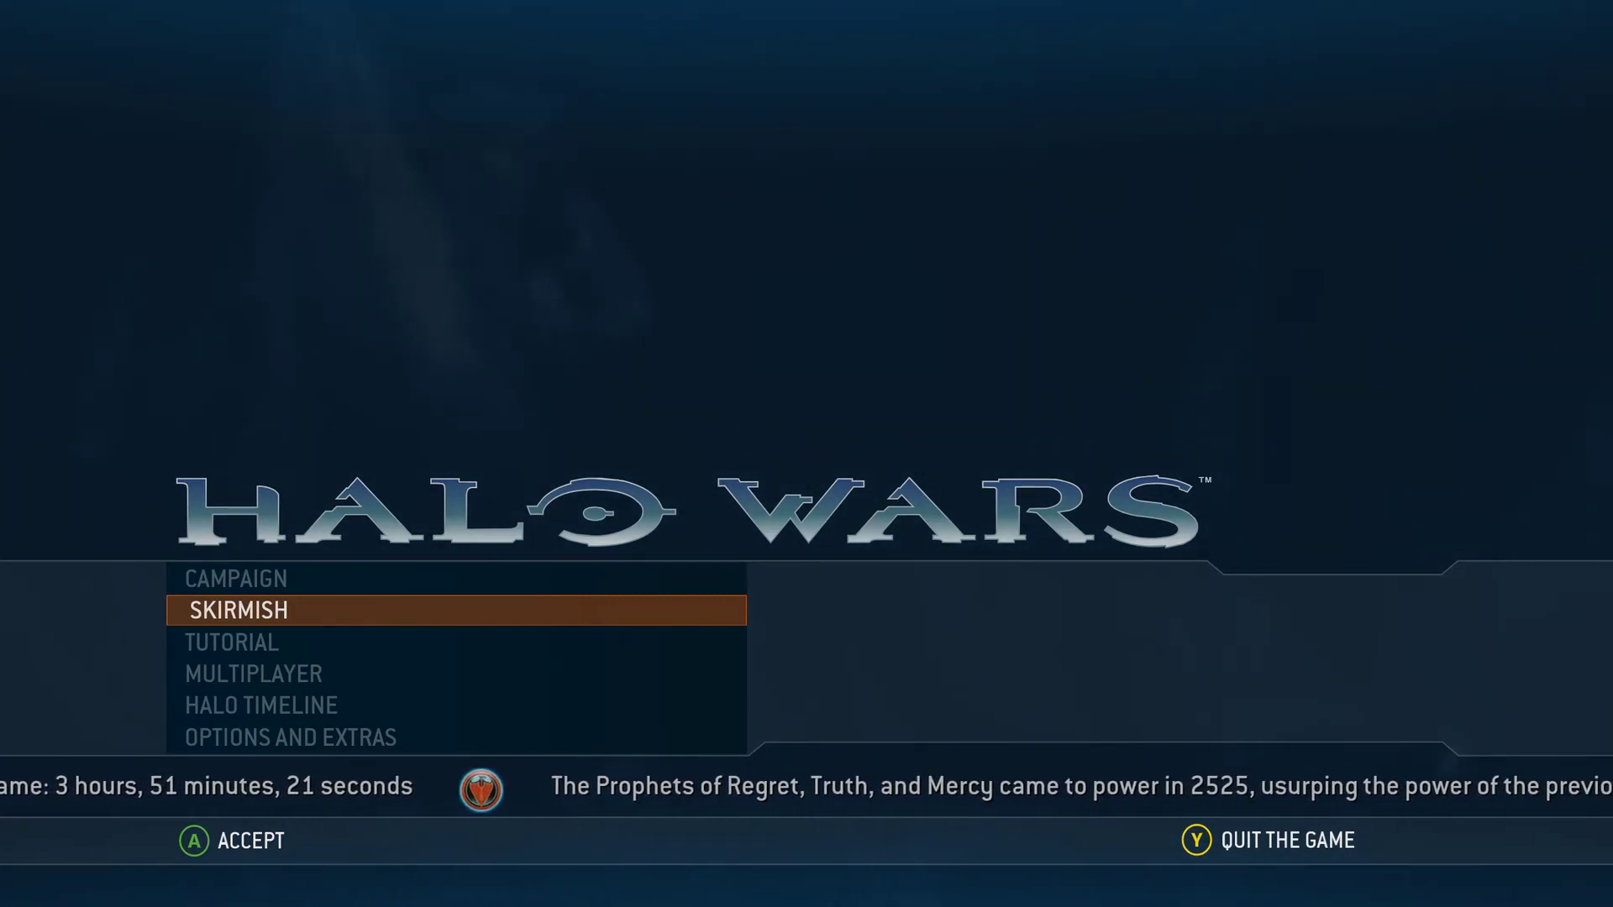
- Switch to GloSC_OverlayWindow to view the Halo shortcut's Steam overlay, and return to the Halo Wars: Definitive Edition window
{"action": "key", "text": "super+Tab"}
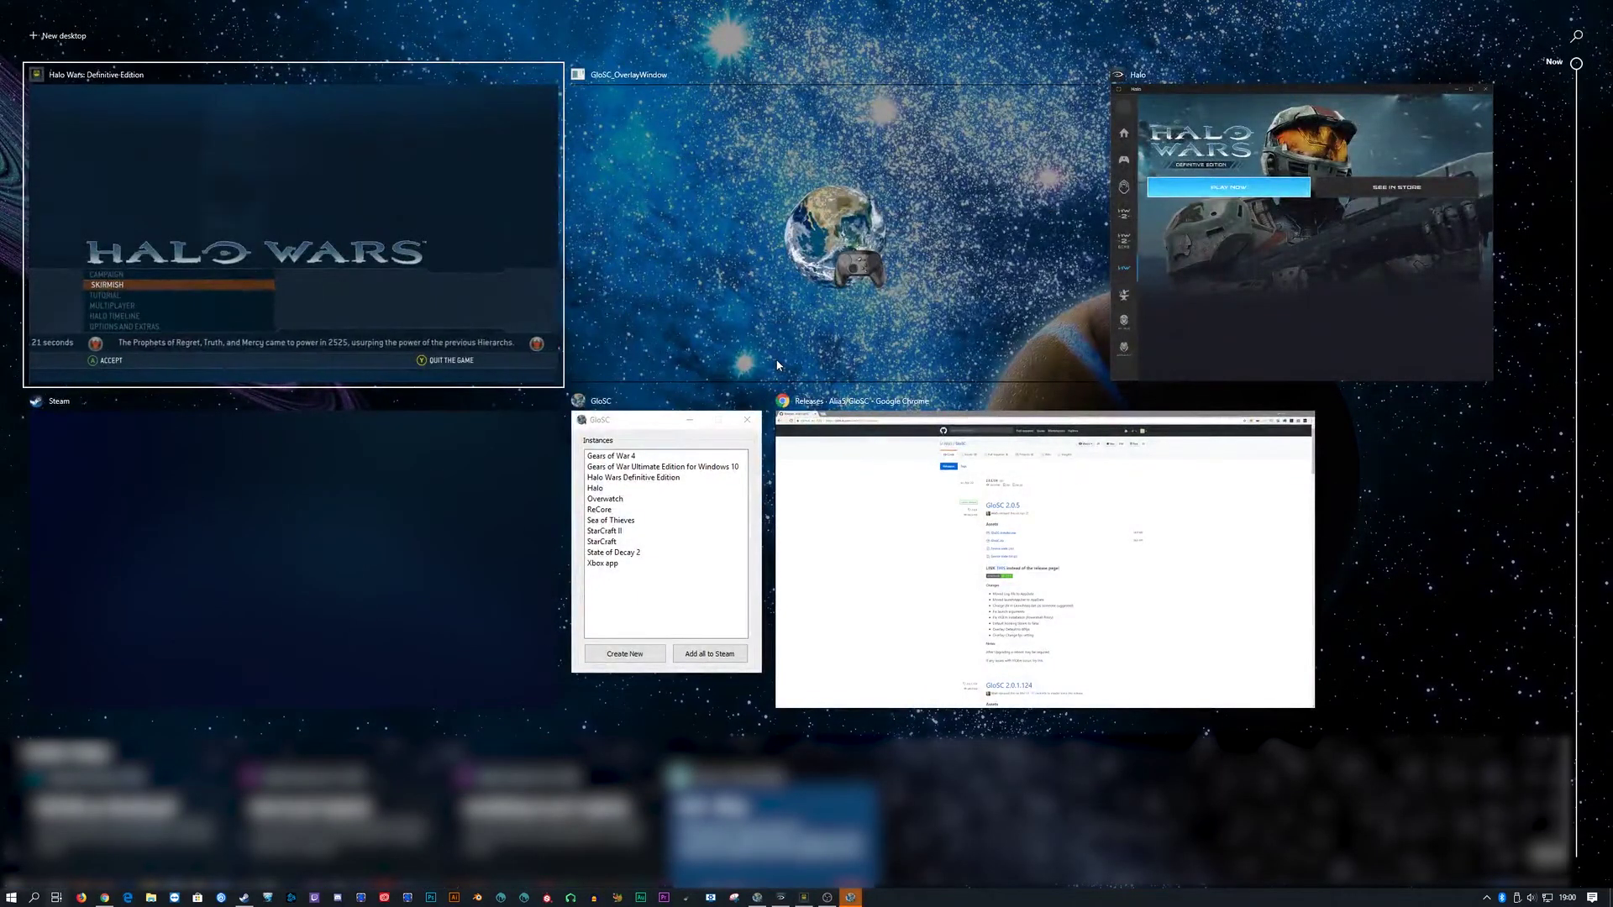
{"action": "key", "text": "Right"}
{"action": "key", "text": "Right"}
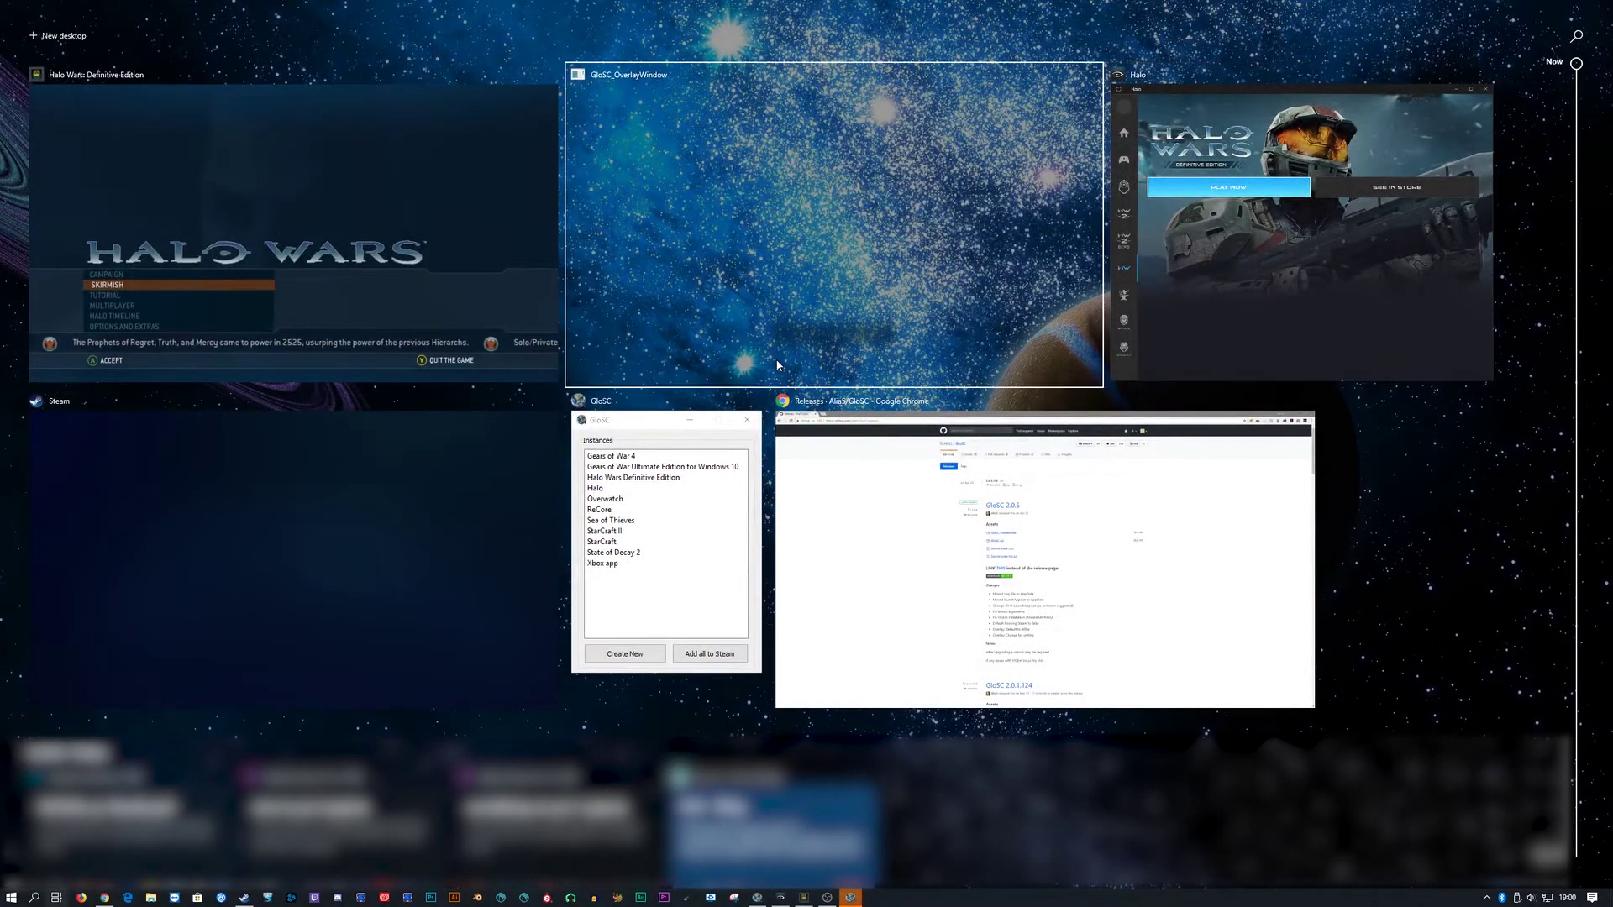
{"action": "left_click", "coordinate": [777, 365]}
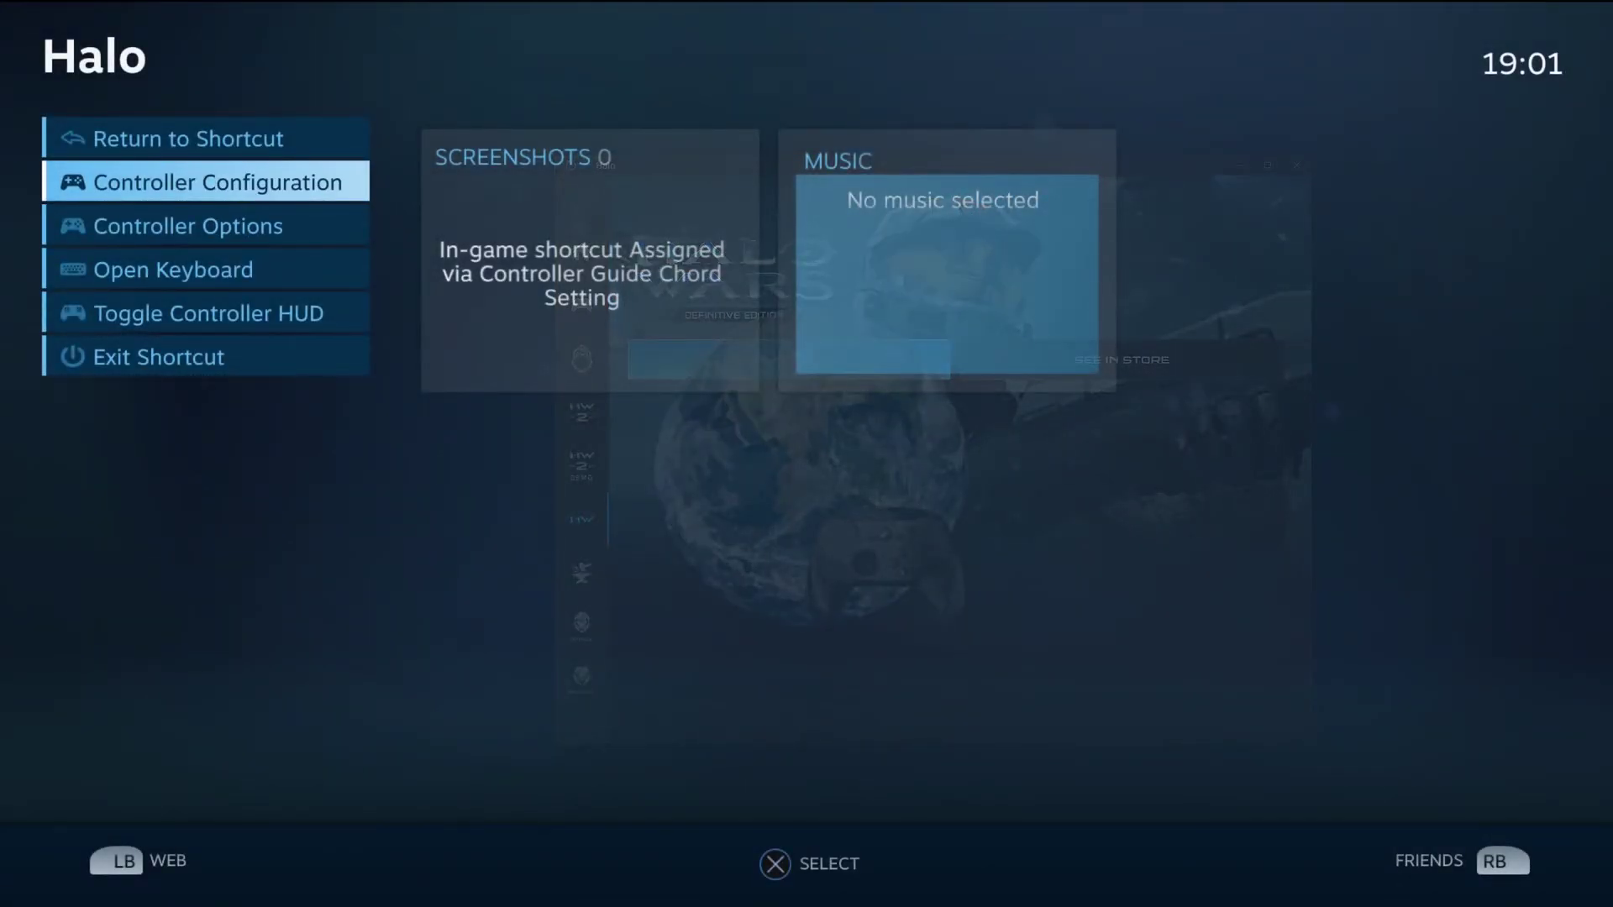
{"action": "key", "text": "super+Tab"}
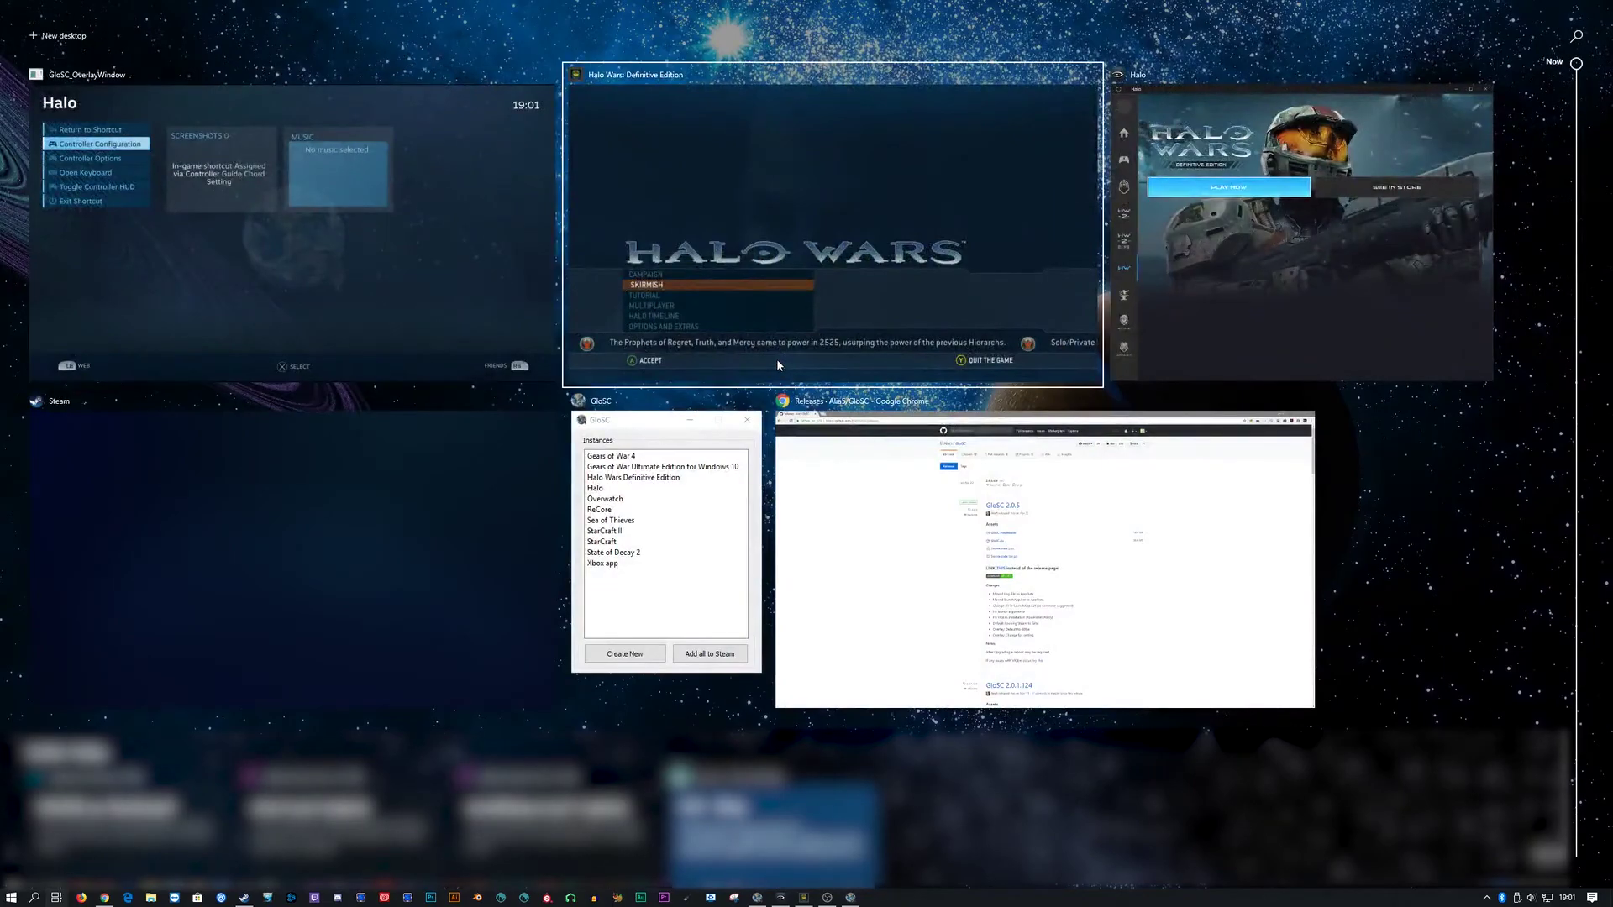
{"action": "left_click", "coordinate": [778, 361]}
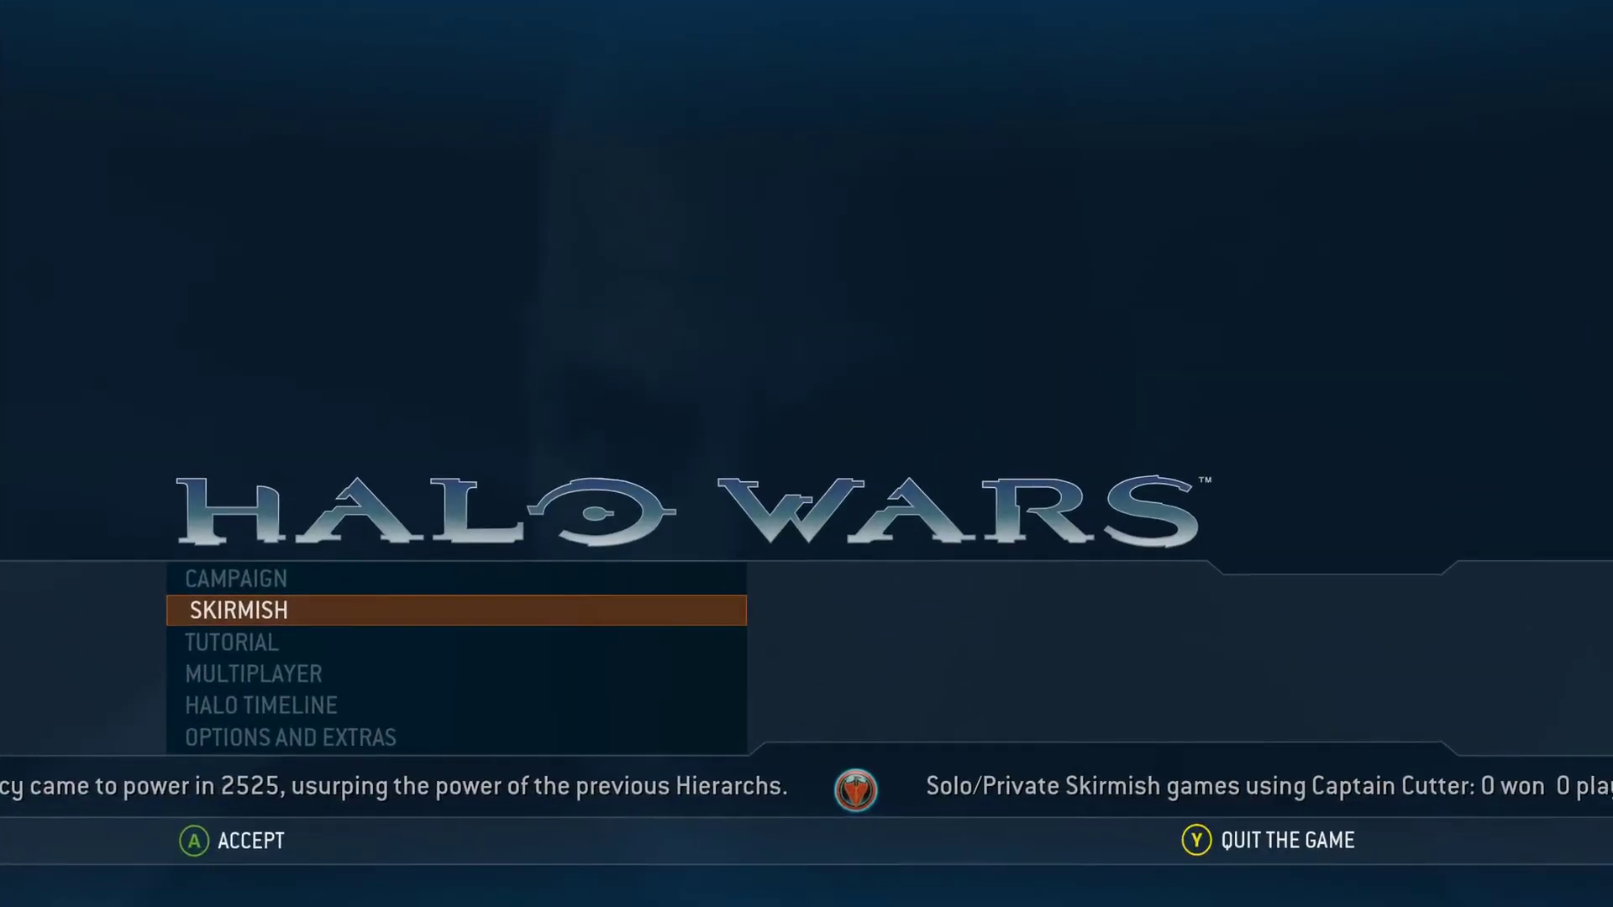
- Bring GloSC_OverlayWindow forward again, look through the Halo shortcut's overlay options from Controller Configuration to Toggle Controller HUD, and close the overlay
{"action": "key", "text": "super+Tab"}
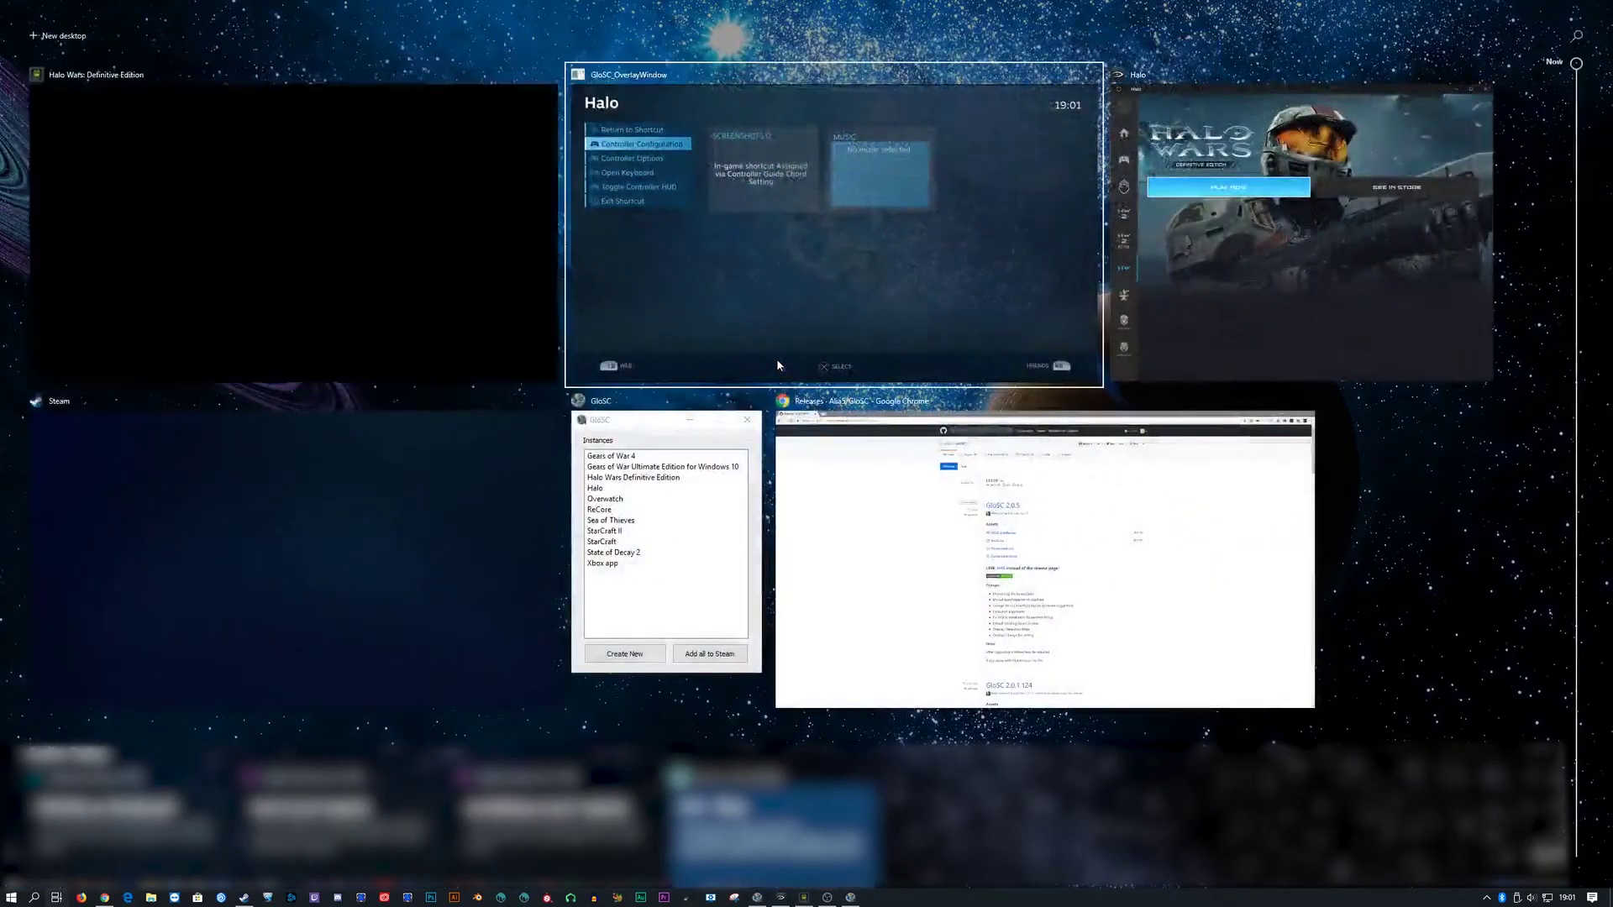
{"action": "left_click", "coordinate": [776, 361]}
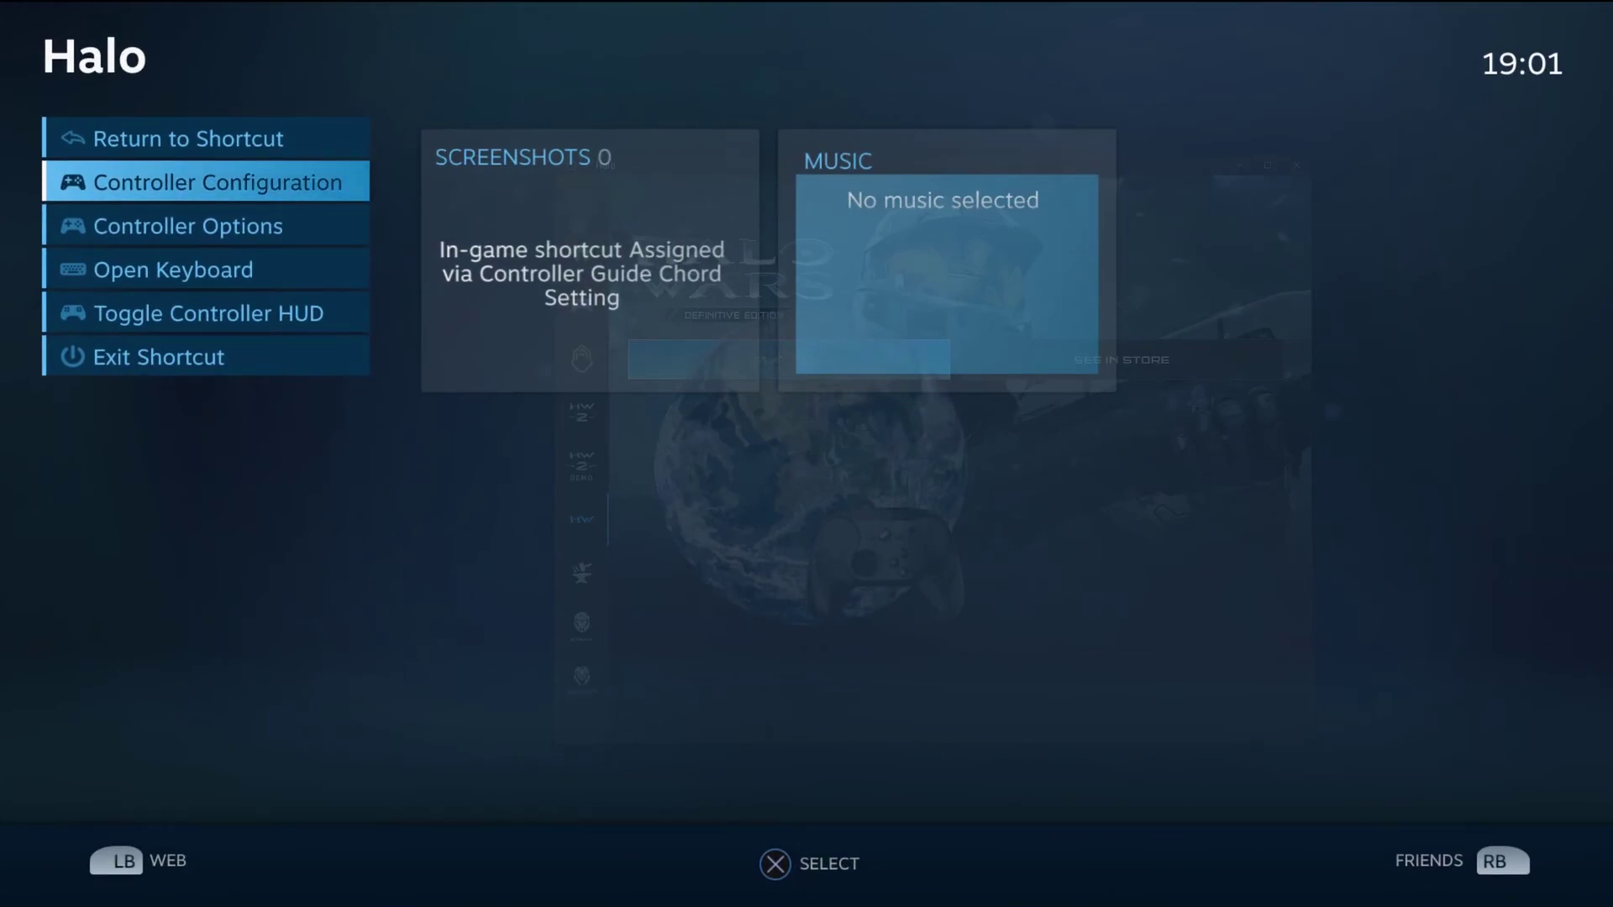
{"action": "left_click", "coordinate": [206, 226]}
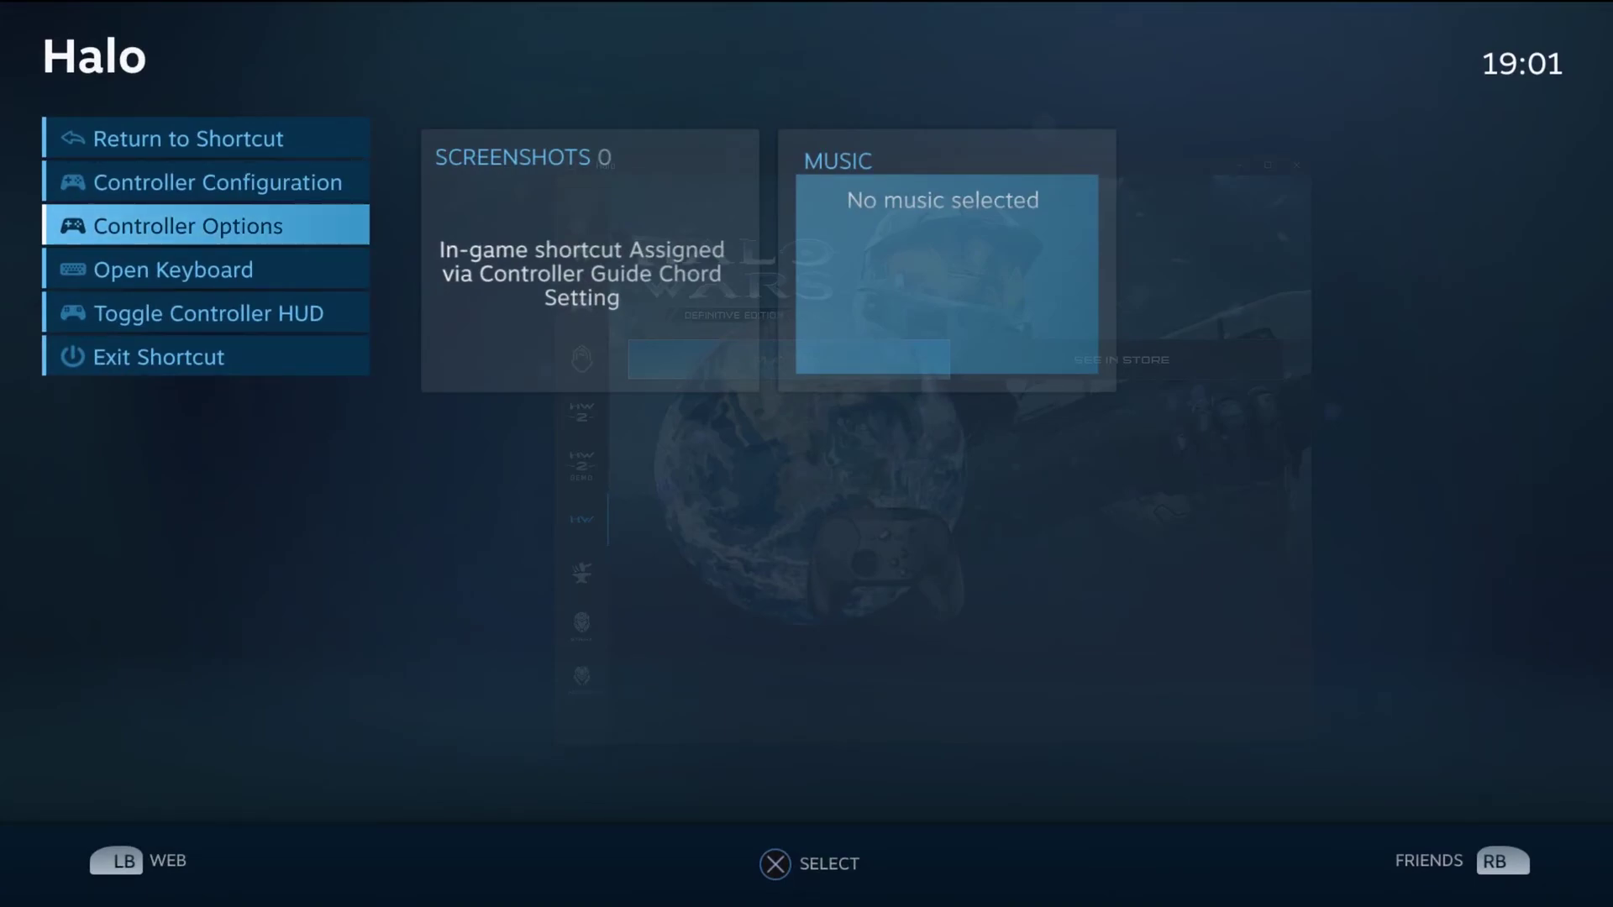
{"action": "left_click", "coordinate": [206, 183]}
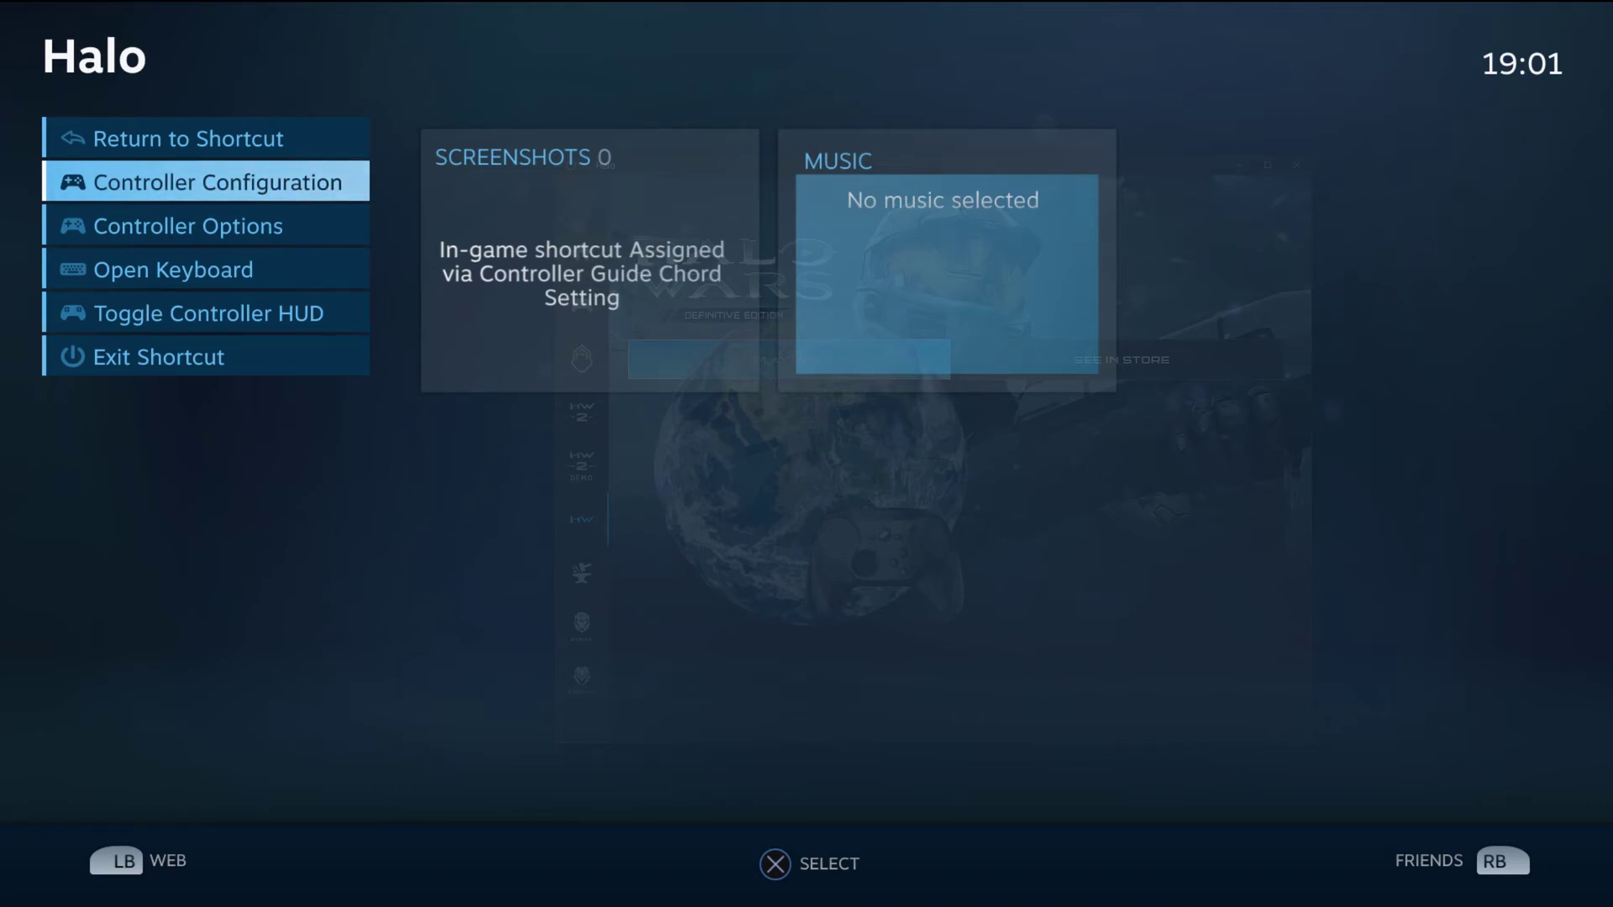
{"action": "key", "text": "Down"}
{"action": "key", "text": "Down"}
{"action": "key", "text": "Down"}
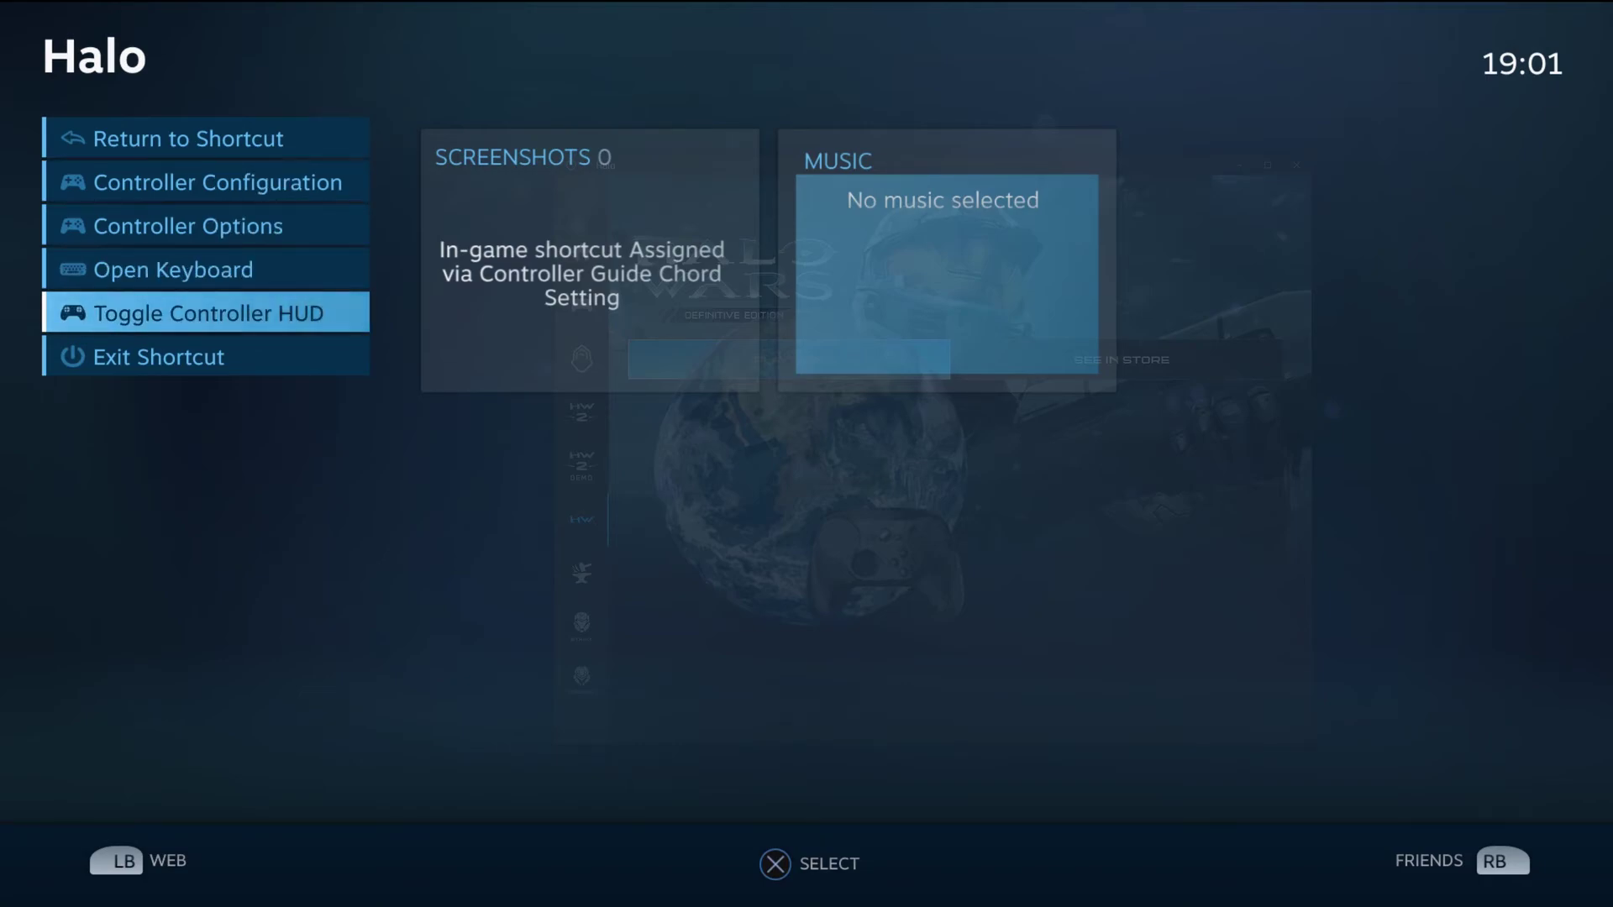
{"action": "key", "text": "Up"}
{"action": "key", "text": "Up"}
{"action": "key", "text": "Up"}
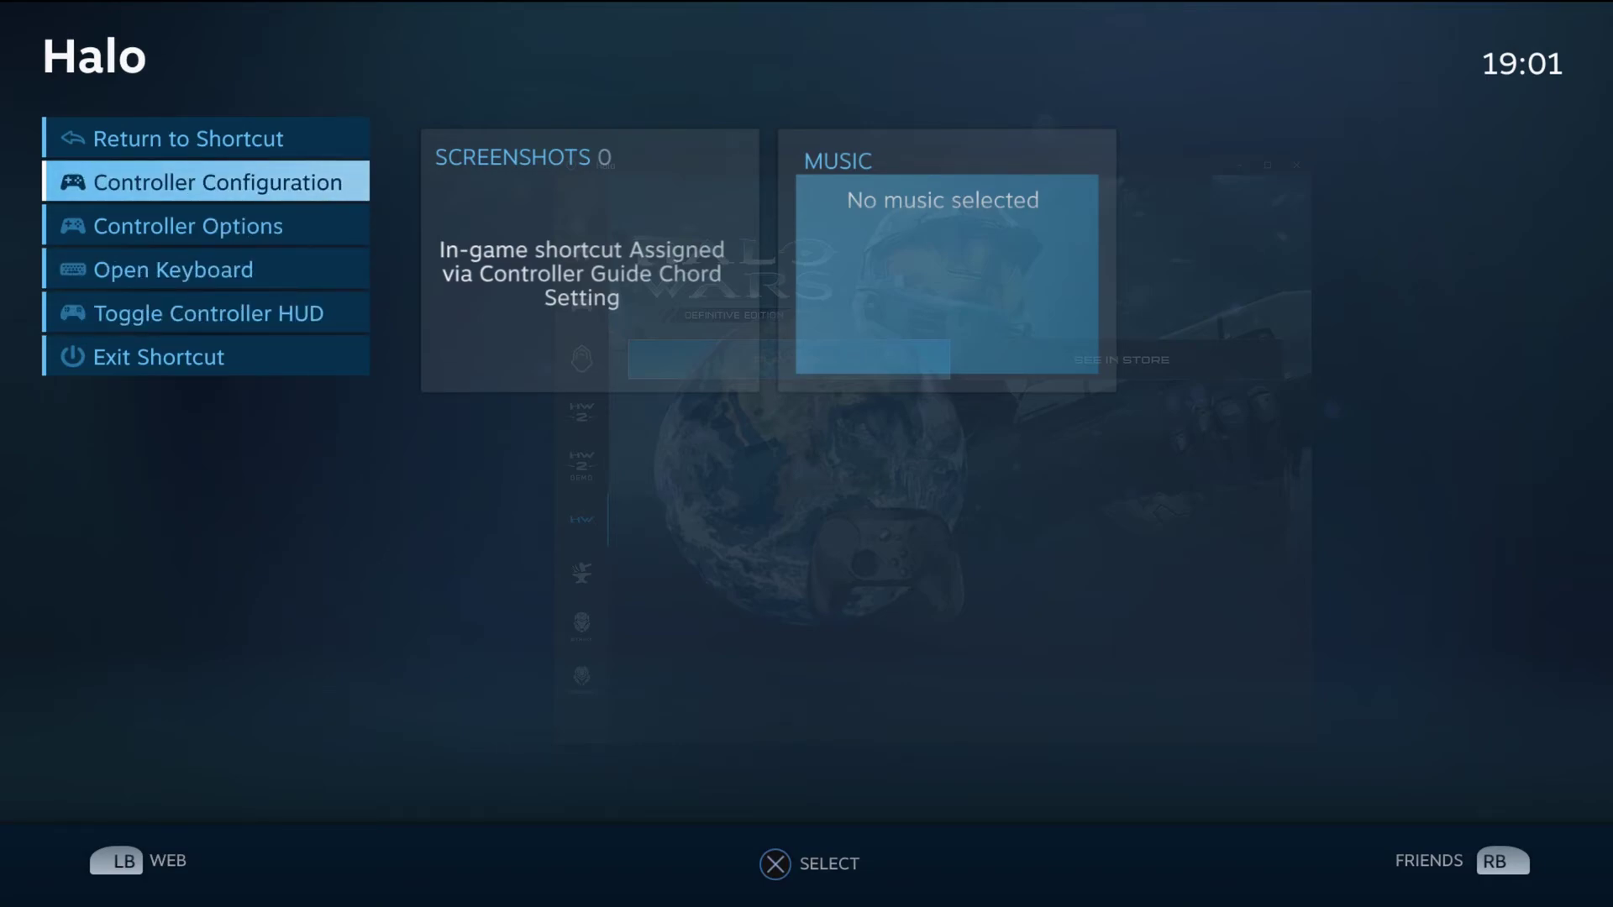
{"action": "key", "text": "Escape"}
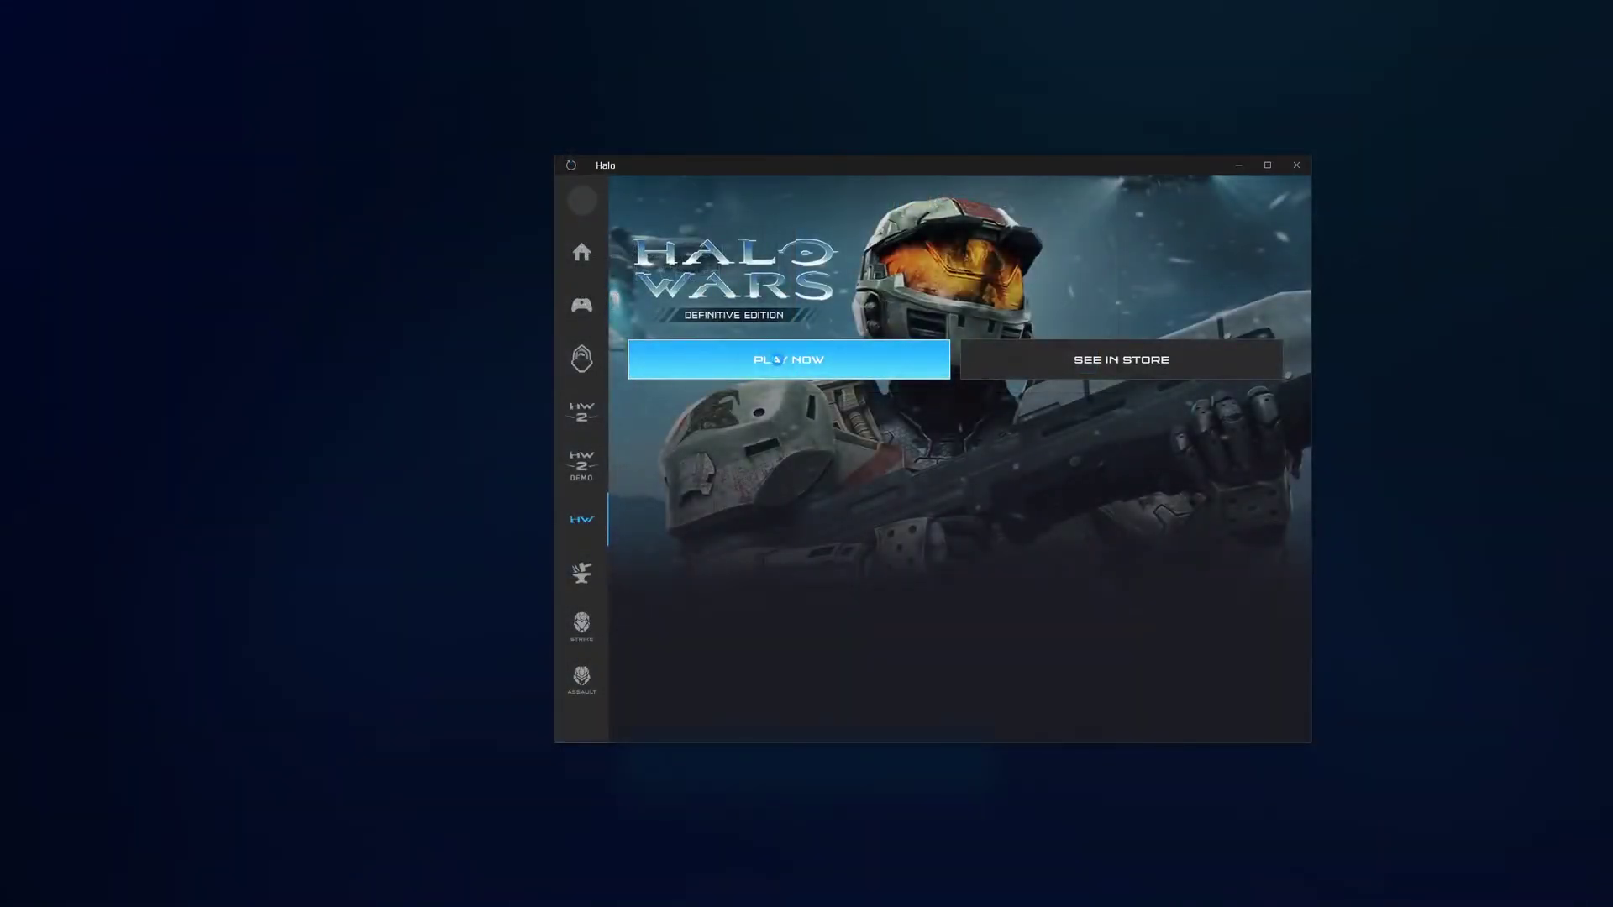
- Switch to Halo Wars: Definitive Edition, quit the game and close the Halo launcher app
{"action": "key", "text": "super+Tab"}
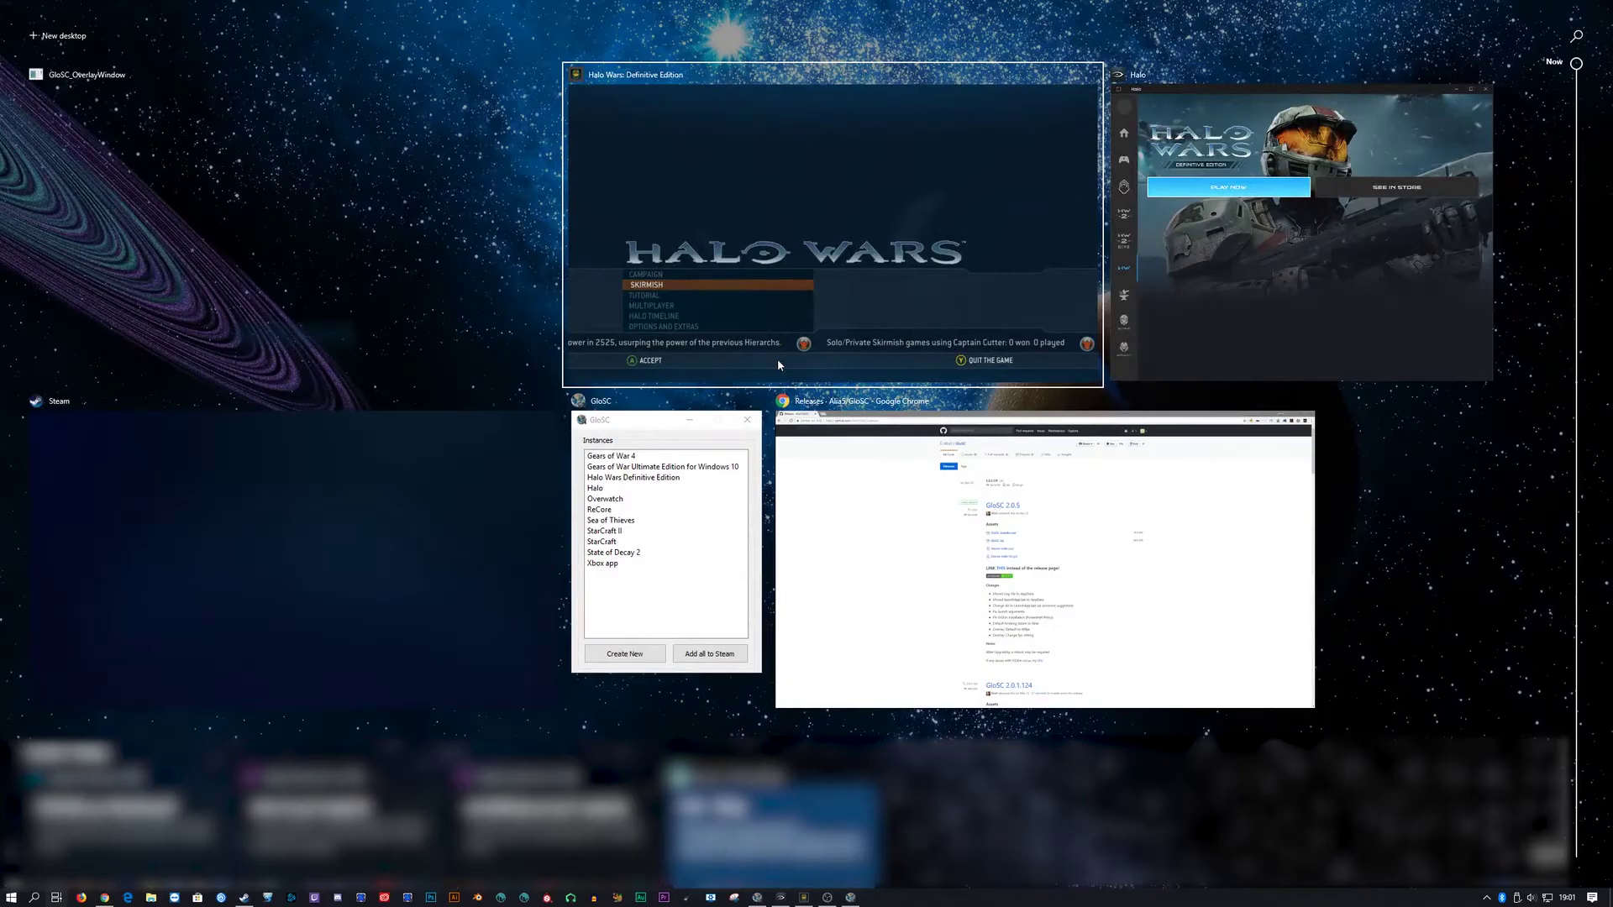
{"action": "left_click", "coordinate": [778, 360]}
{"action": "key", "text": "Escape"}
{"action": "key", "text": "Return"}
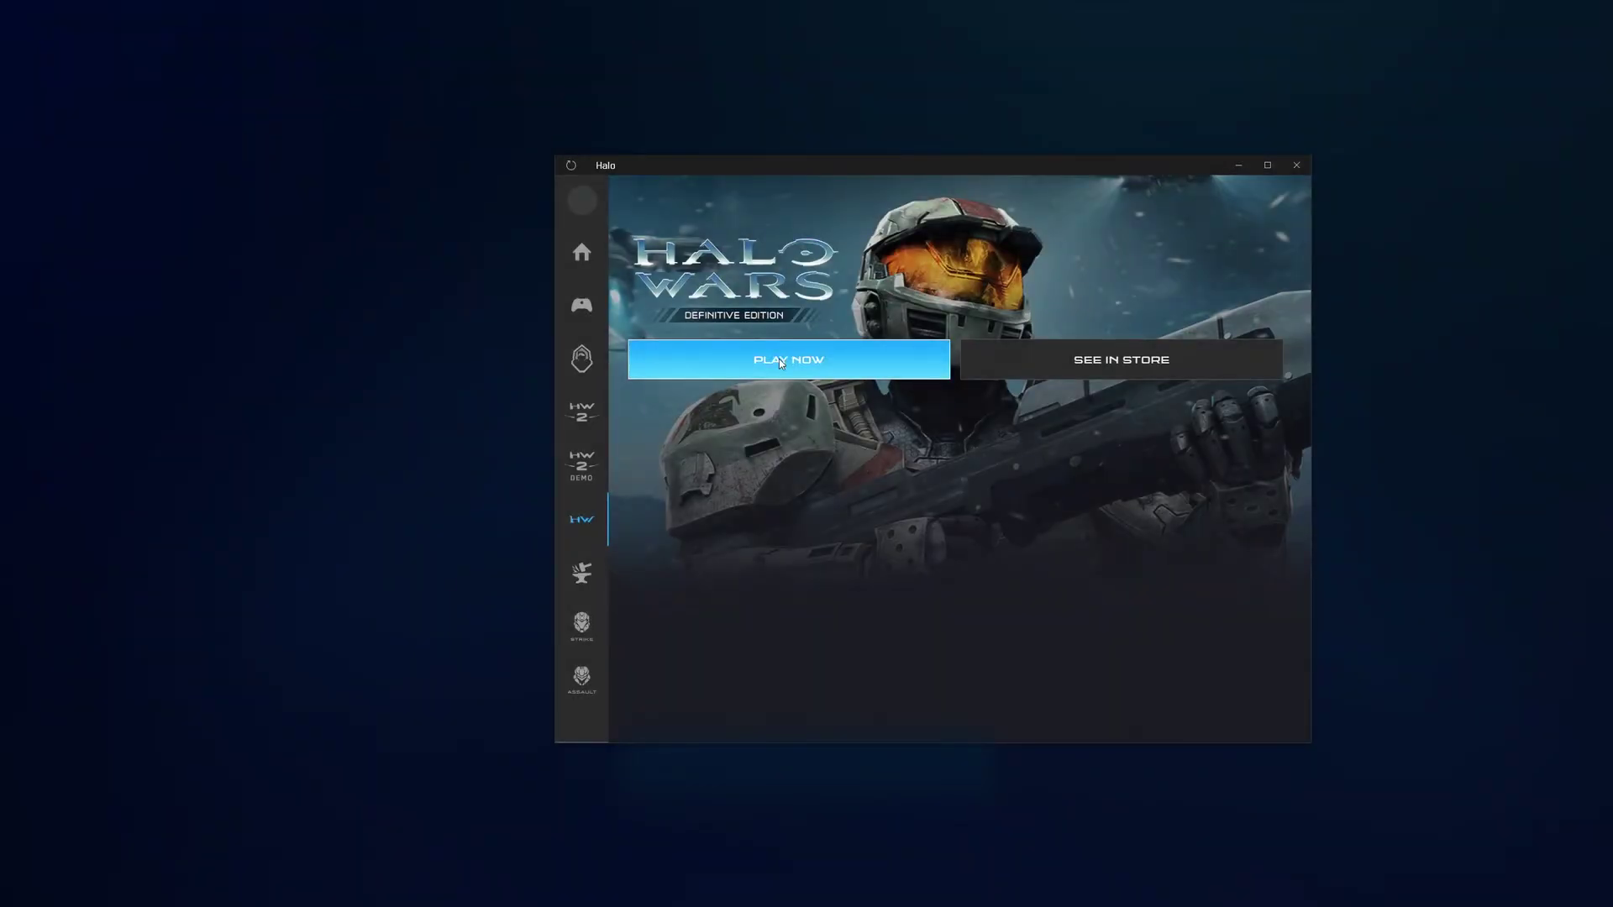
{"action": "left_click", "coordinate": [1296, 164]}
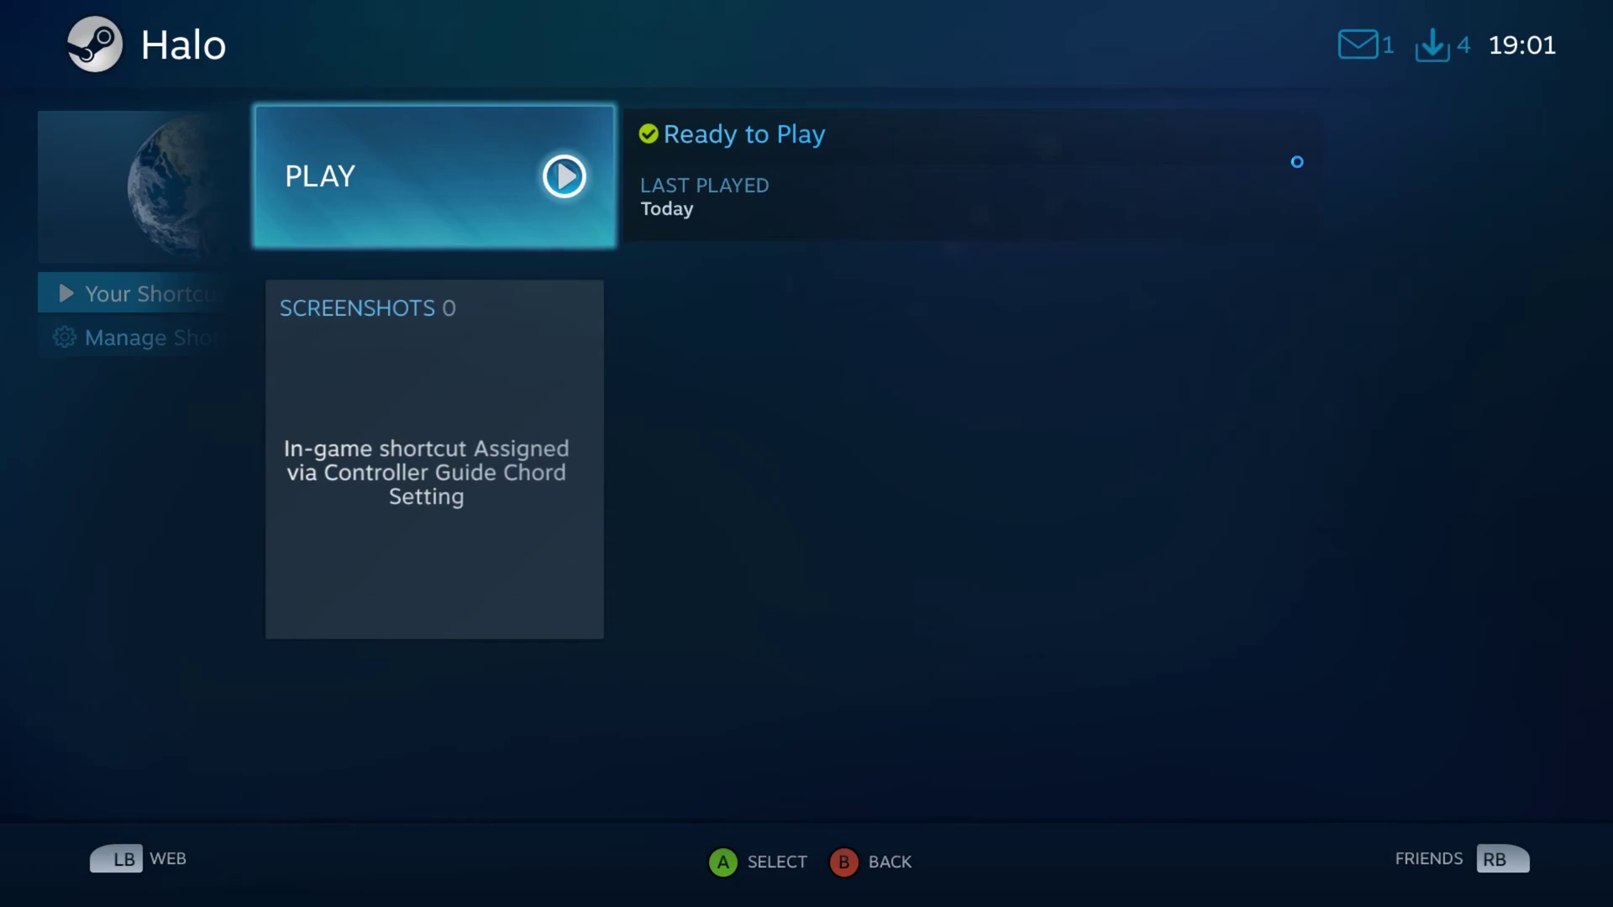
- Switch to Steam Big Picture, go back from the Halo shortcut page to the home screen and highlight Settings
{"action": "key", "text": "super+Tab"}
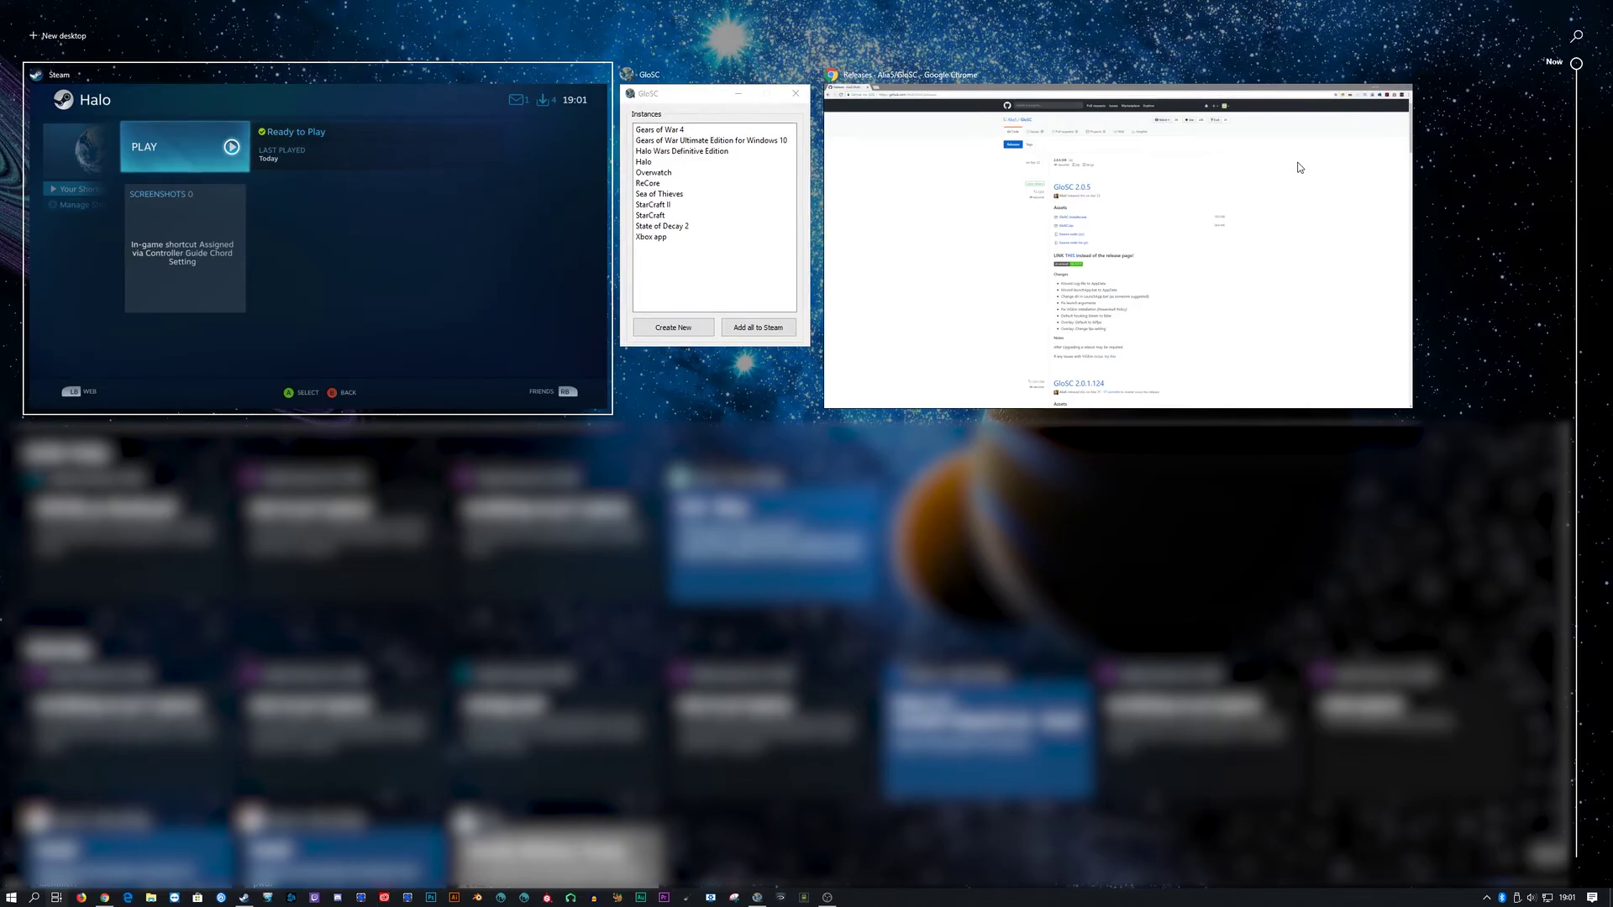
{"action": "key", "text": "Return"}
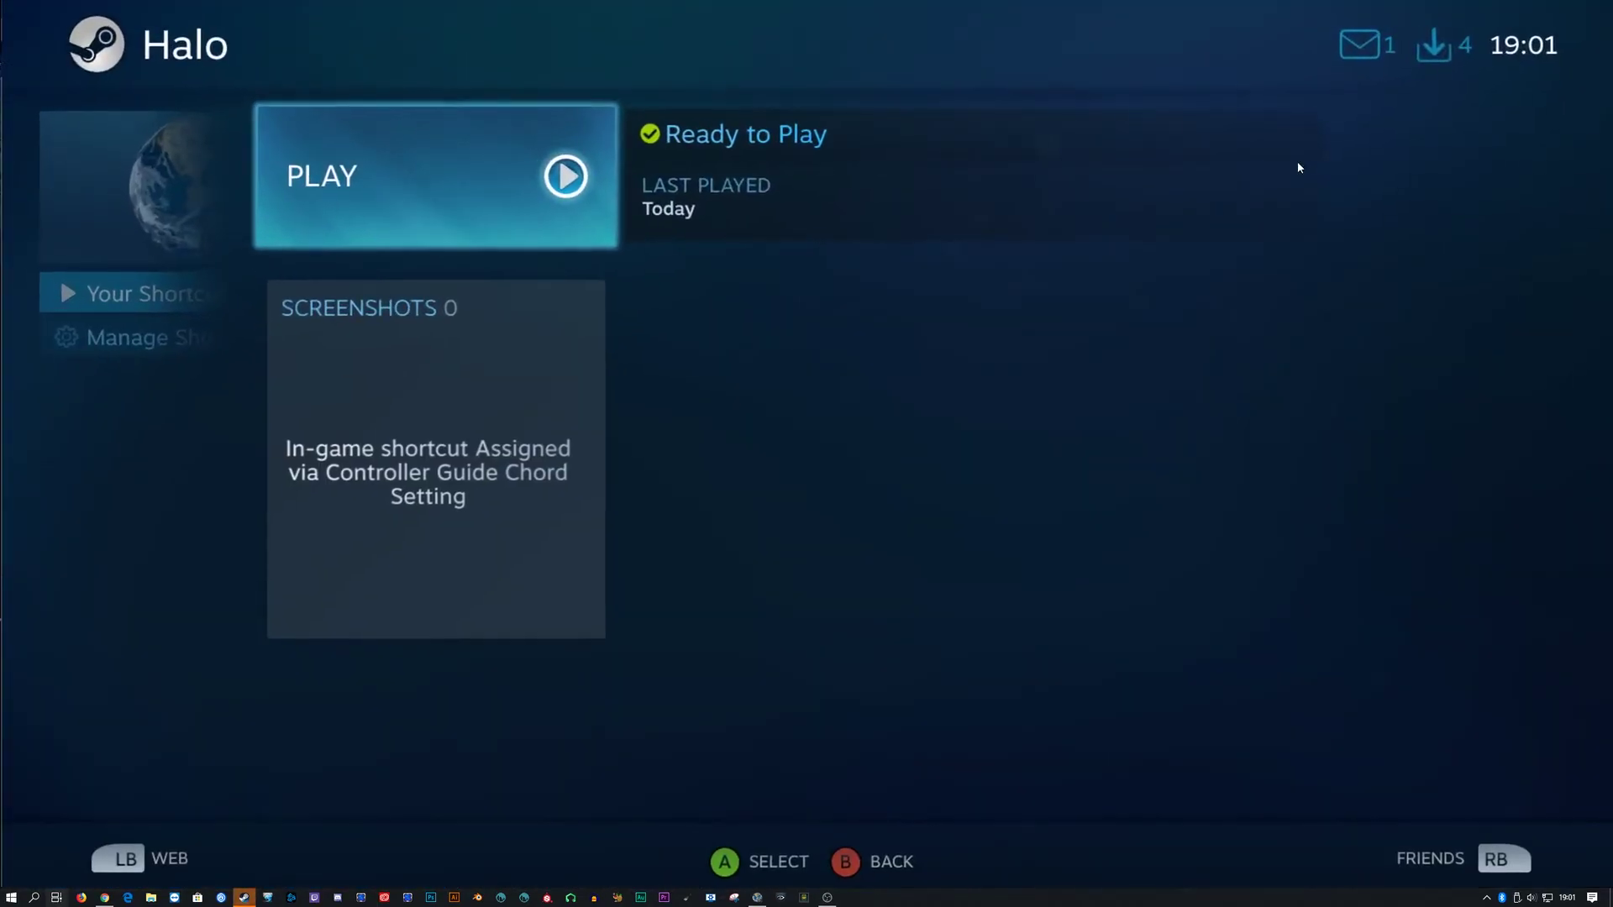
{"action": "key", "text": "Escape"}
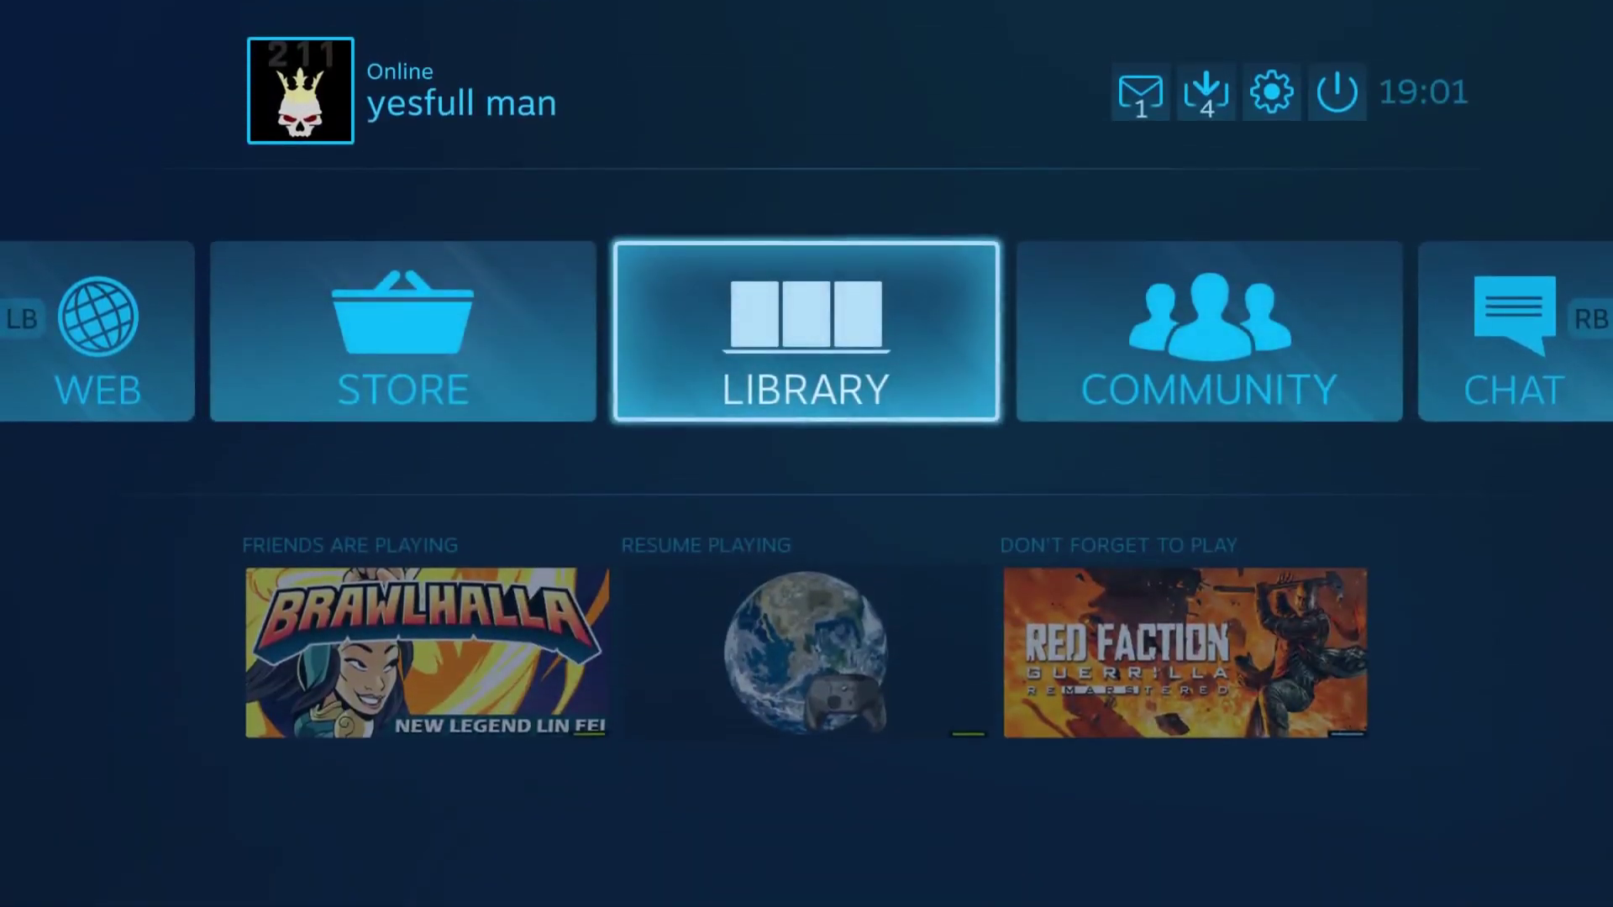
{"action": "key", "text": "Up"}
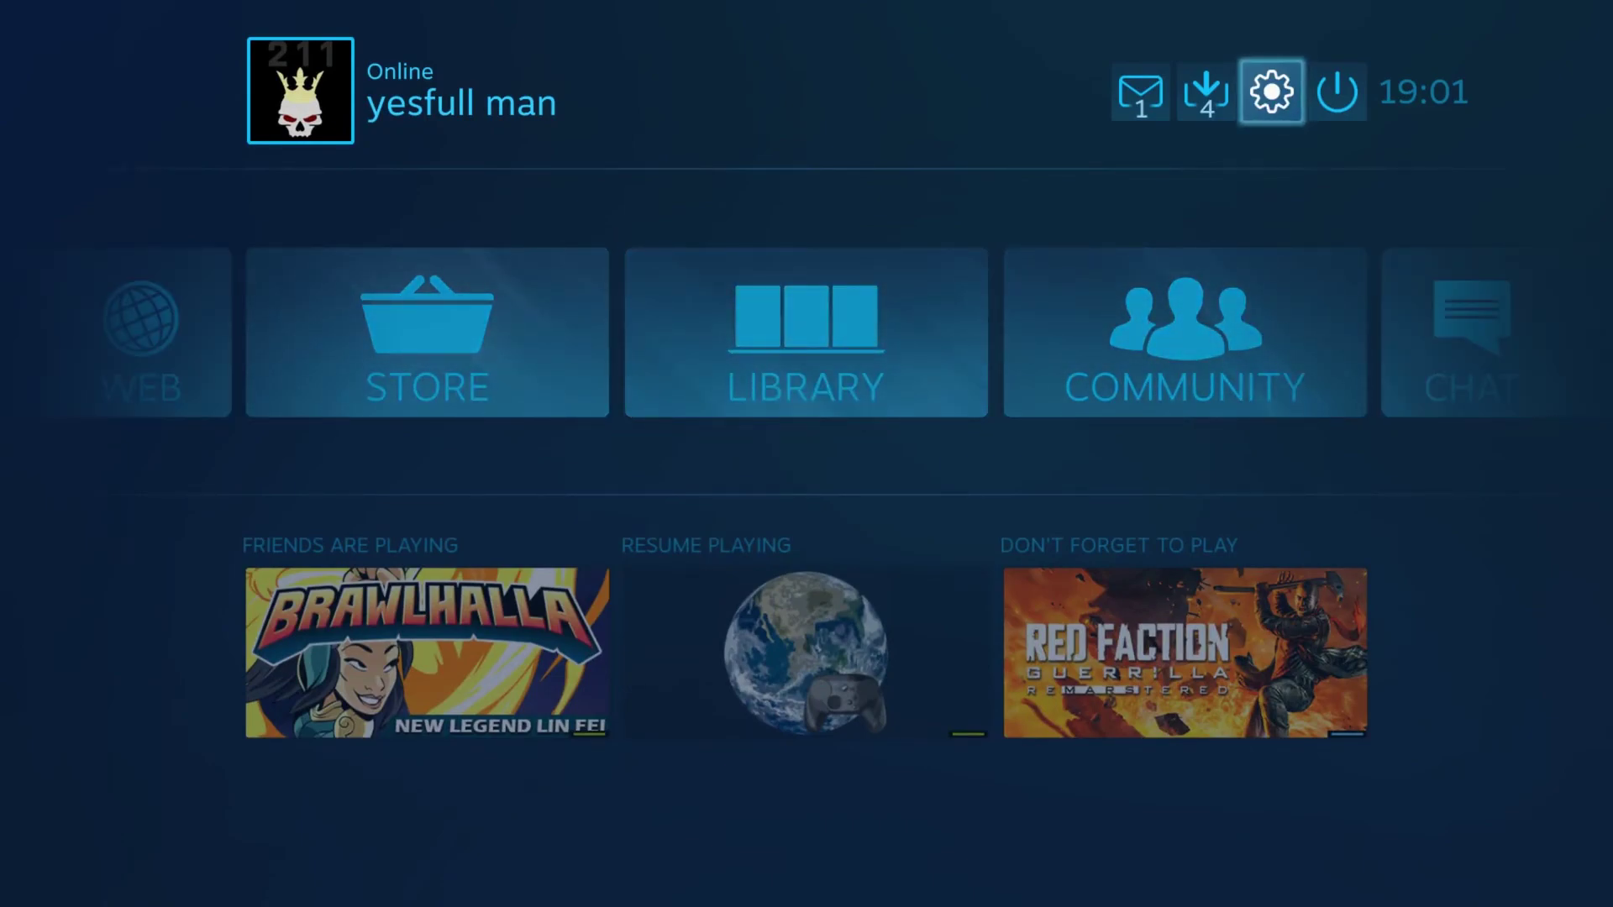